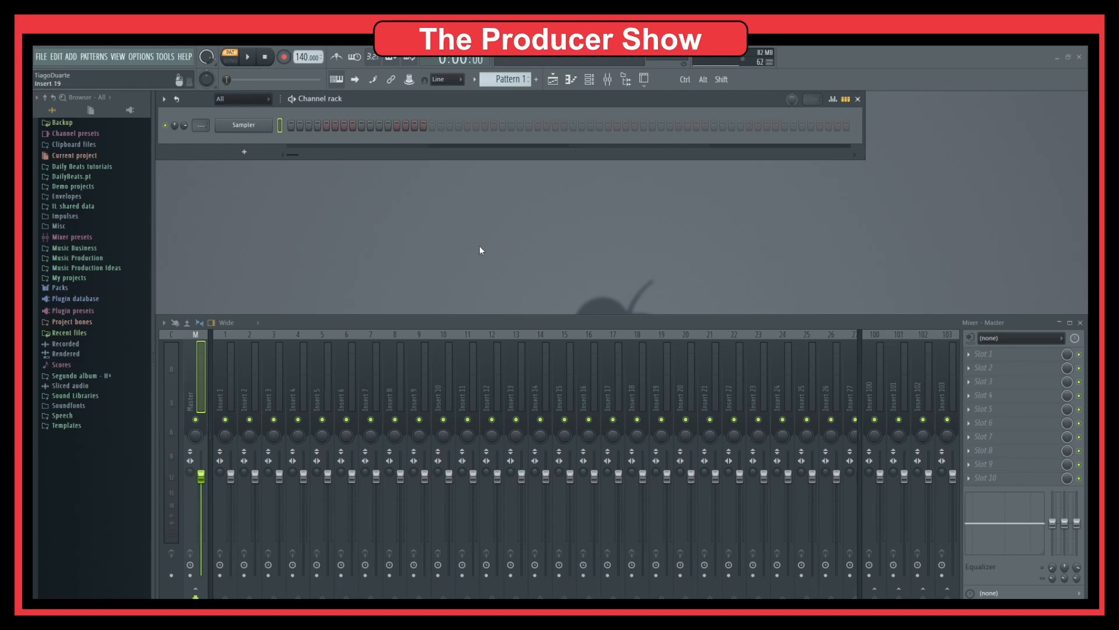
Step: Hide the browser, set the tempo to 90 BPM, and add an Addictive Keys channel
click(626, 80)
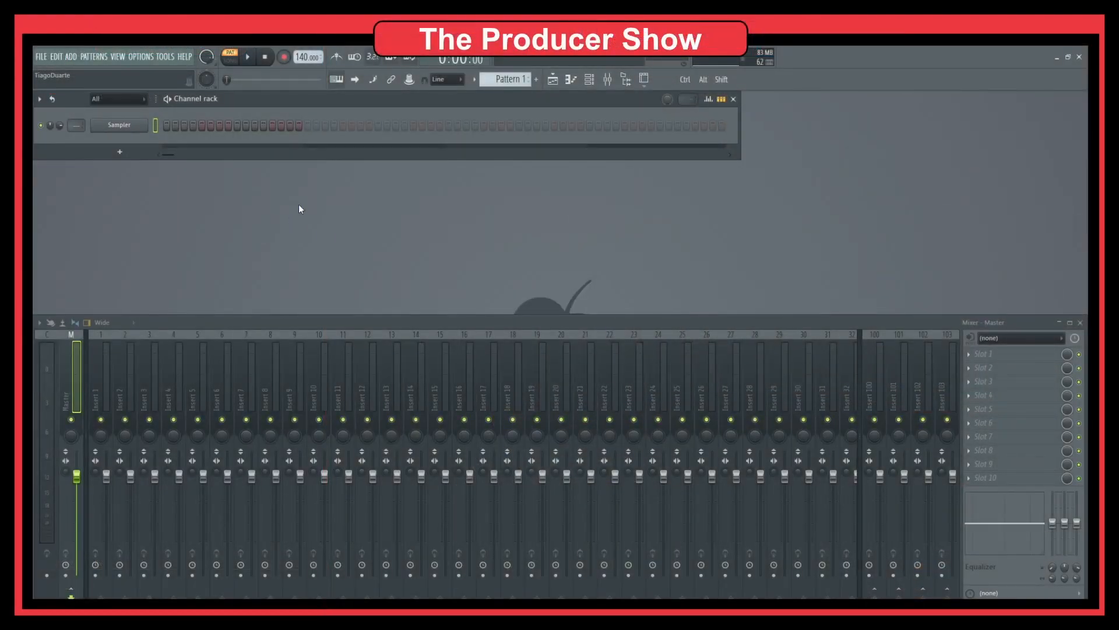
drag(303, 57, 303, 97)
click(114, 153)
mouse_move(128, 181)
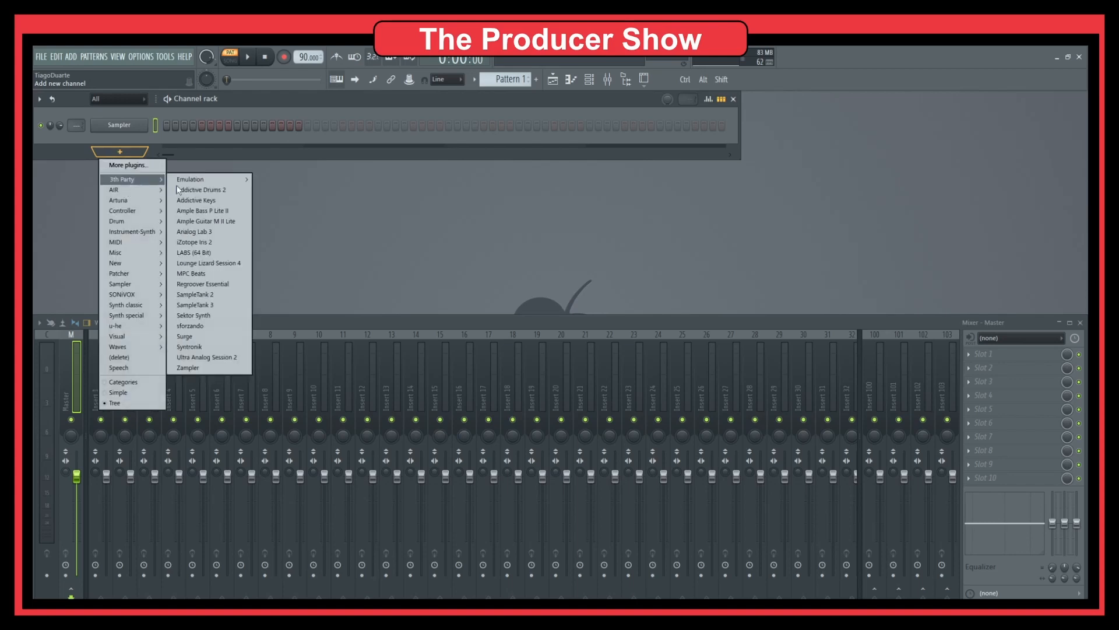
click(201, 201)
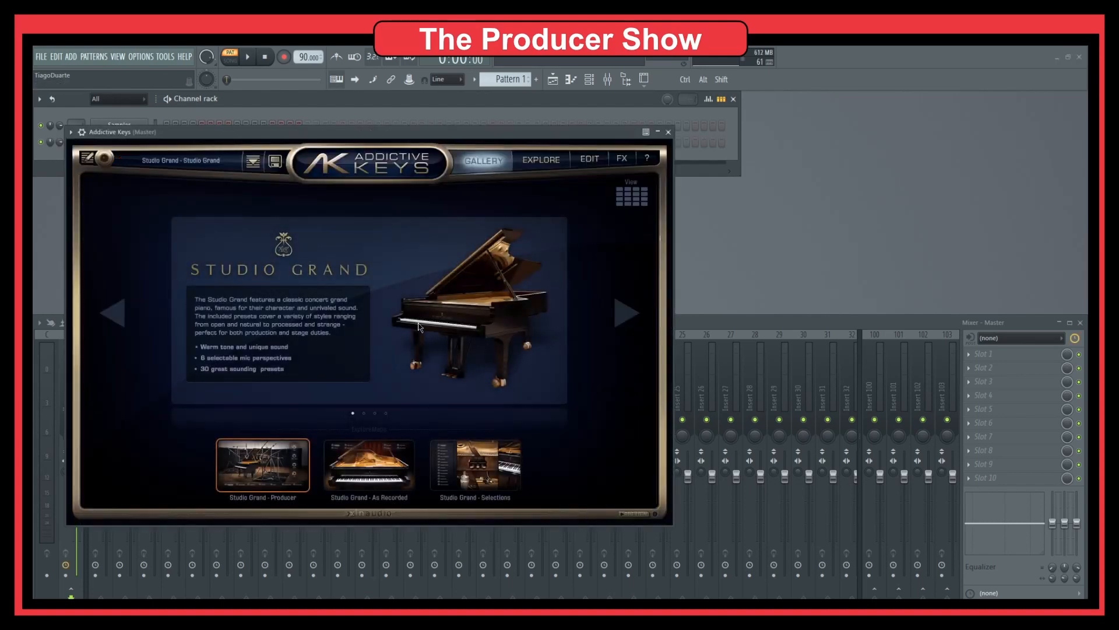
drag(366, 129, 521, 165)
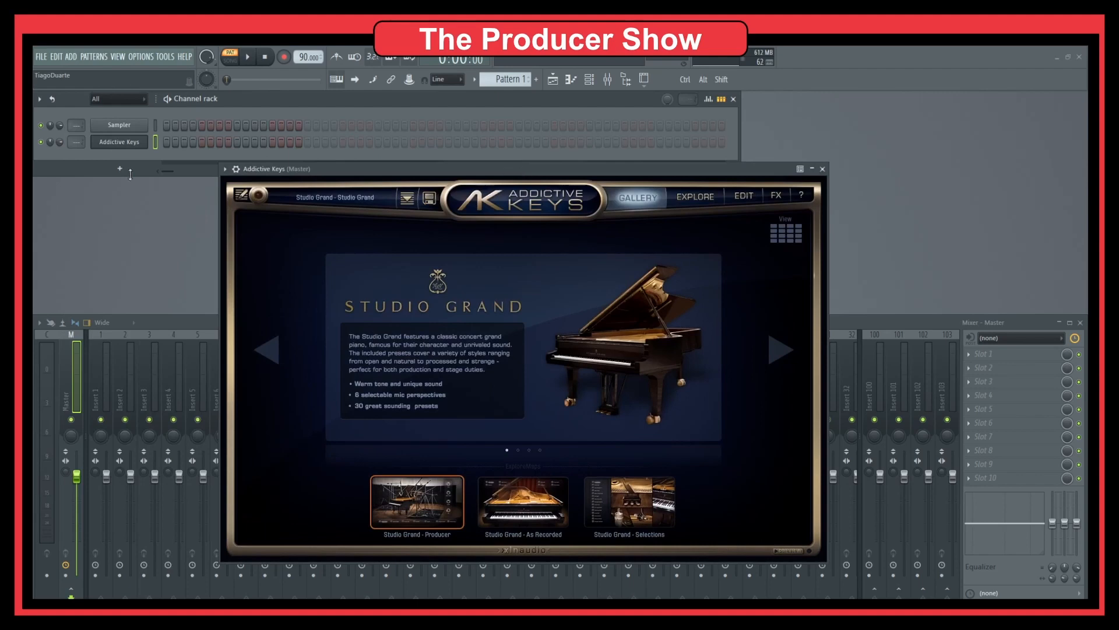
click(822, 168)
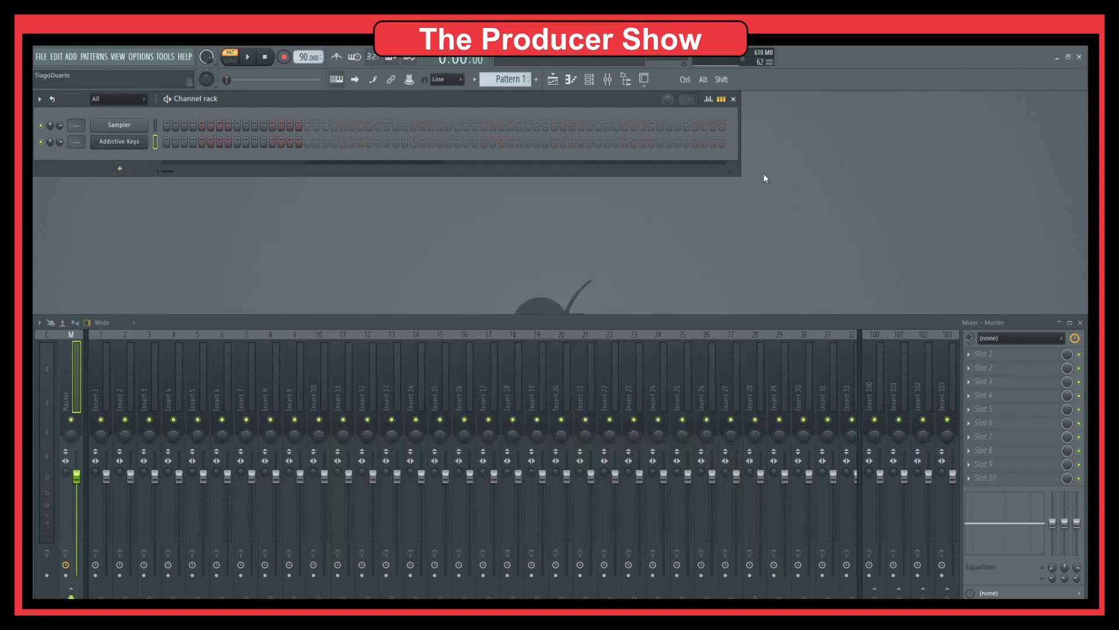
right_click(140, 142)
Step: Open the Addictive Keys piano roll and set the scale highlighting root to A
click(209, 144)
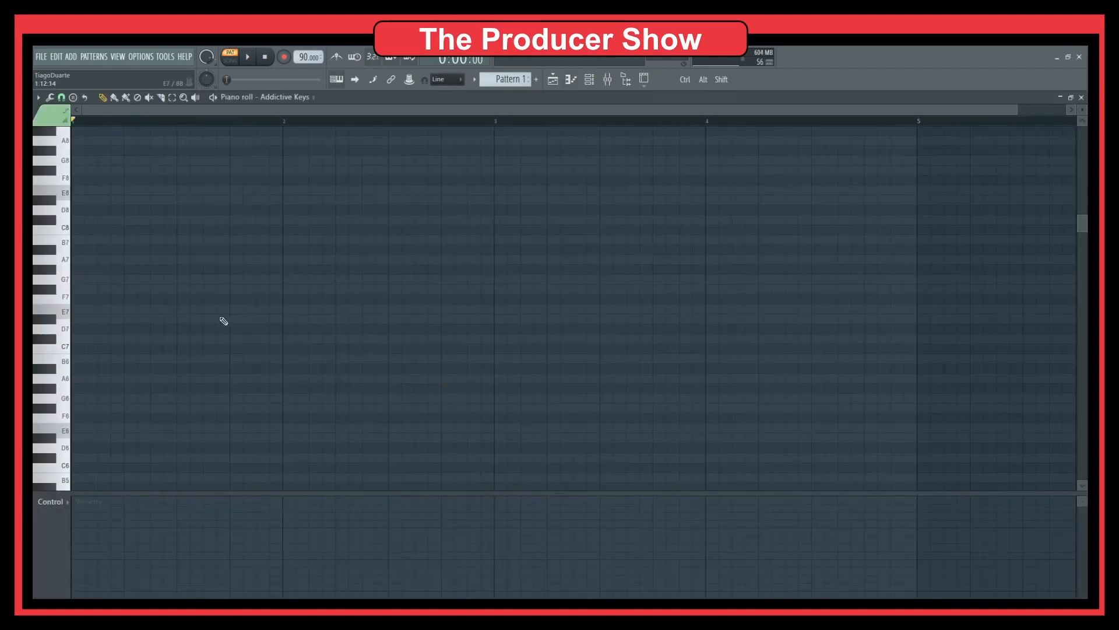
click(38, 98)
mouse_move(70, 164)
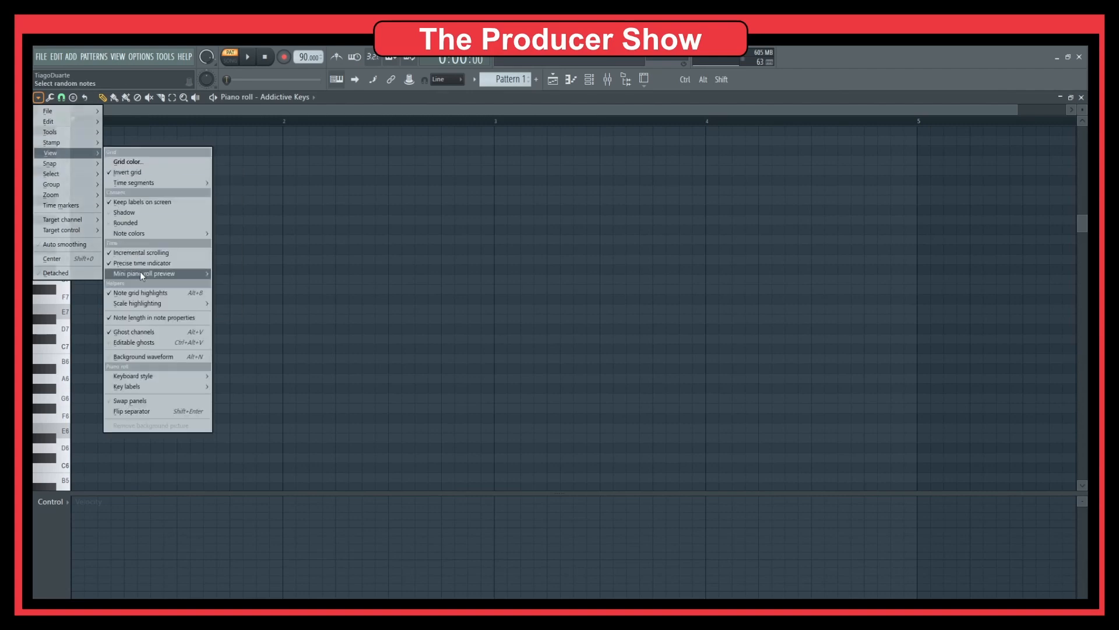
mouse_move(153, 303)
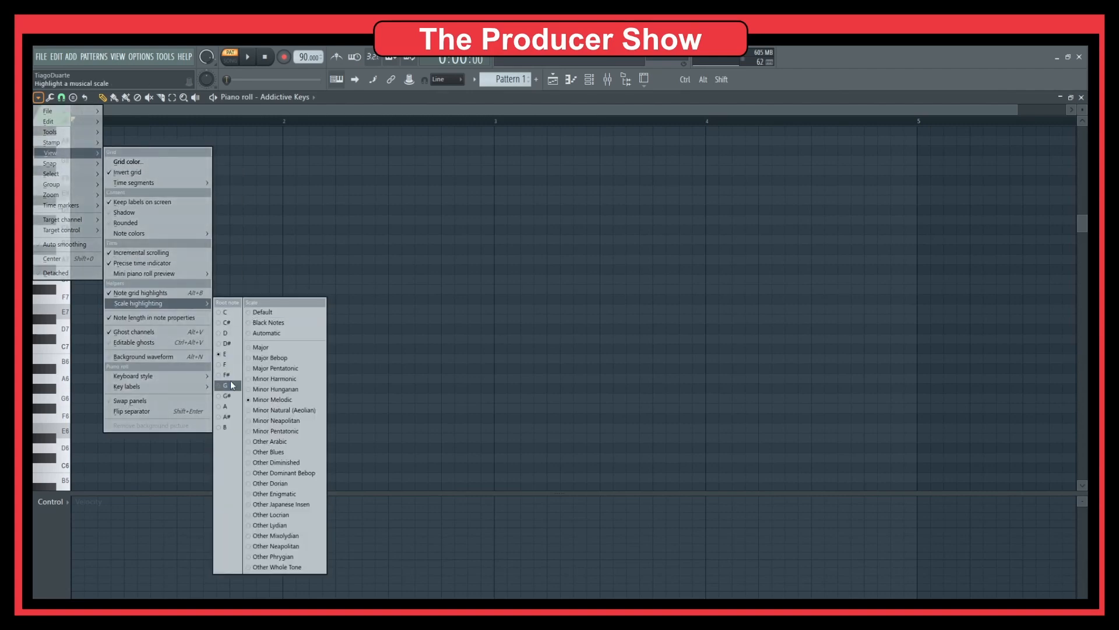
click(227, 406)
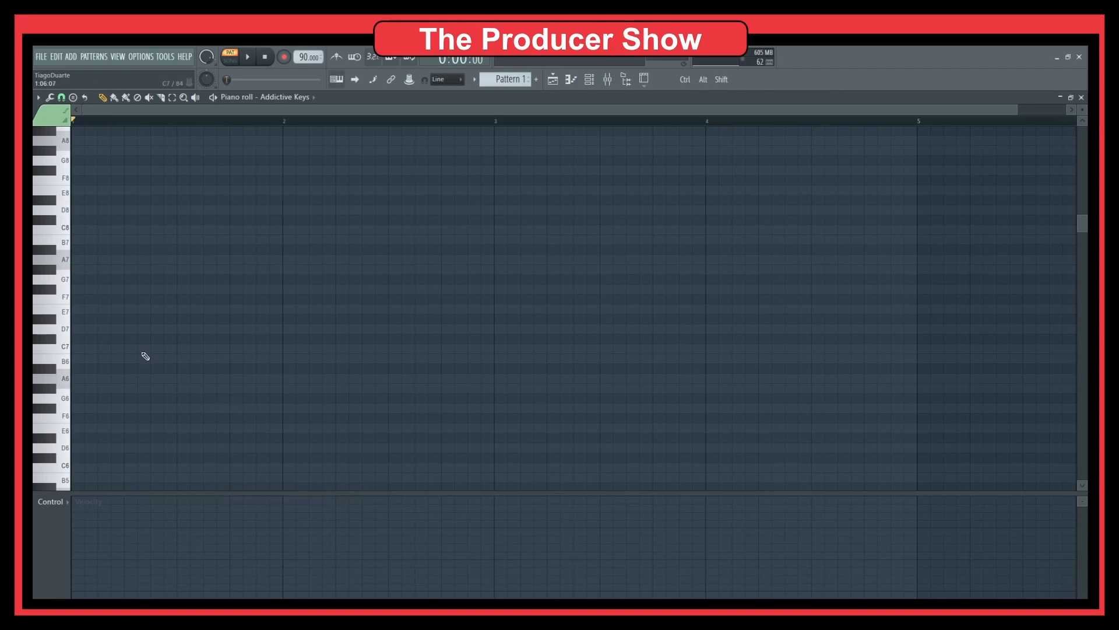
Step: Set the piano roll's highlighted scale to Minor Pentatonic
click(38, 98)
mouse_move(59, 152)
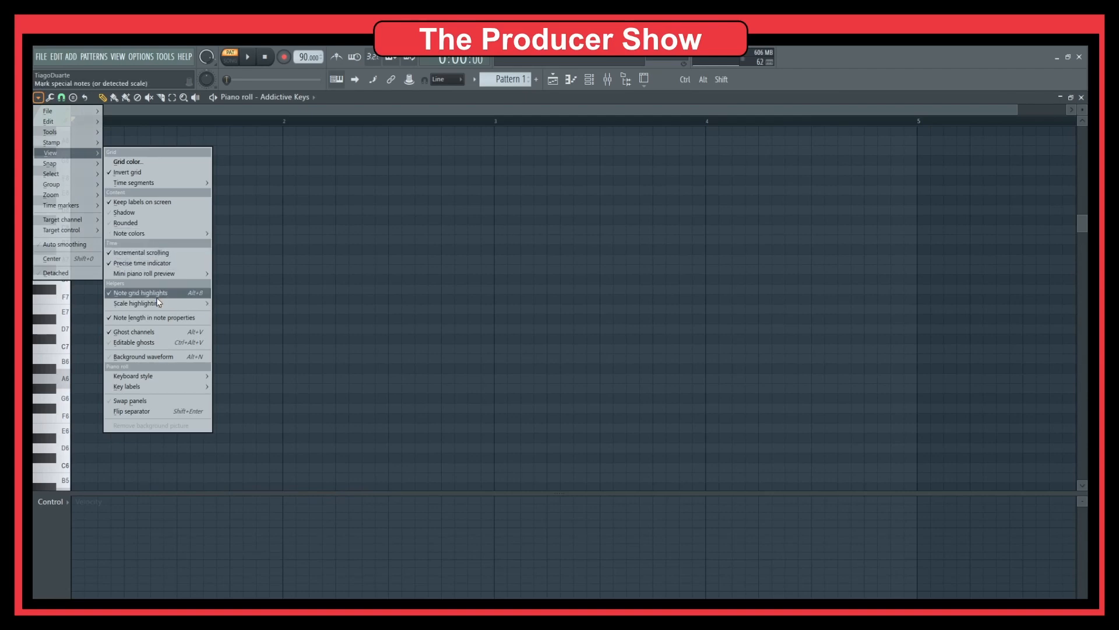
mouse_move(158, 303)
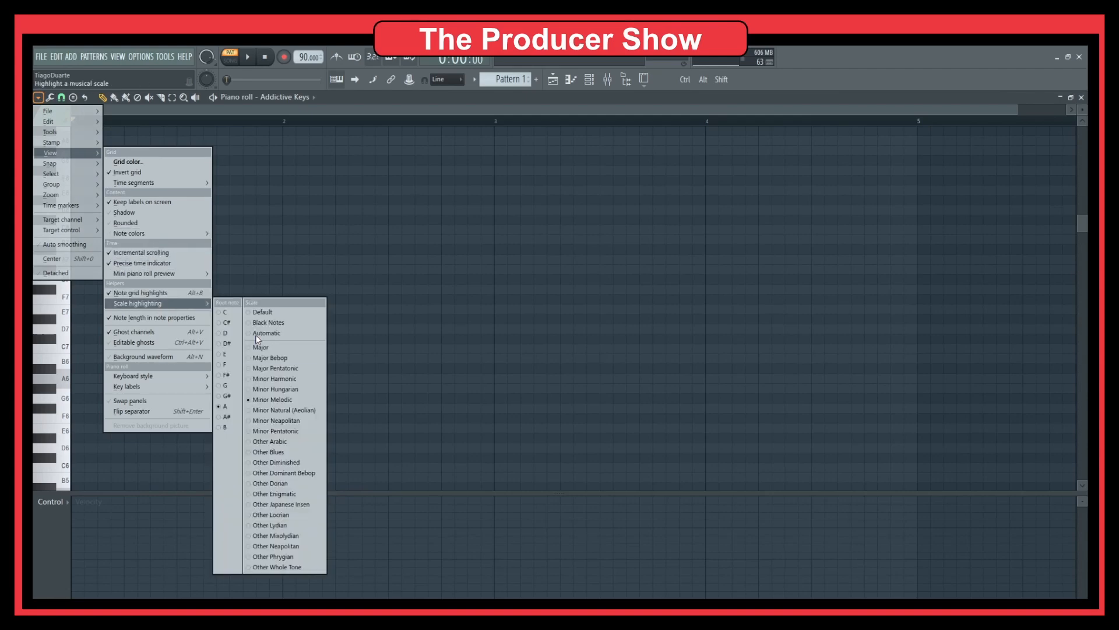
click(301, 431)
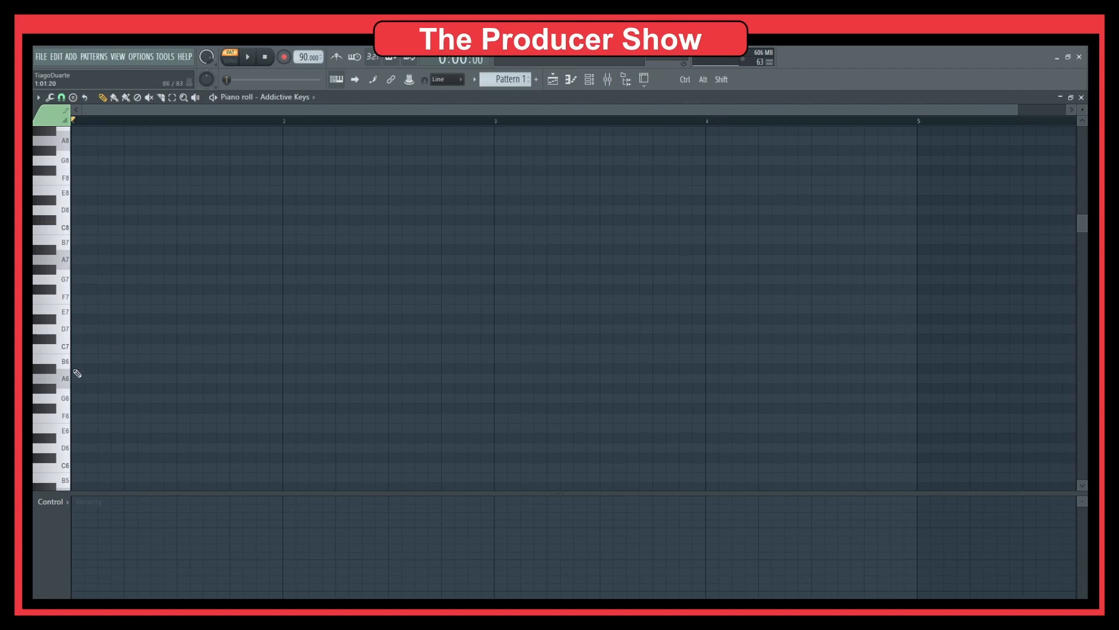
Step: Audition the A6, A5 and A4 keys on the piano roll keyboard
click(66, 378)
scroll(79, 368, down, 4)
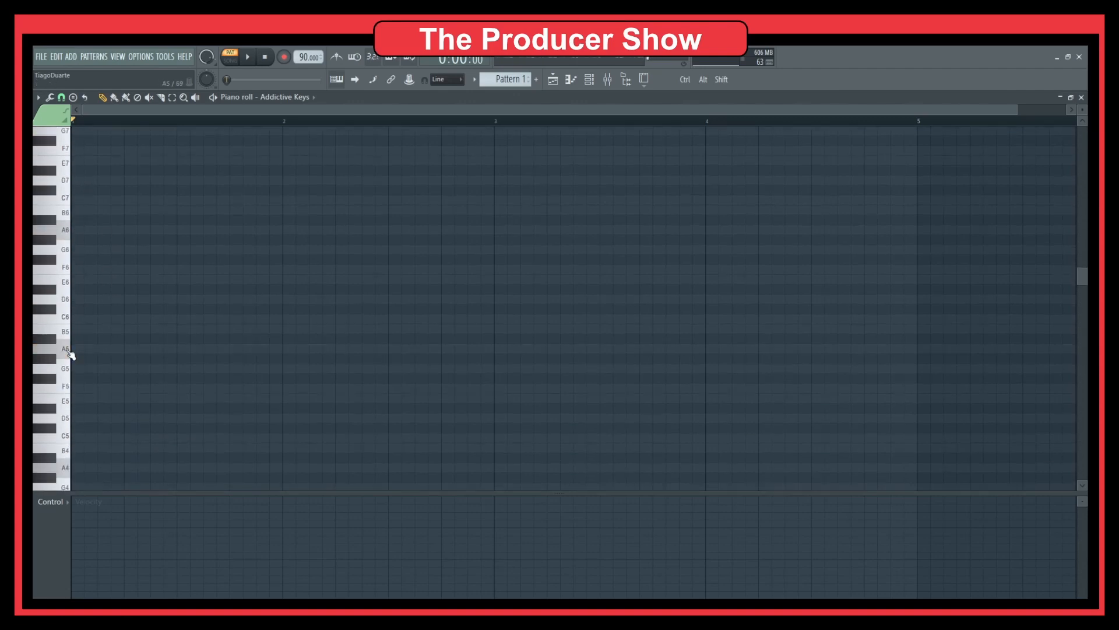
click(68, 352)
scroll(72, 379, down, 3)
click(68, 411)
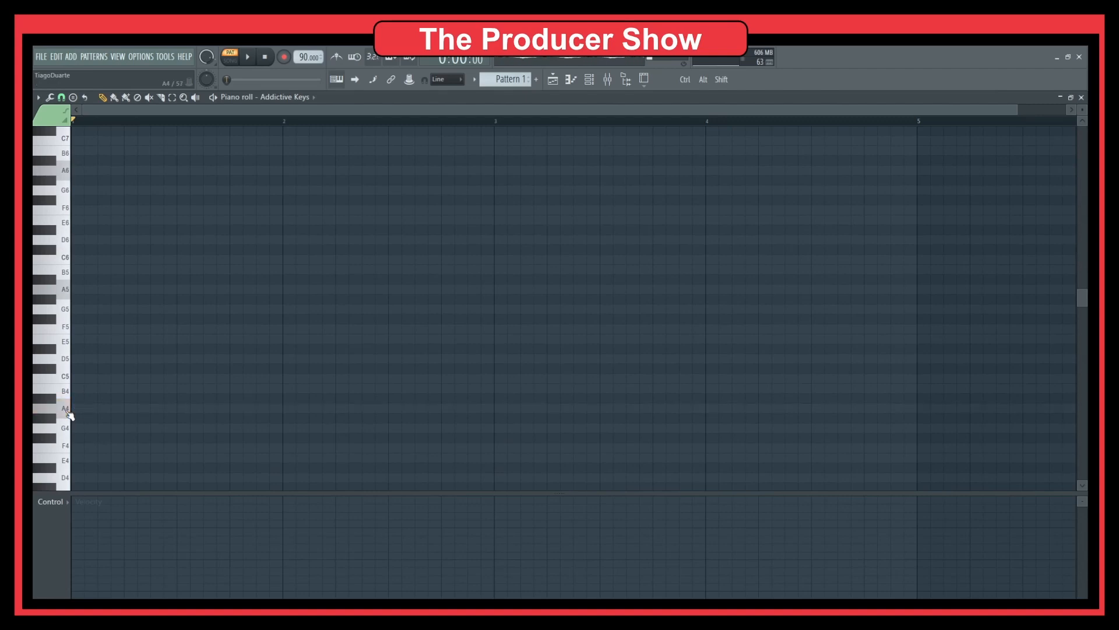
click(67, 412)
click(69, 290)
click(69, 411)
Step: Place and delete a test A4 note, then choose the Major 7th chord stamp
click(97, 412)
right_click(93, 409)
click(72, 97)
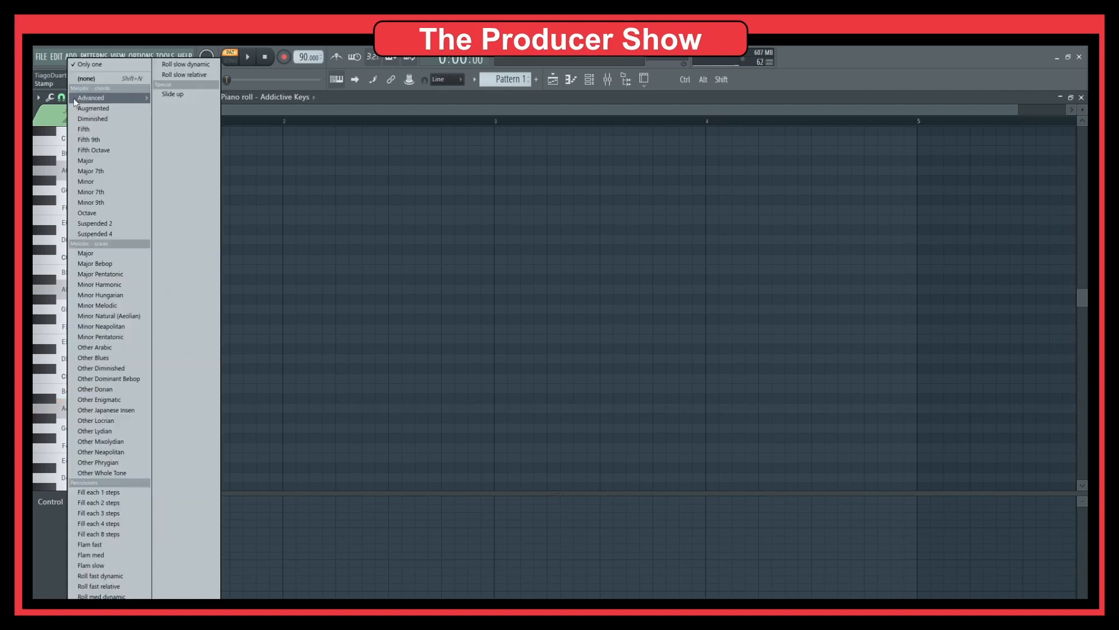
click(100, 174)
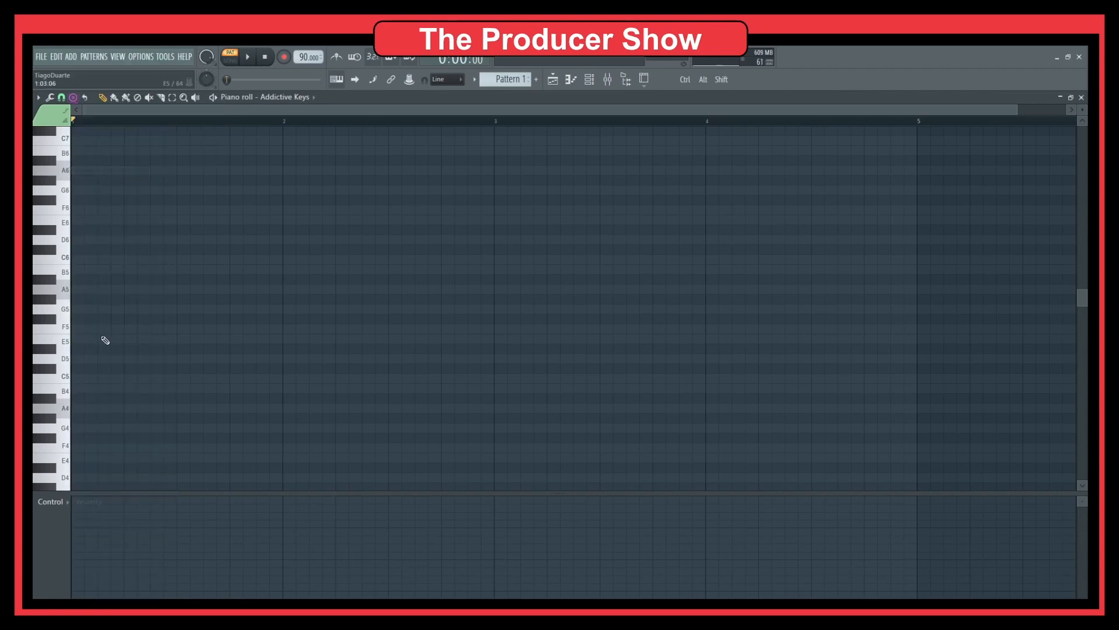
Step: Stamp an A major 7th chord at bar 1 and stretch its notes to nearly a bar
click(88, 408)
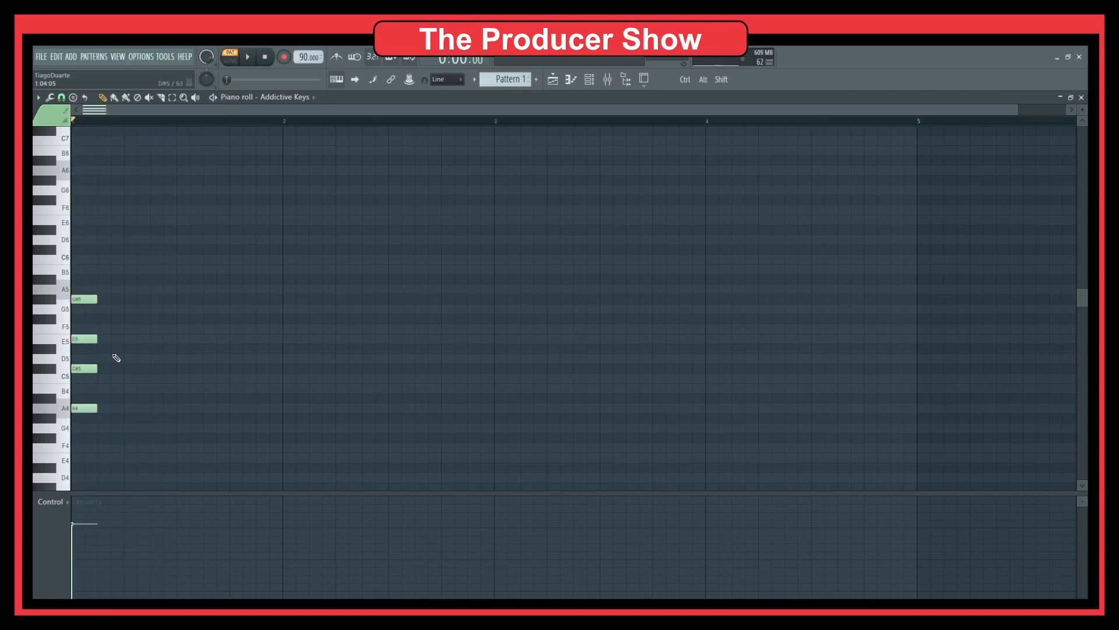
mouse_move(97, 339)
mouse_down()
mouse_move(233, 346)
mouse_move(91, 351)
mouse_move(102, 353)
mouse_up()
right_click(222, 342)
key(ctrl+z)
drag(123, 256, 76, 443)
drag(96, 369, 269, 369)
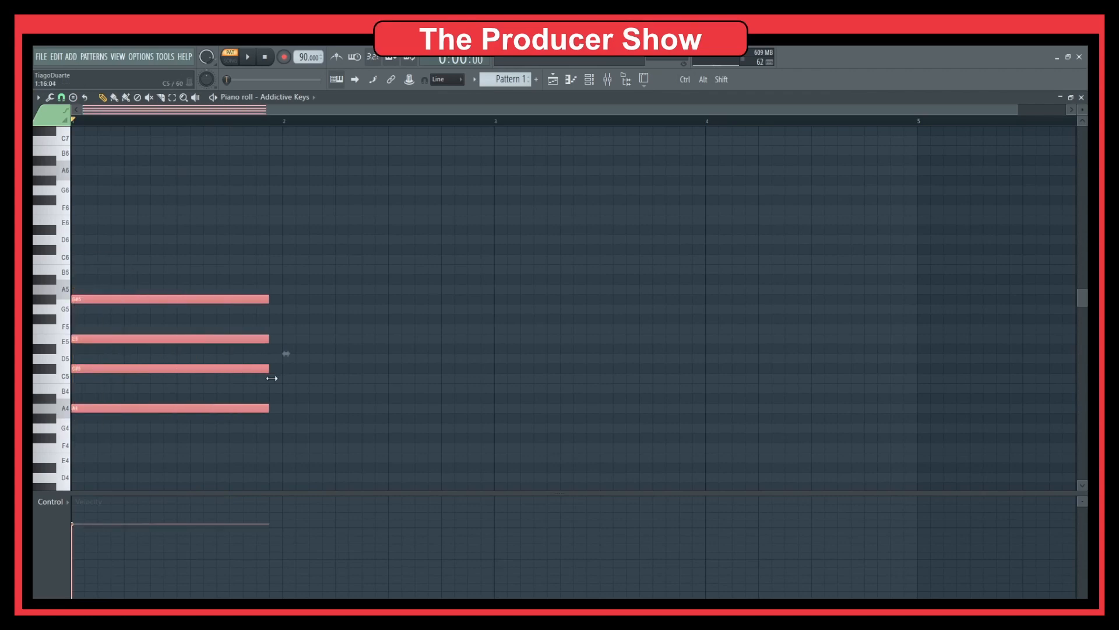
click(302, 347)
key(space)
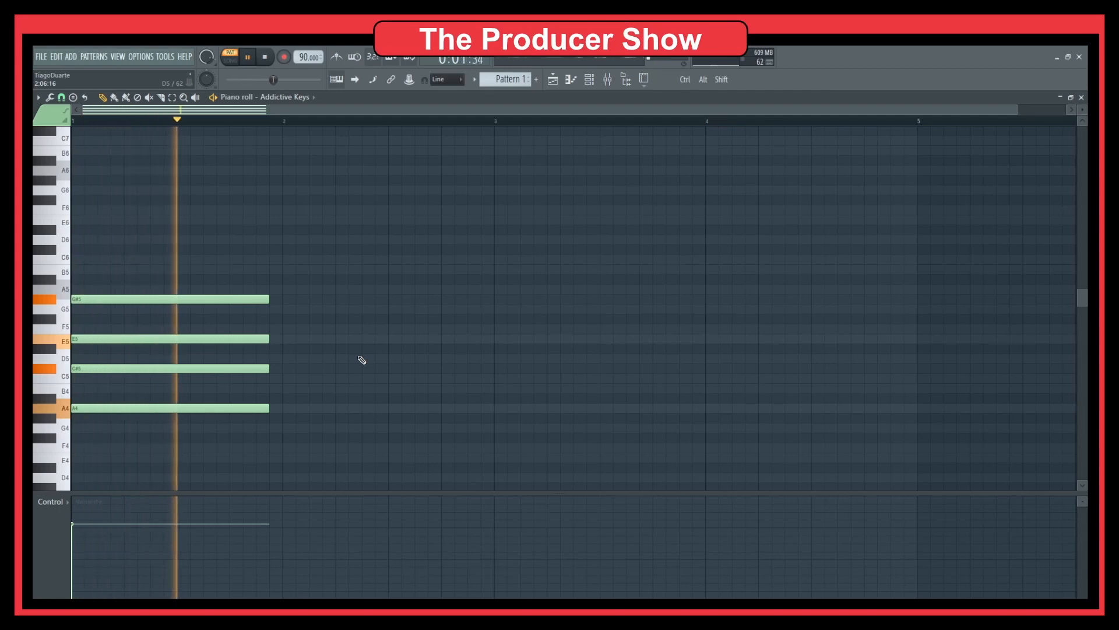
key(space)
Step: Raise the chord an octave, delete G#6 and lower C#6 to C6, auditioning it
key(ctrl+Up)
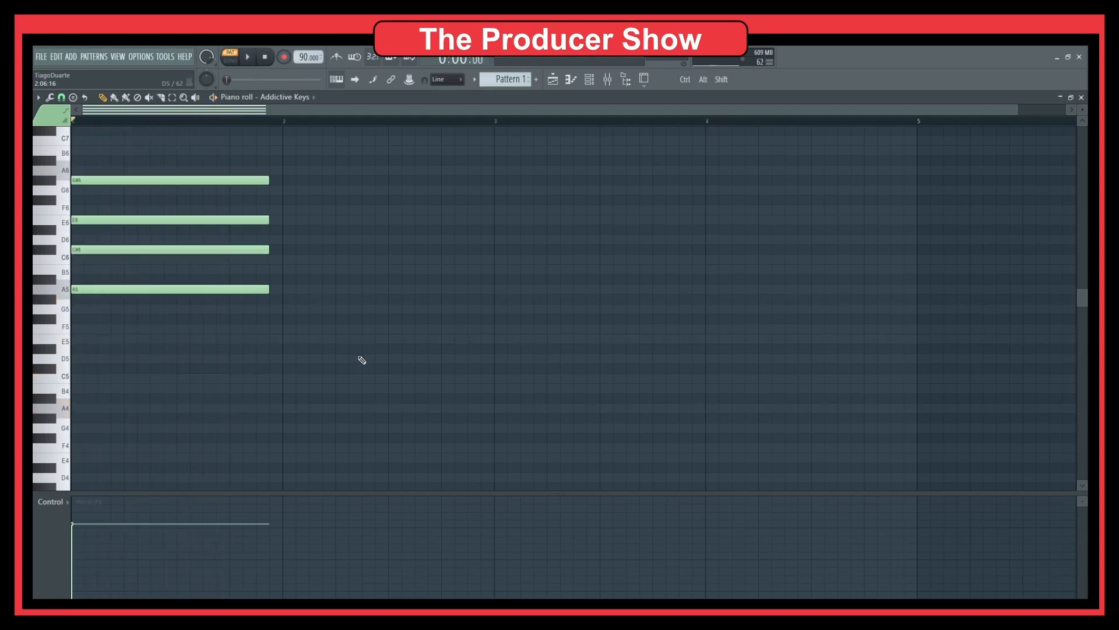
scroll(364, 373, up, 1)
key(space)
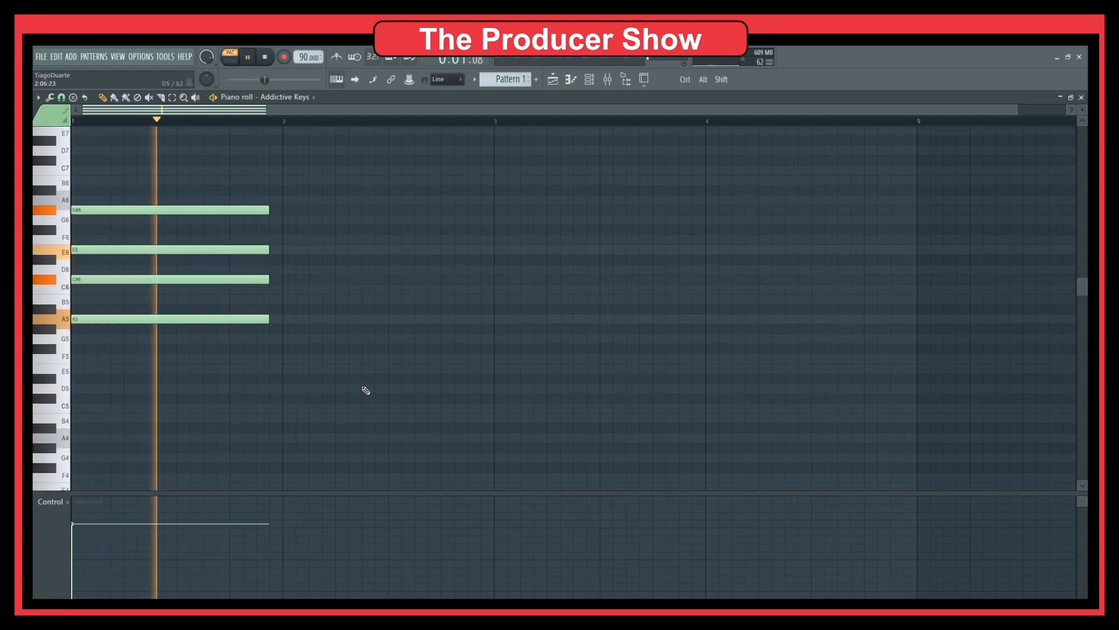
key(space)
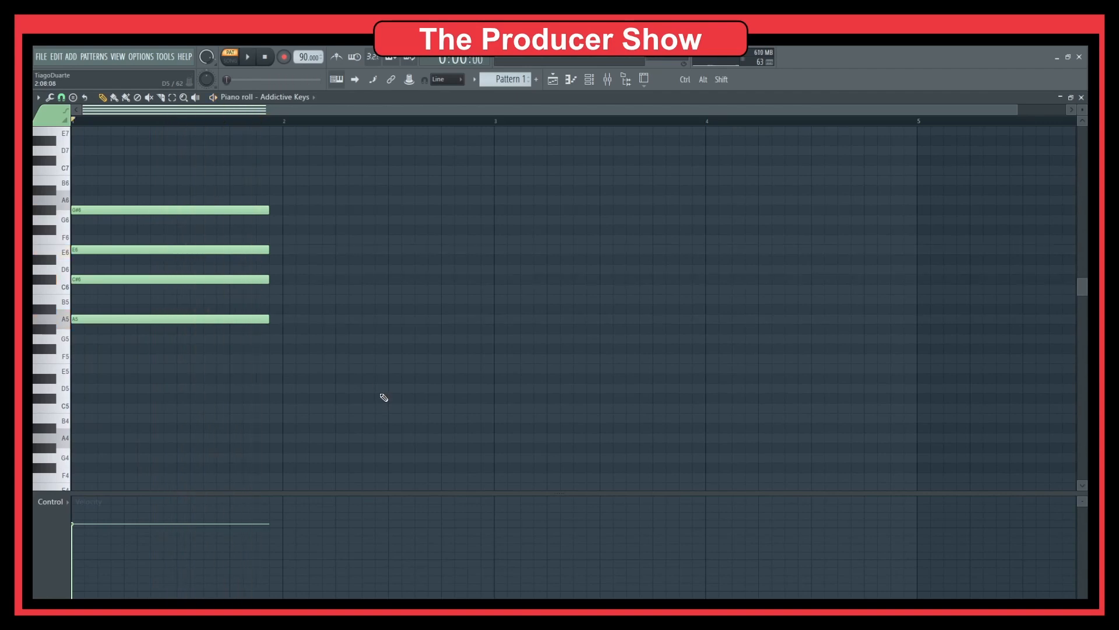
right_click(105, 211)
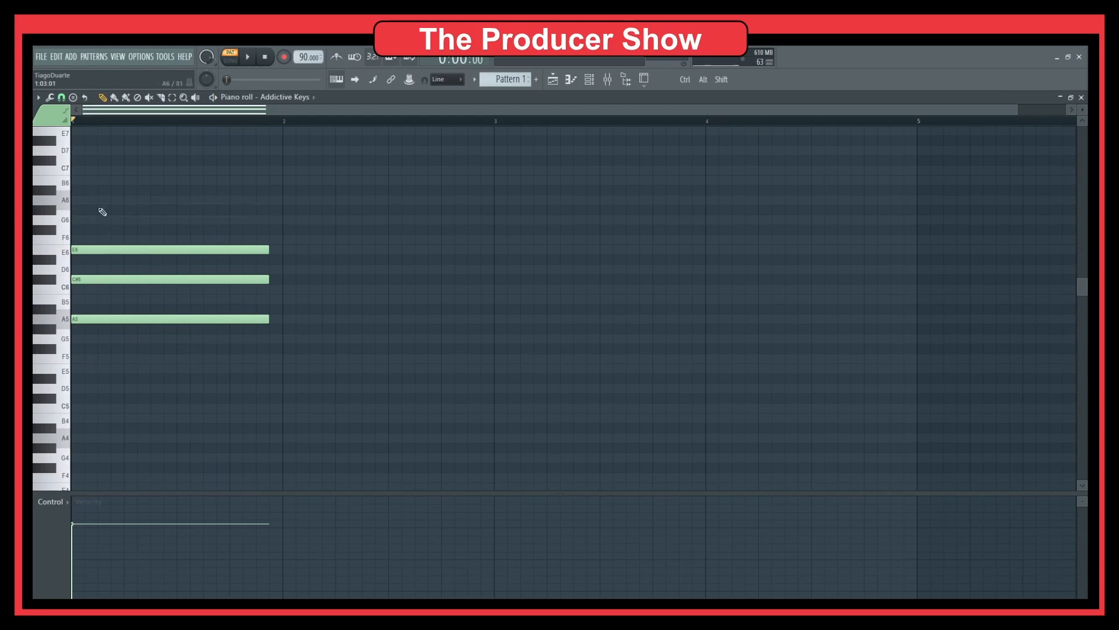
drag(93, 279, 93, 292)
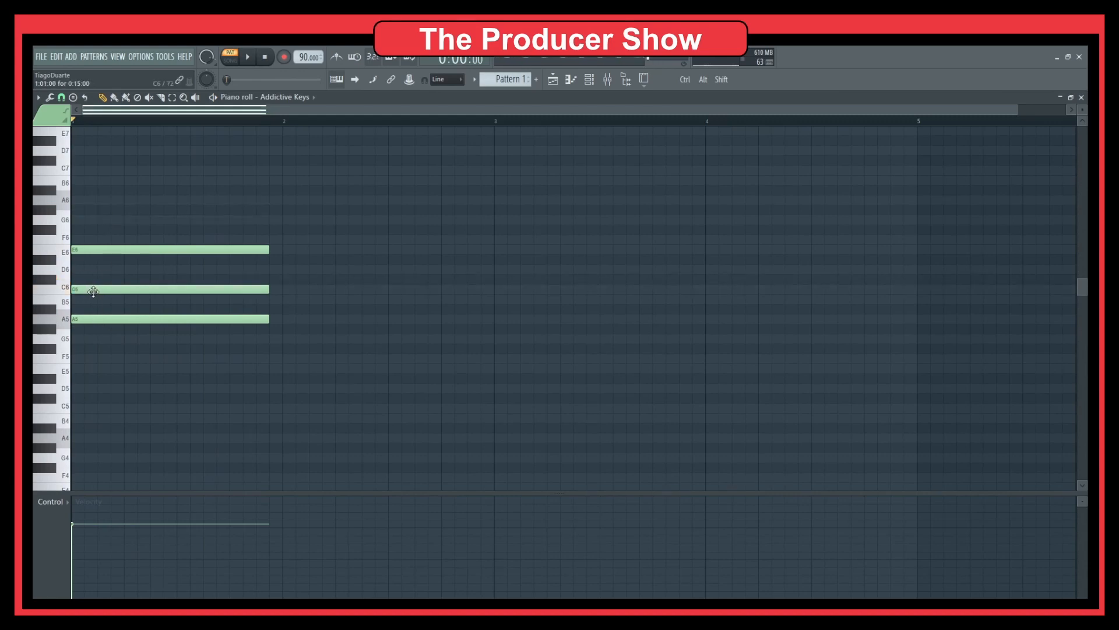
key(space)
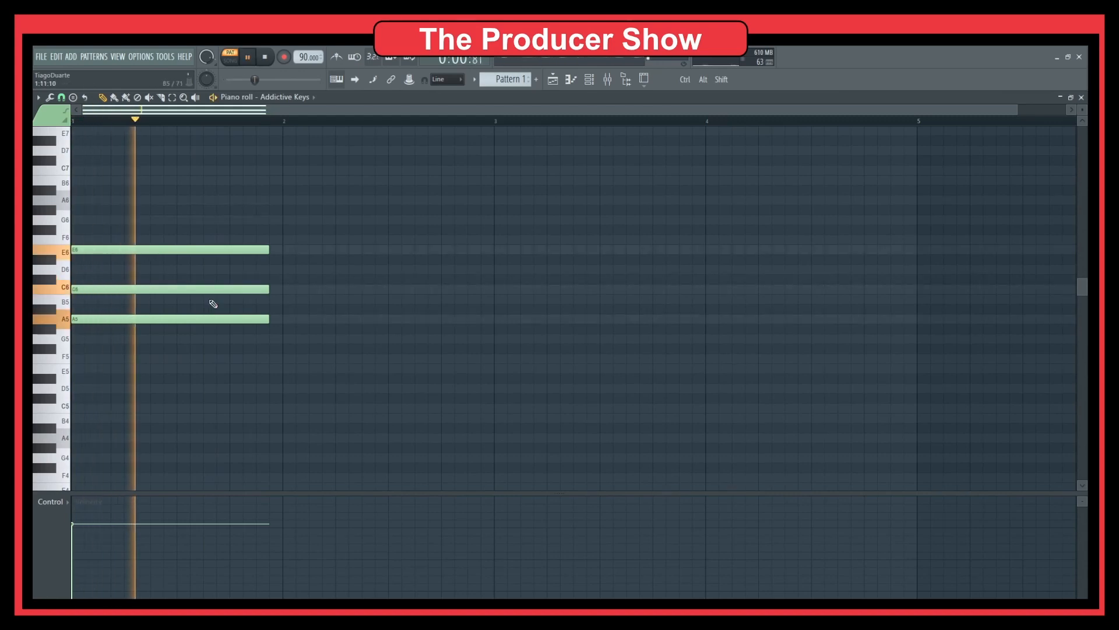
key(space)
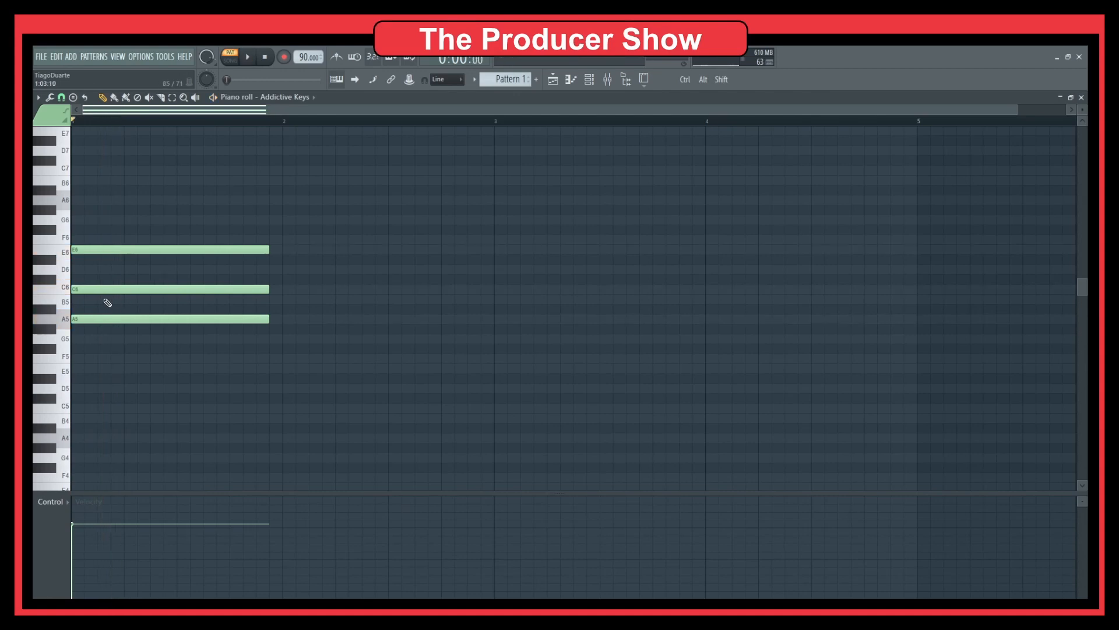
key(space)
Step: Change the grid snap setting and add a G6 note to the chord
click(69, 100)
click(99, 169)
key(space)
key(space)
click(86, 220)
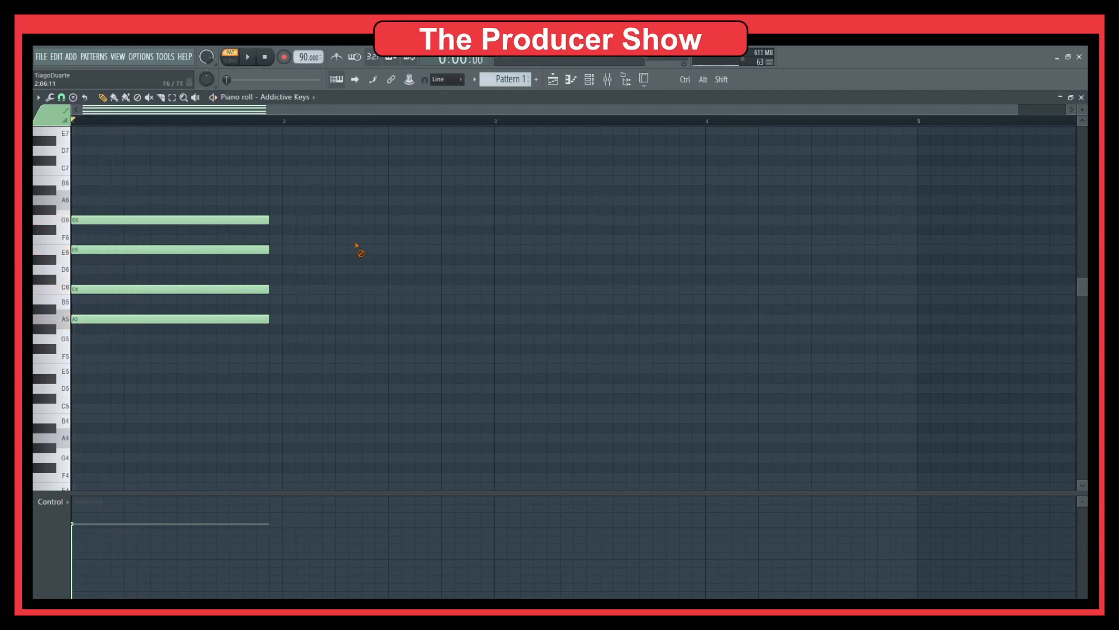
key(space)
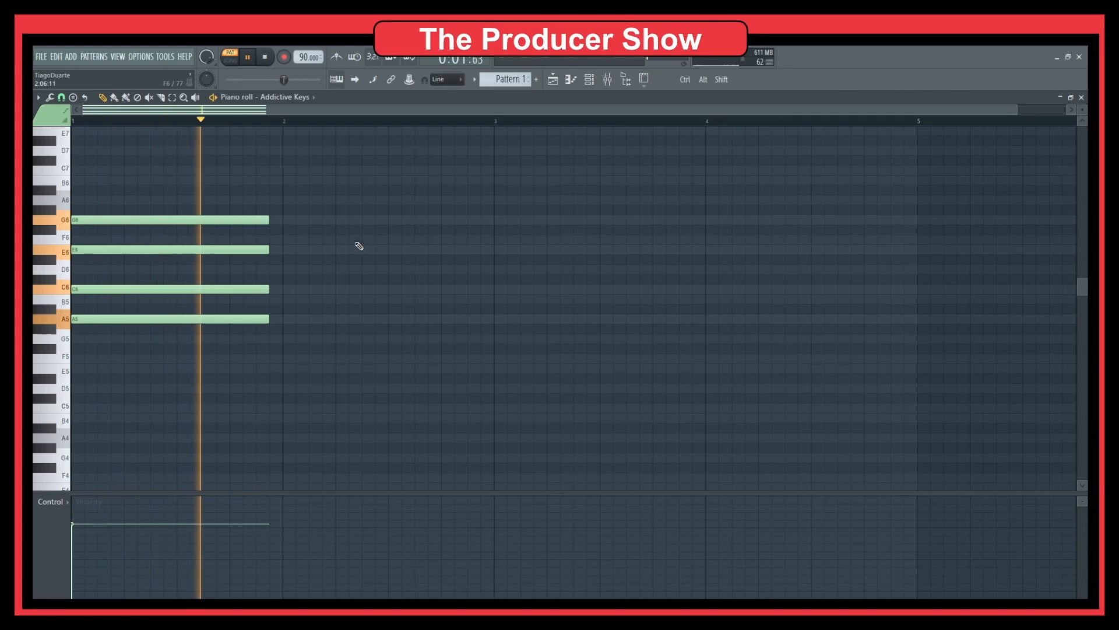
key(space)
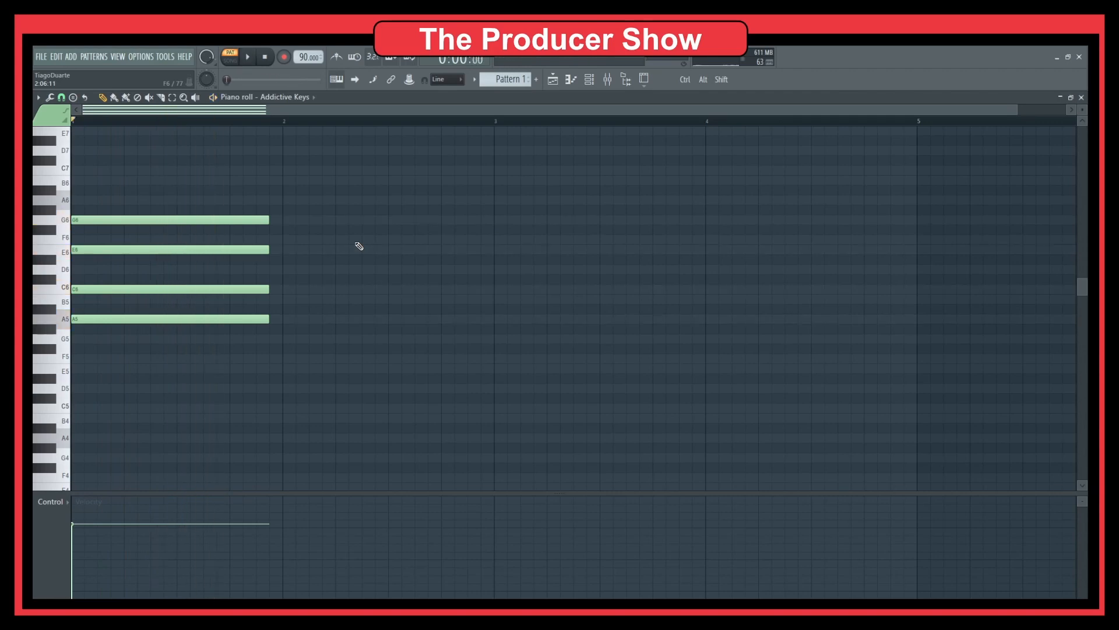
key(space)
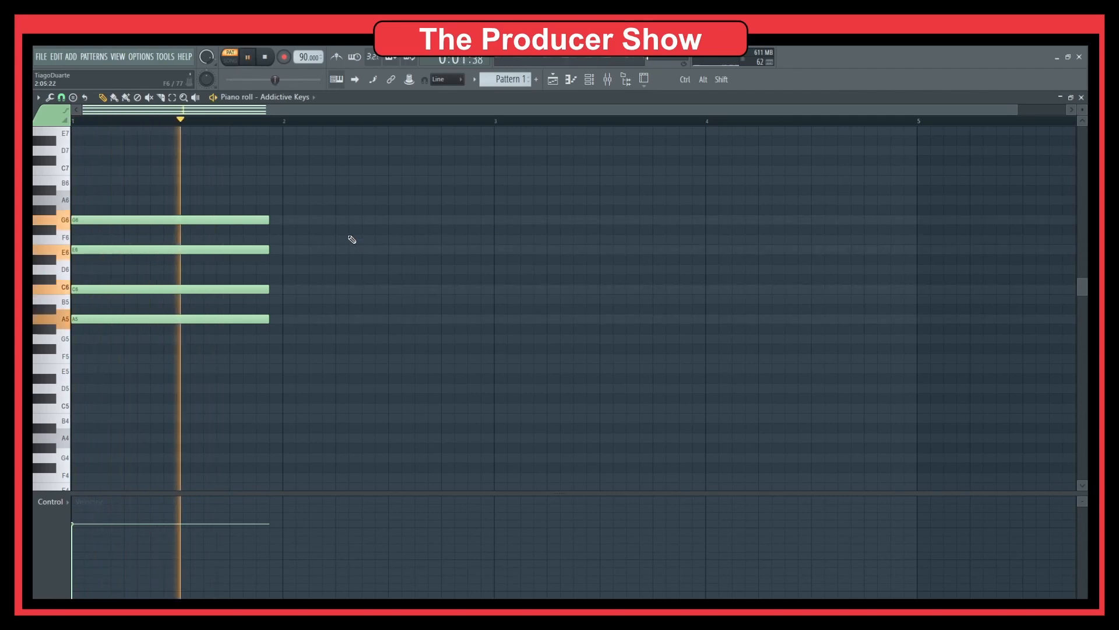
Step: Compare the chord with and without G6, keep G6, and select all four note ends
right_click(125, 220)
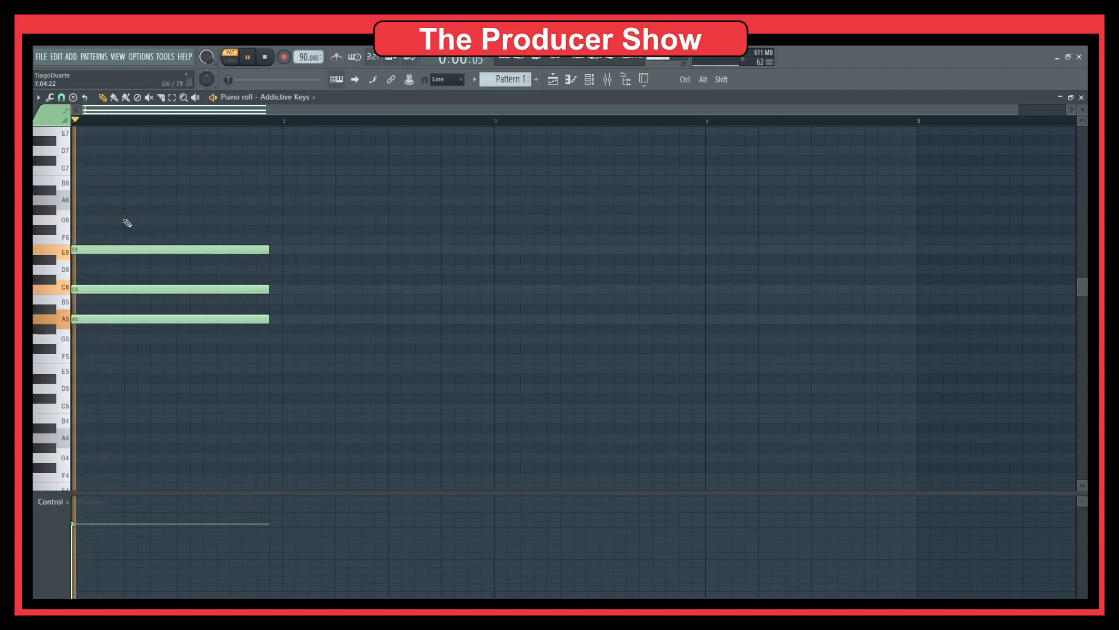
key(space)
click(92, 220)
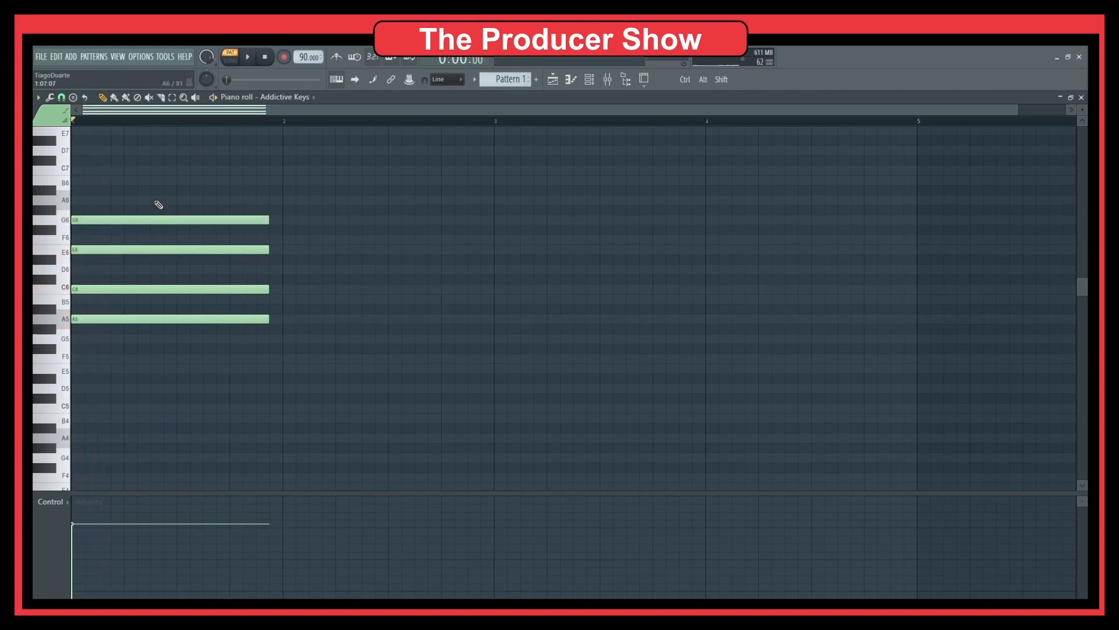
key(space)
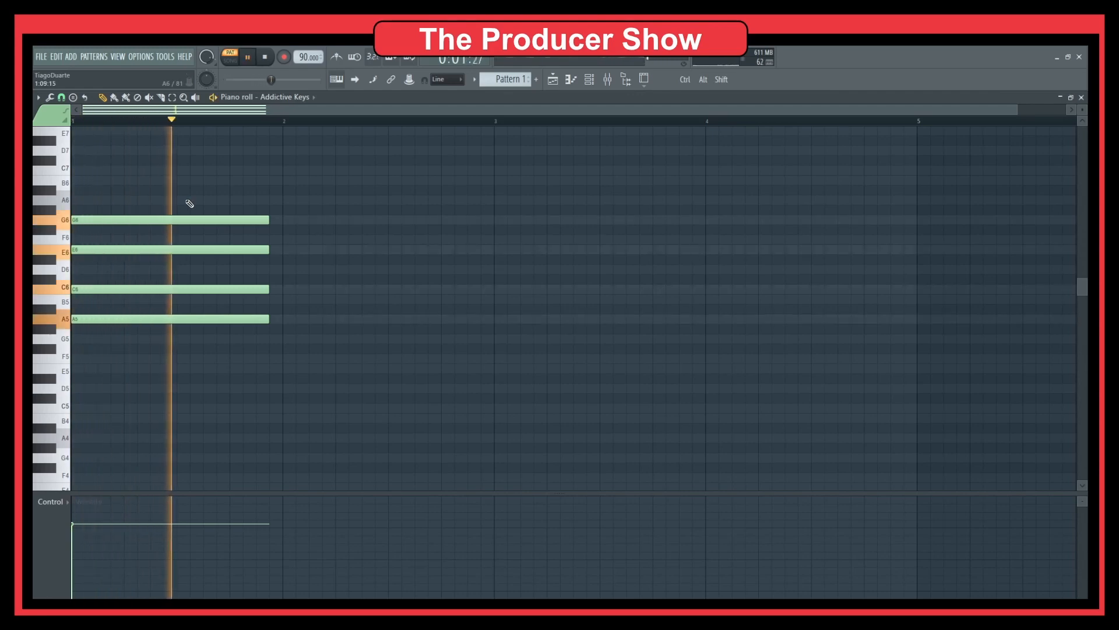
key(space)
drag(330, 186, 223, 403)
click(376, 303)
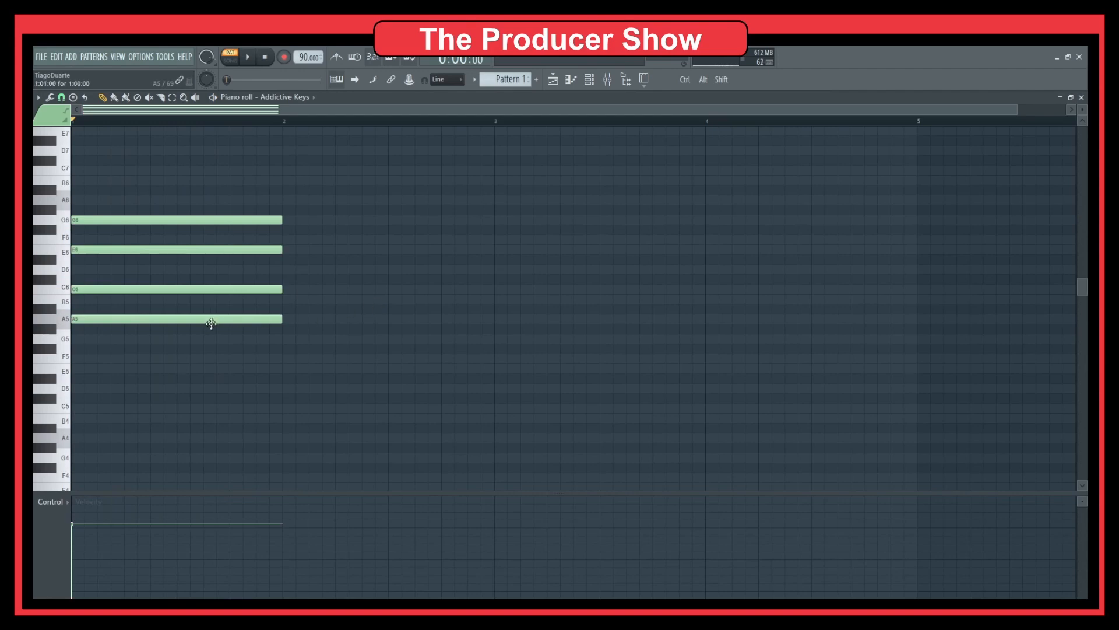
Step: Copy the chord to bar 2, lower it two semitones, then raise G#5 to A5 and D#6 to E6
drag(316, 363, 78, 206)
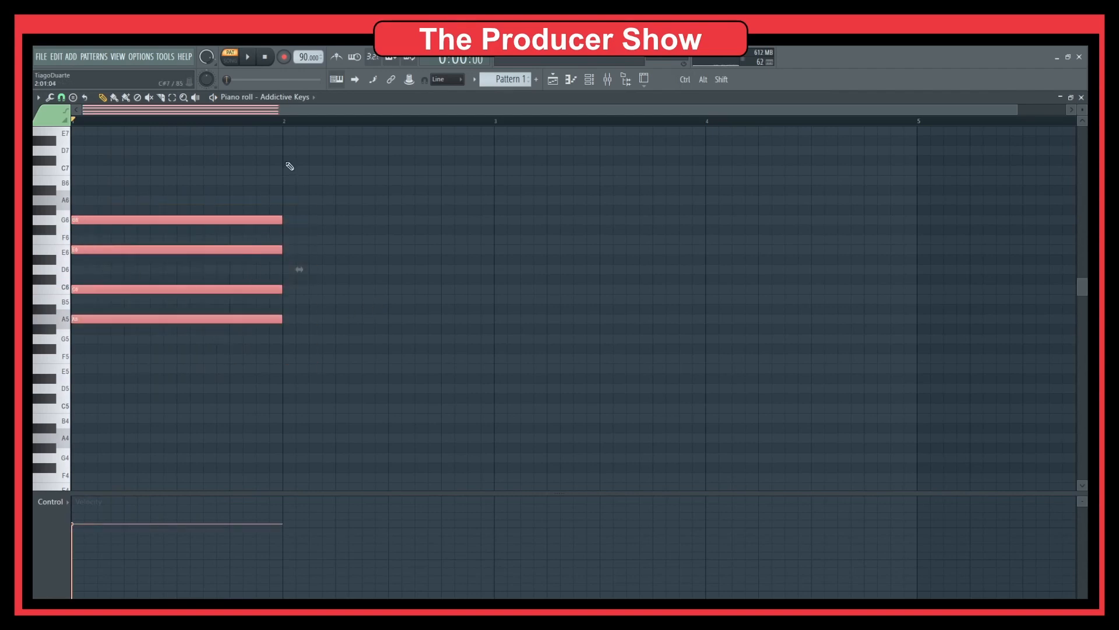
drag(81, 319, 302, 377)
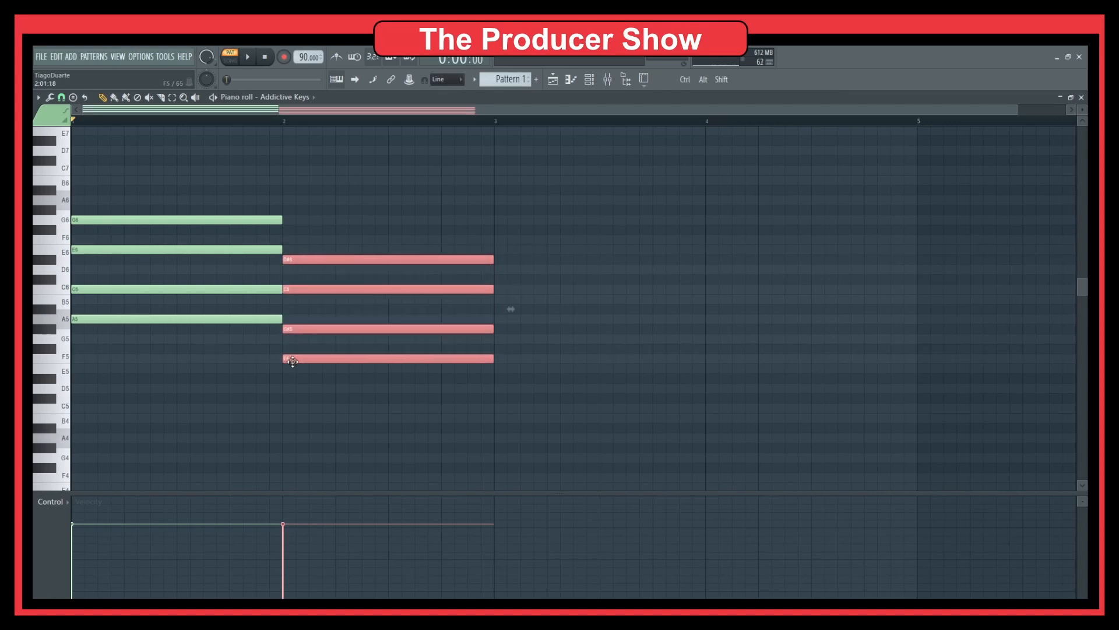
click(302, 377)
drag(313, 330, 311, 315)
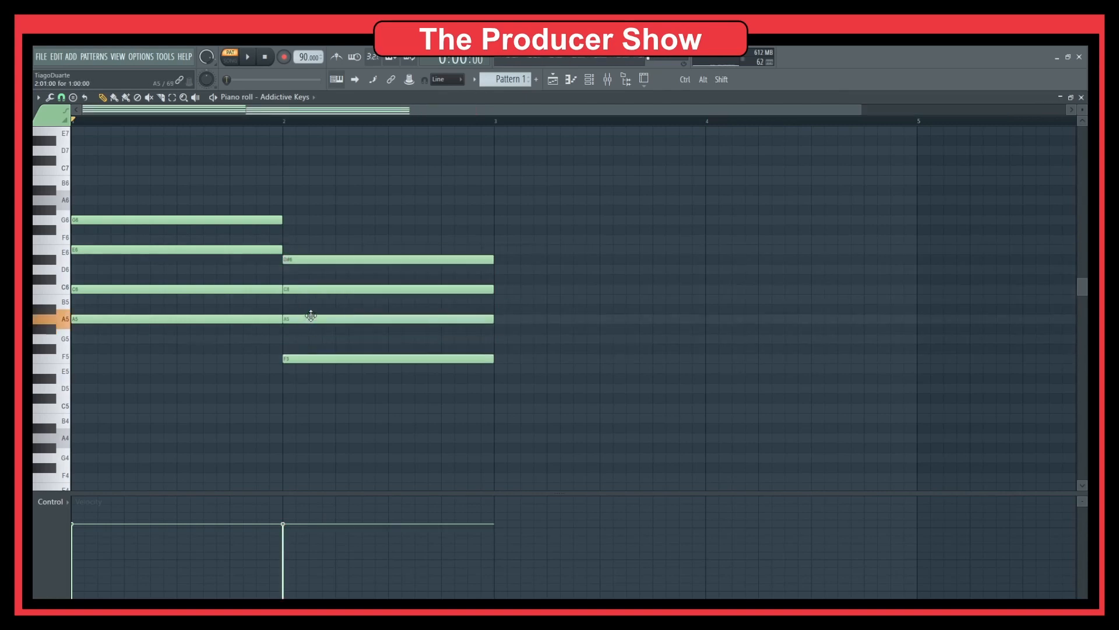
drag(316, 260, 313, 248)
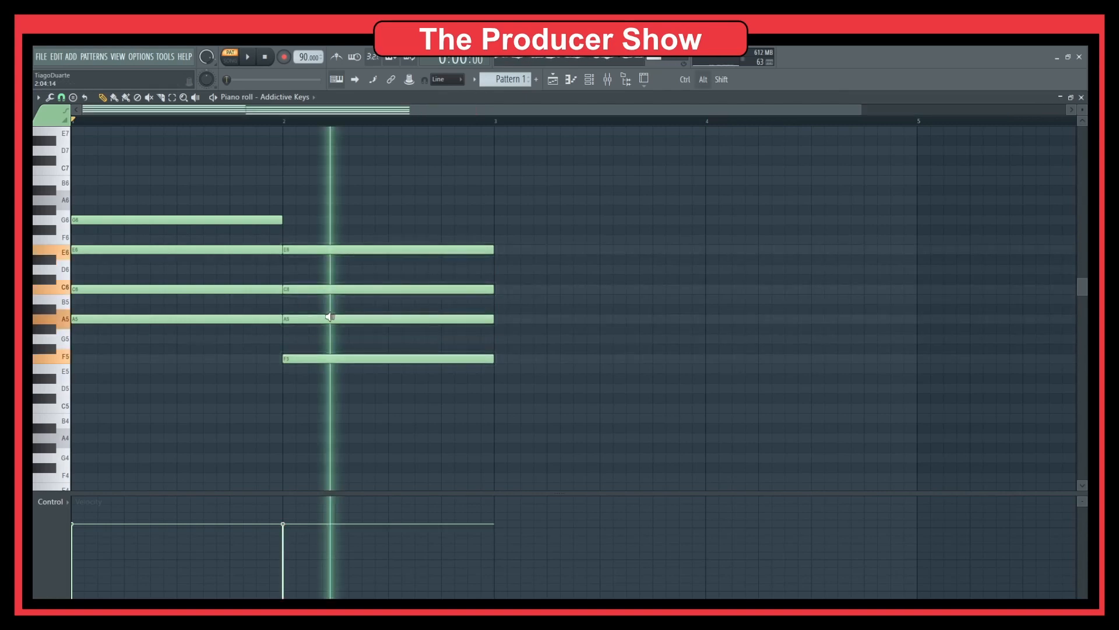
key(space)
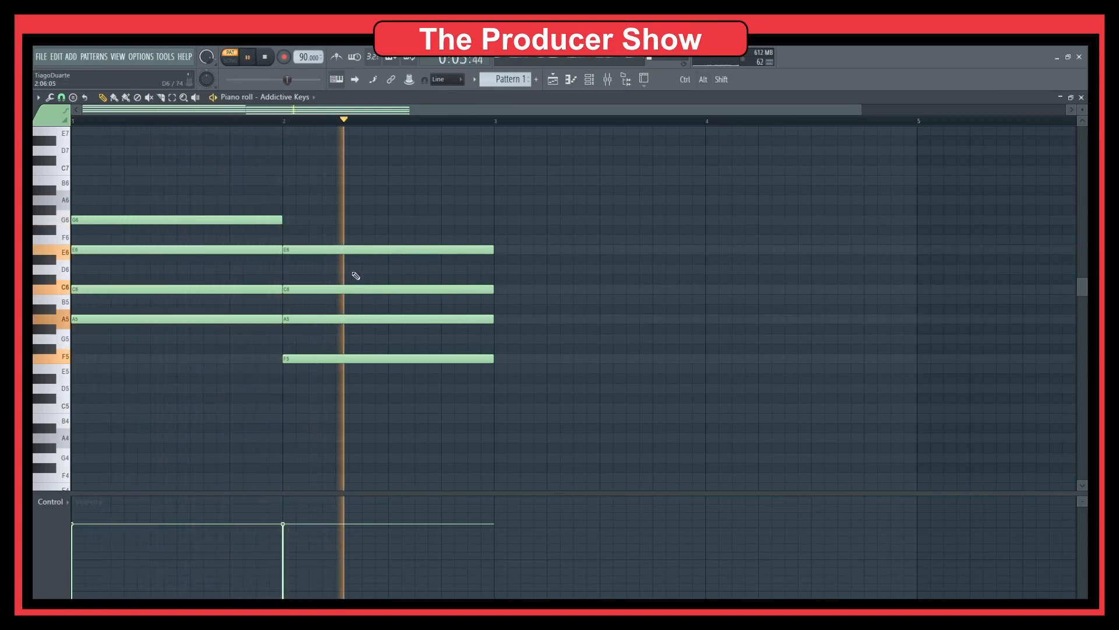
drag(441, 197, 515, 393)
key(space)
Step: Revoice the bar 3 chord: F#5 to F5, C#6 to C6, and D5 up to D6
click(514, 390)
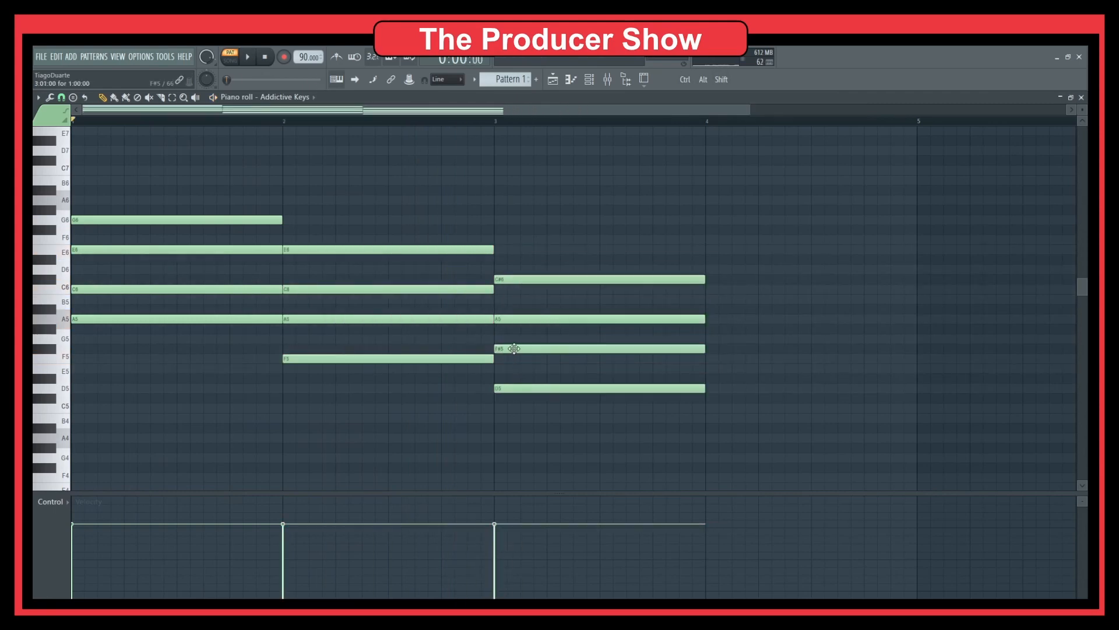
drag(500, 349, 510, 361)
drag(517, 282, 518, 291)
drag(537, 254, 527, 386)
alt+right_click(540, 373)
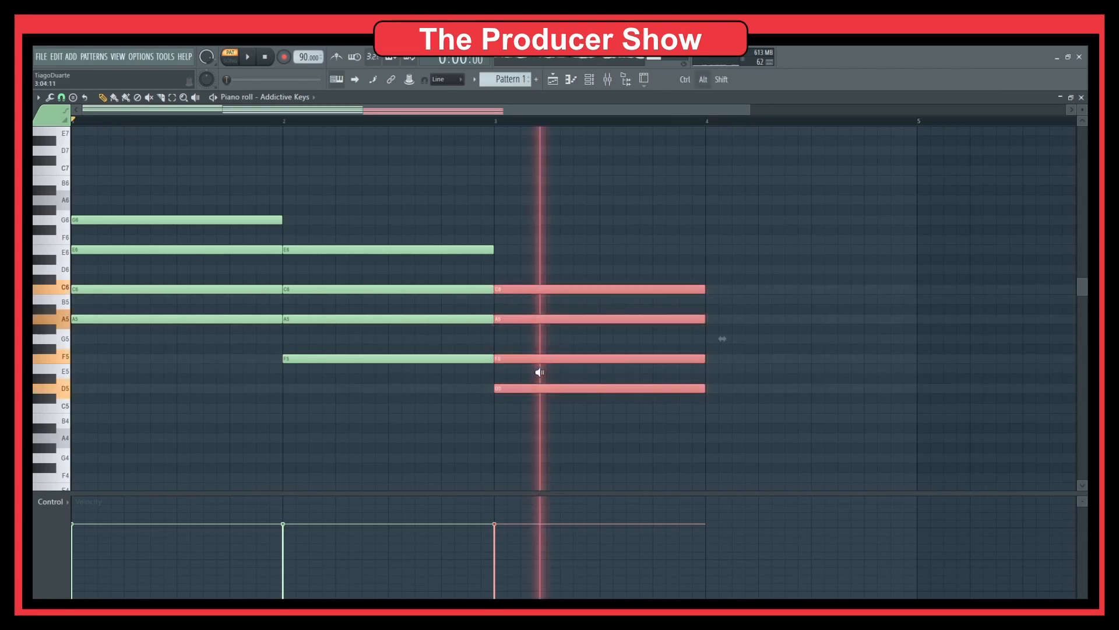
click(550, 376)
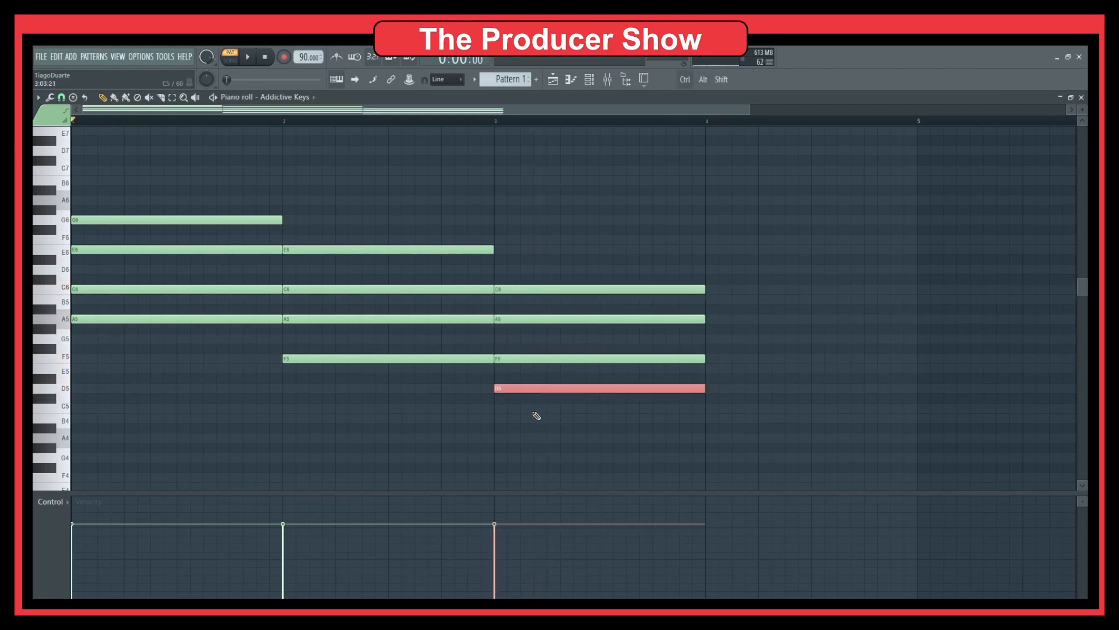
key(ctrl+Up)
ctrl+right_click(532, 413)
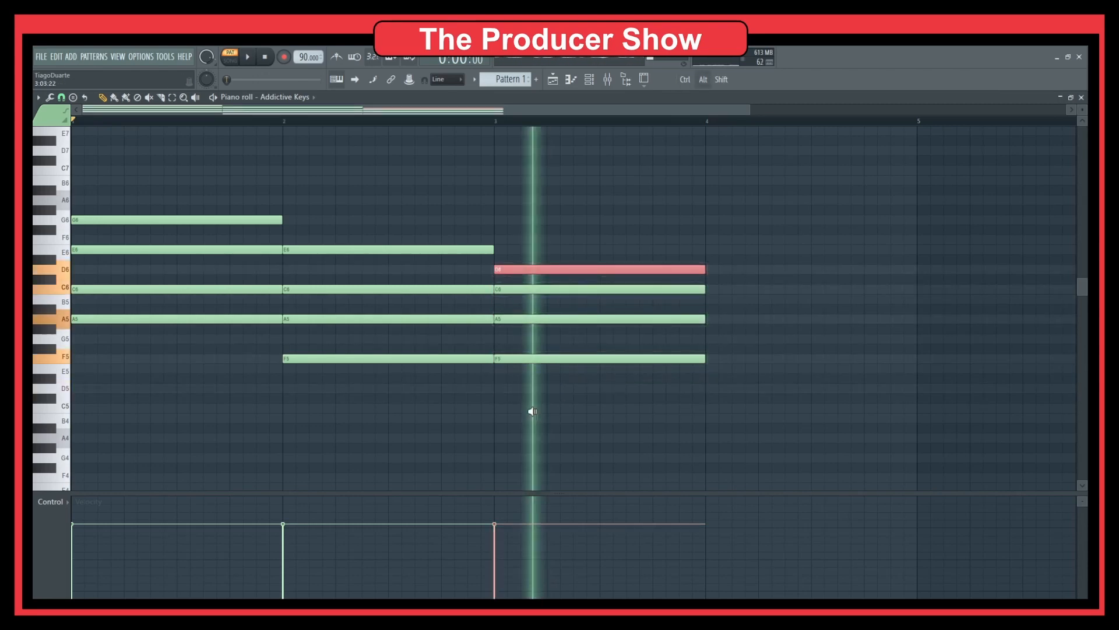
Step: Move that chord from bar 3 to bar 4 and play back from bar 4
drag(614, 232, 537, 415)
key(space)
key(space)
drag(522, 358, 728, 356)
click(707, 124)
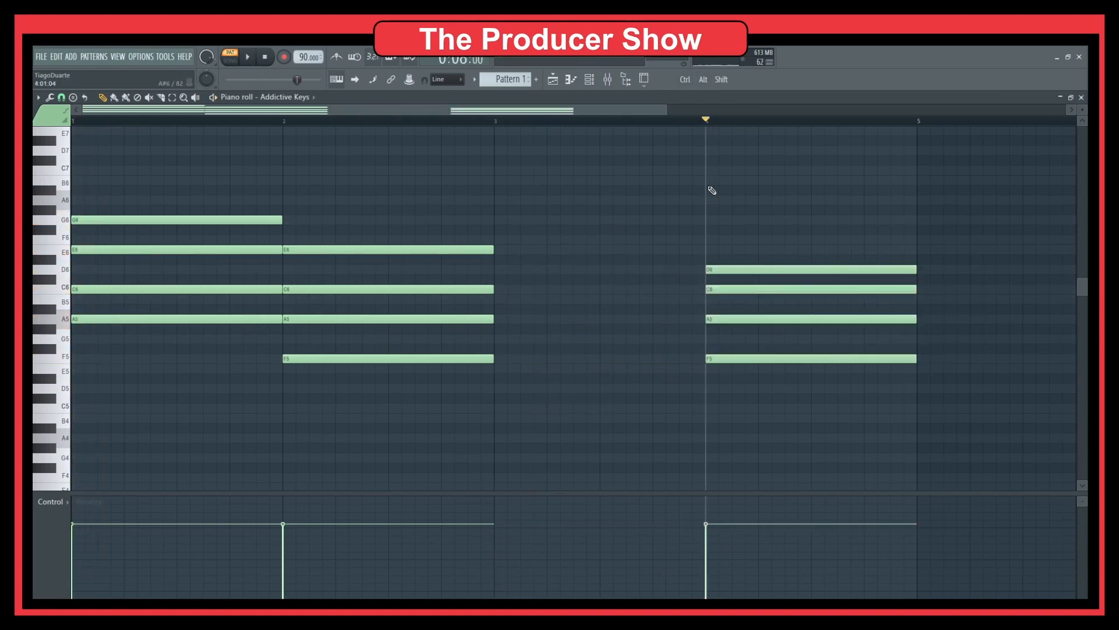
key(space)
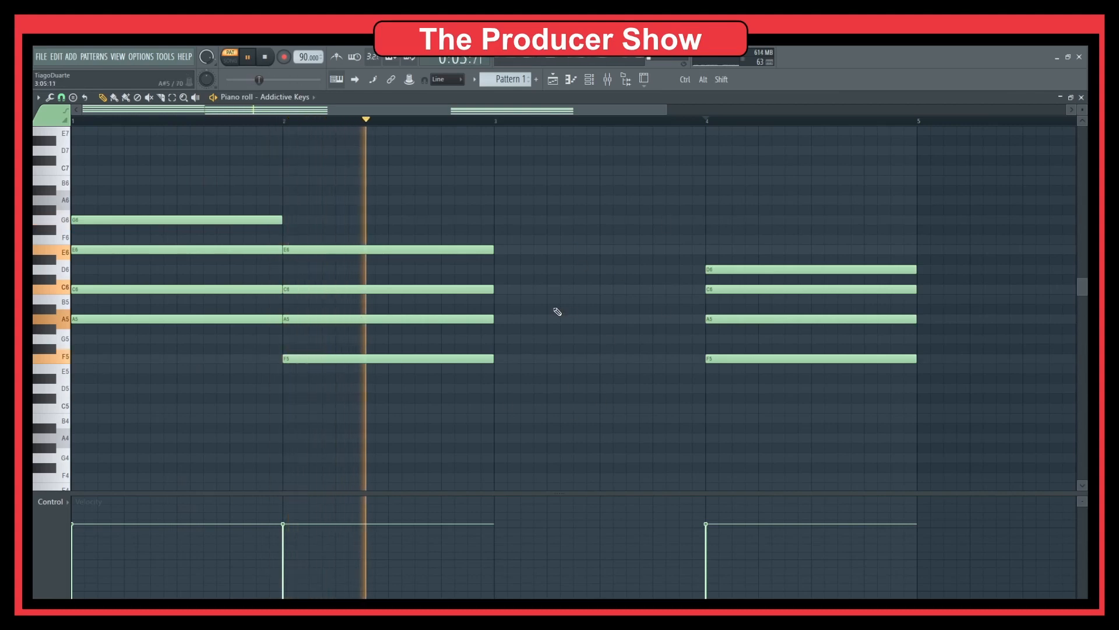
Step: Copy the bar 2 chord into bar 3, raise it two semitones, and lower F#5 and C#6 a semitone
drag(510, 242, 374, 400)
key(space)
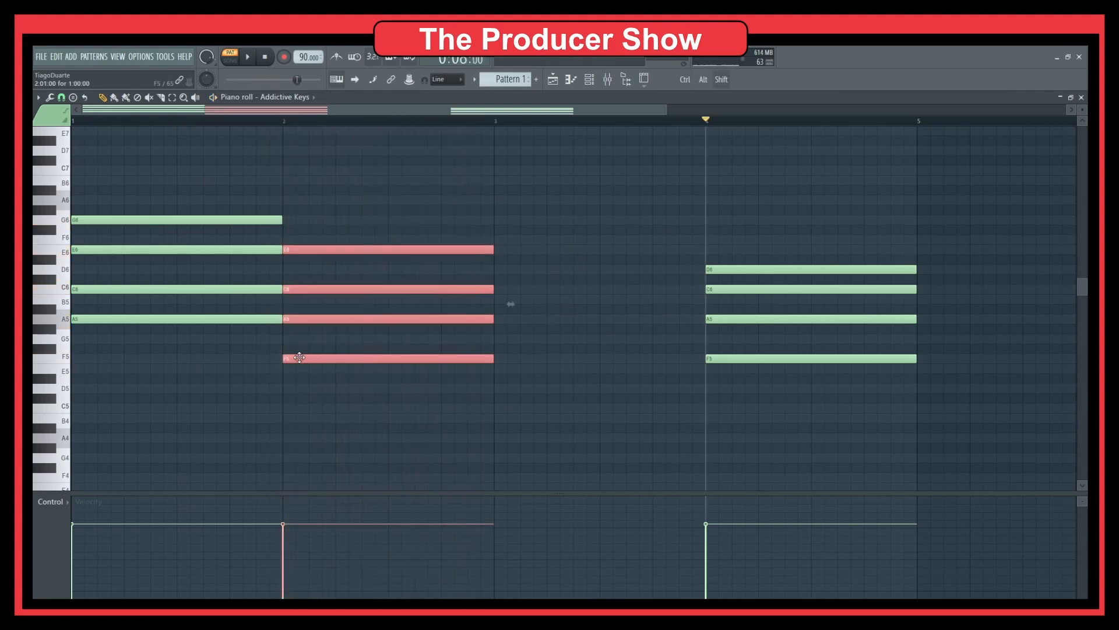
drag(299, 357, 526, 397)
click(532, 488)
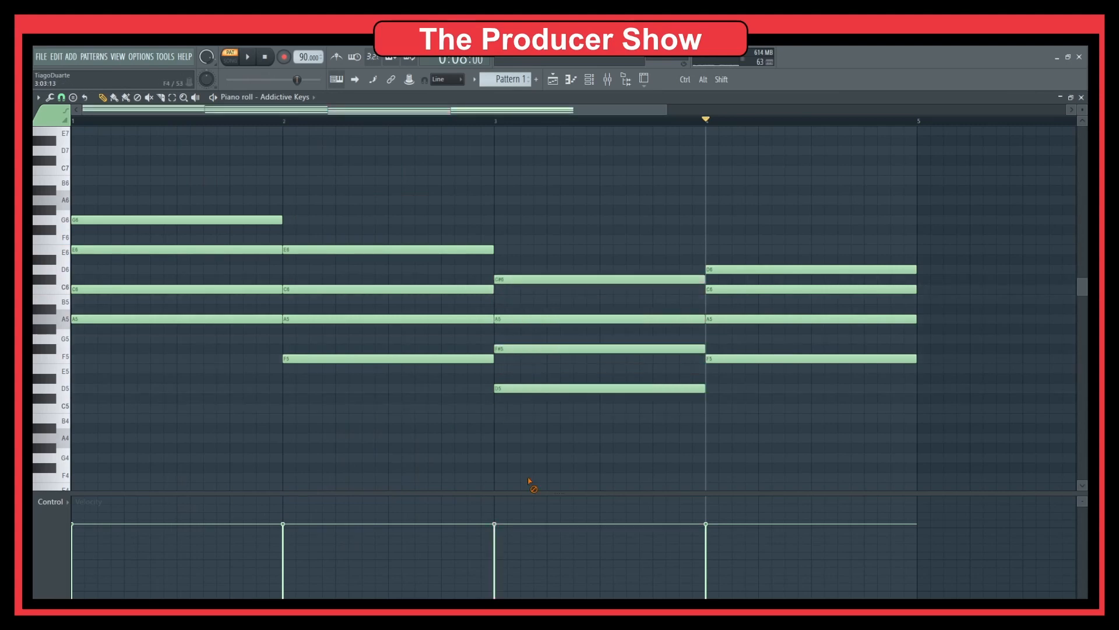
drag(512, 350, 510, 366)
drag(511, 279, 510, 292)
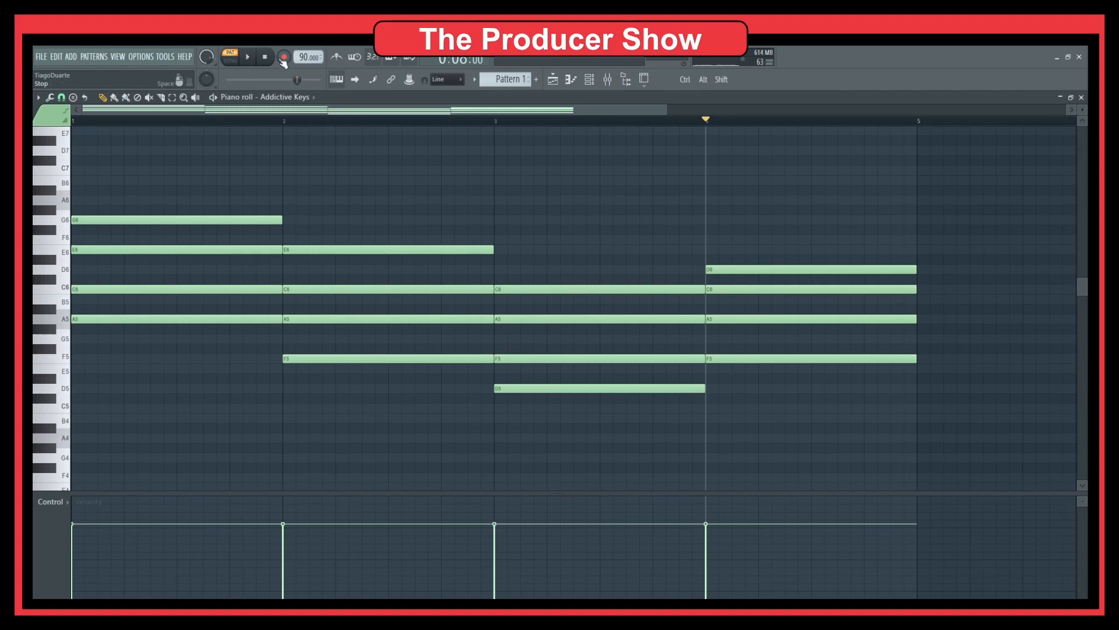
key(space)
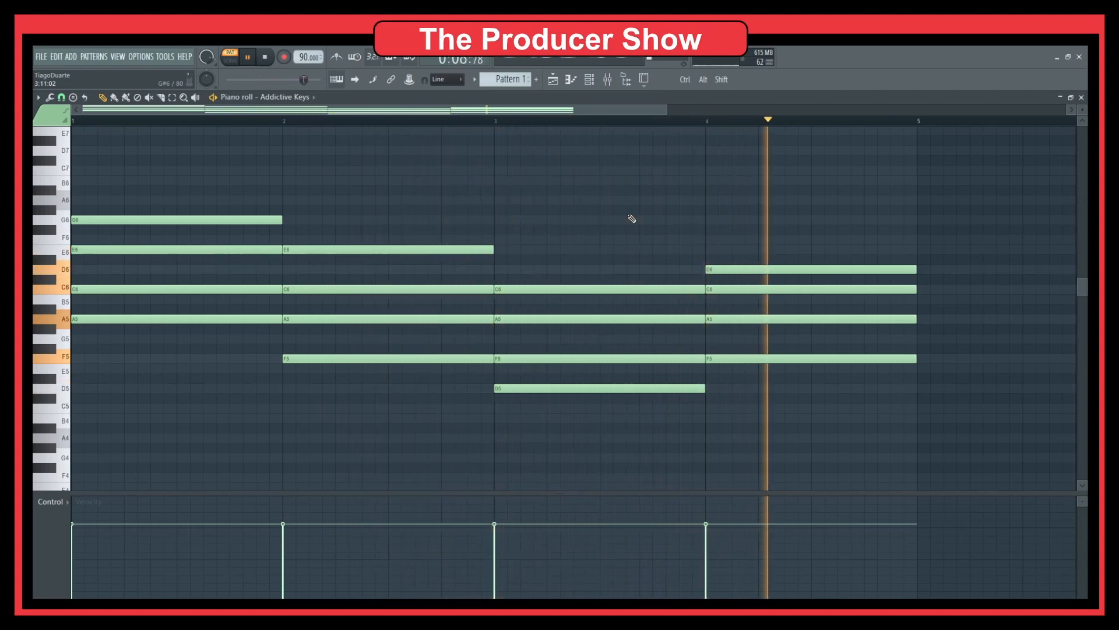
Step: Experiment with bar 4's D6 and F notes, ending with the top F dropped to F5
ctrl+click(763, 269)
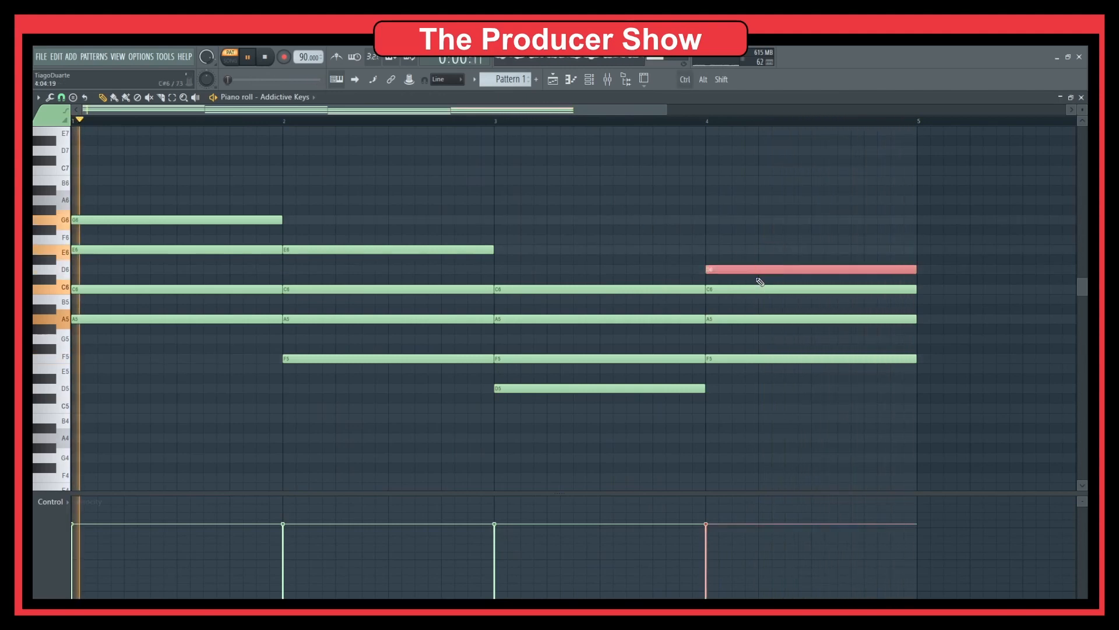
key(ctrl+Down)
key(space)
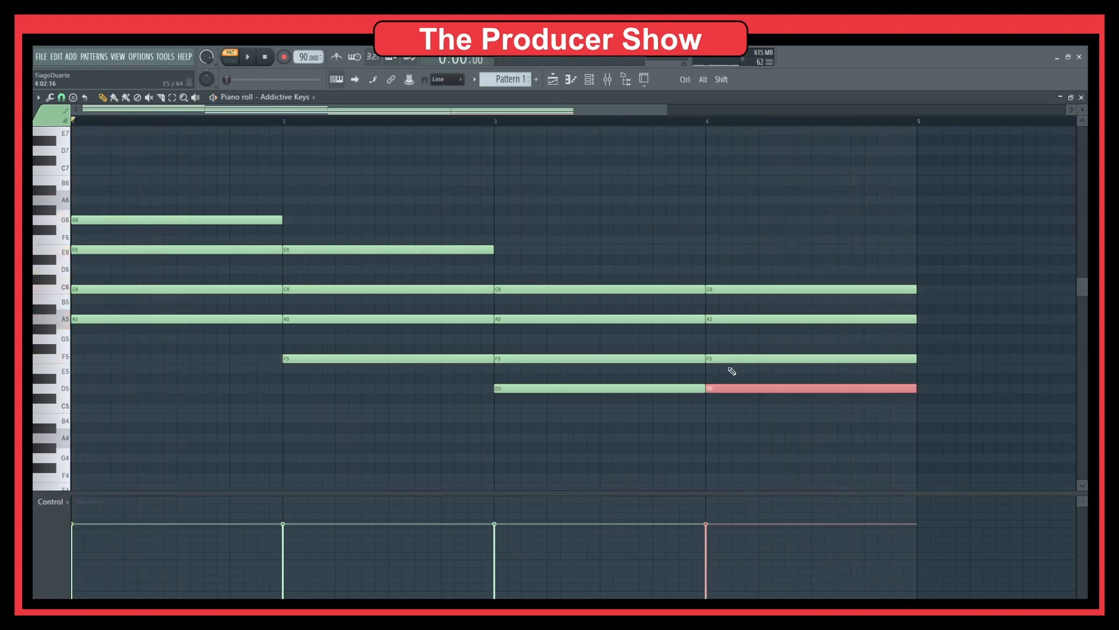
key(ctrl+Up)
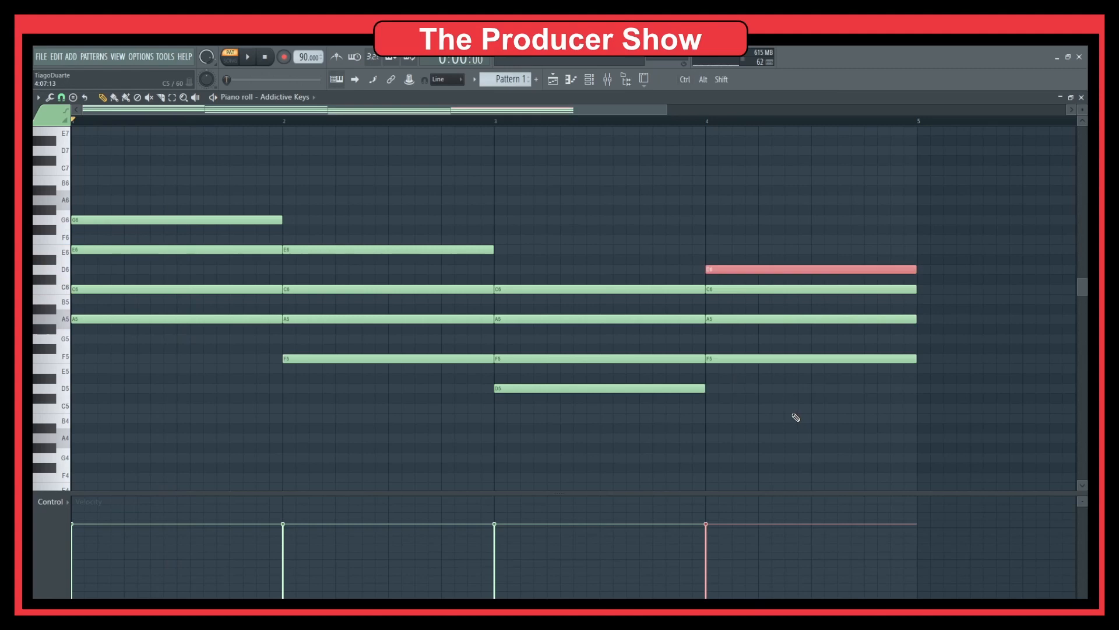
key(ctrl+Up)
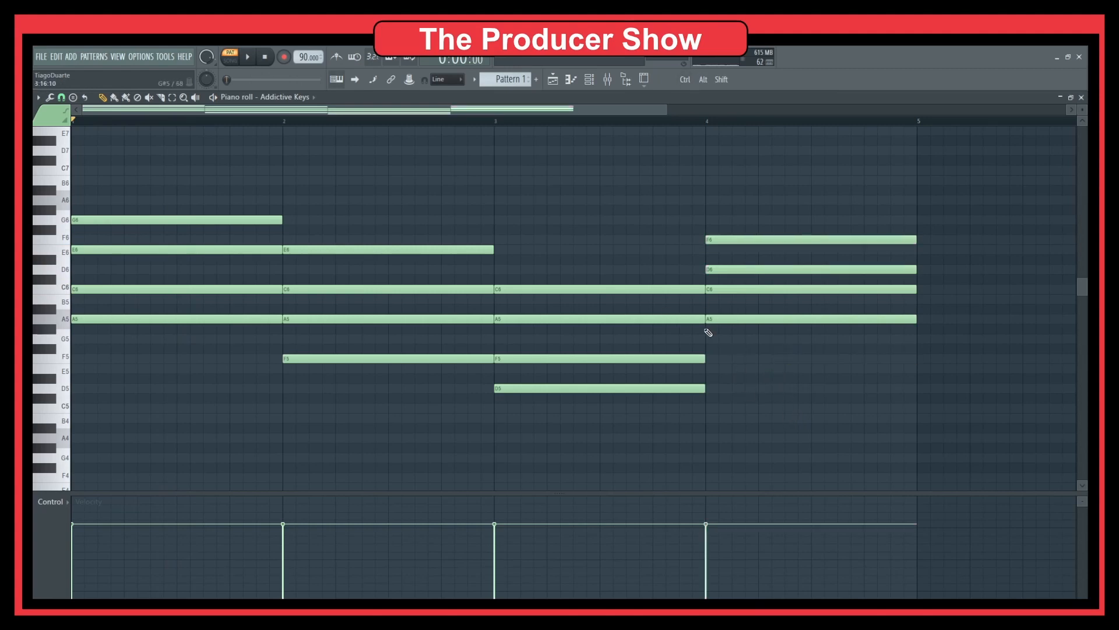
key(space)
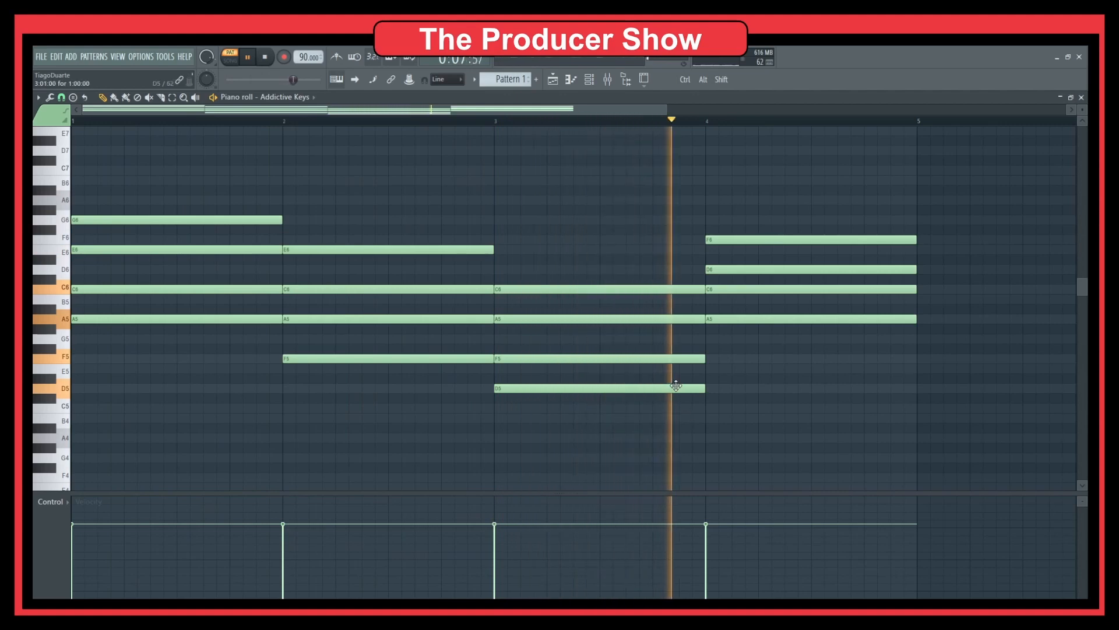
key(space)
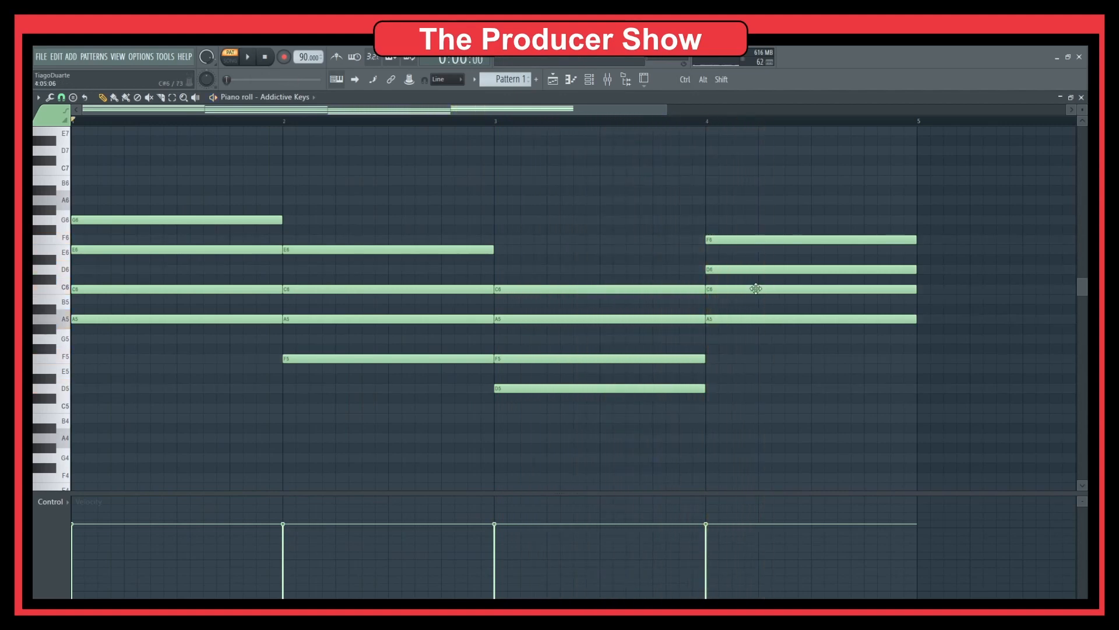
click(736, 239)
key(ctrl+Down)
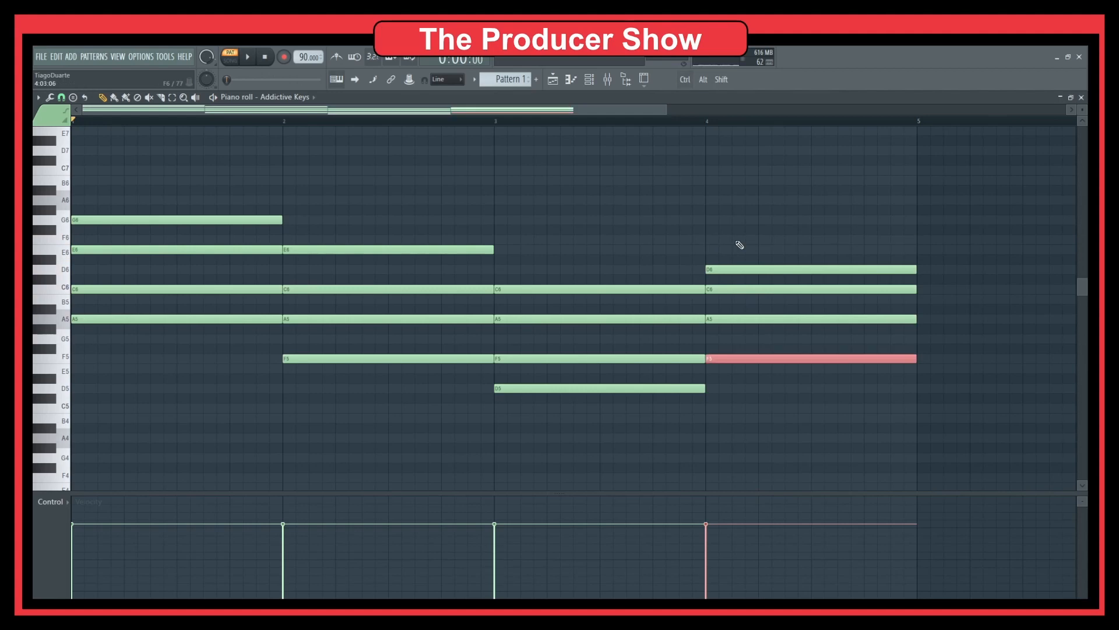
Step: Lower the bar-3 chord two semitones, raise A#5 to B5, and lift C5 to C6
ctrl+drag(580, 272, 527, 440)
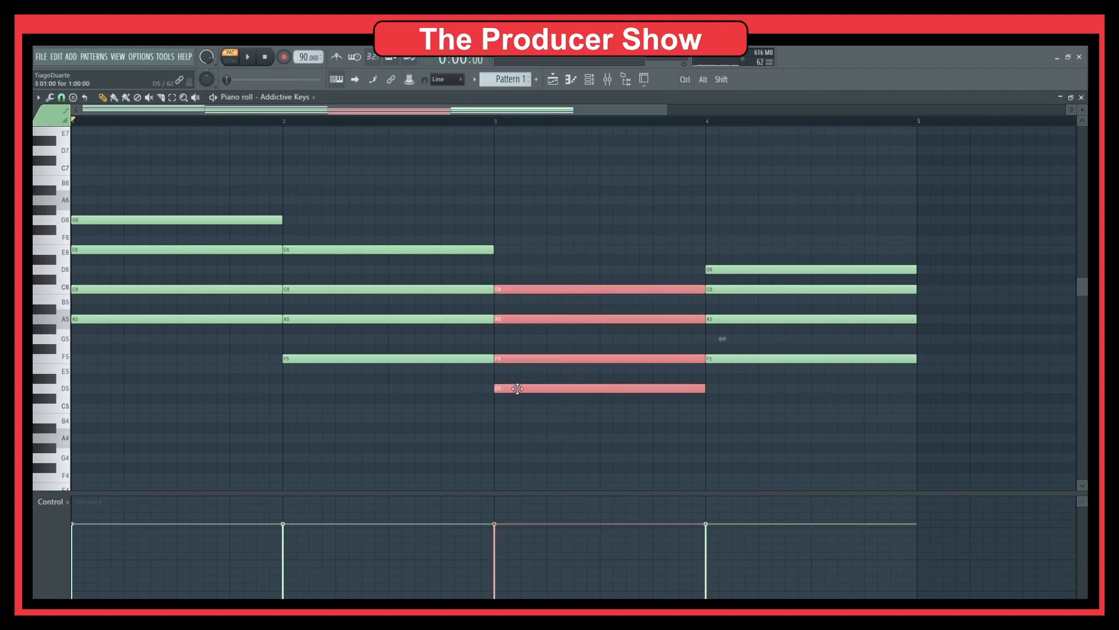
drag(517, 389, 524, 366)
click(528, 381)
drag(521, 303, 518, 294)
key(space)
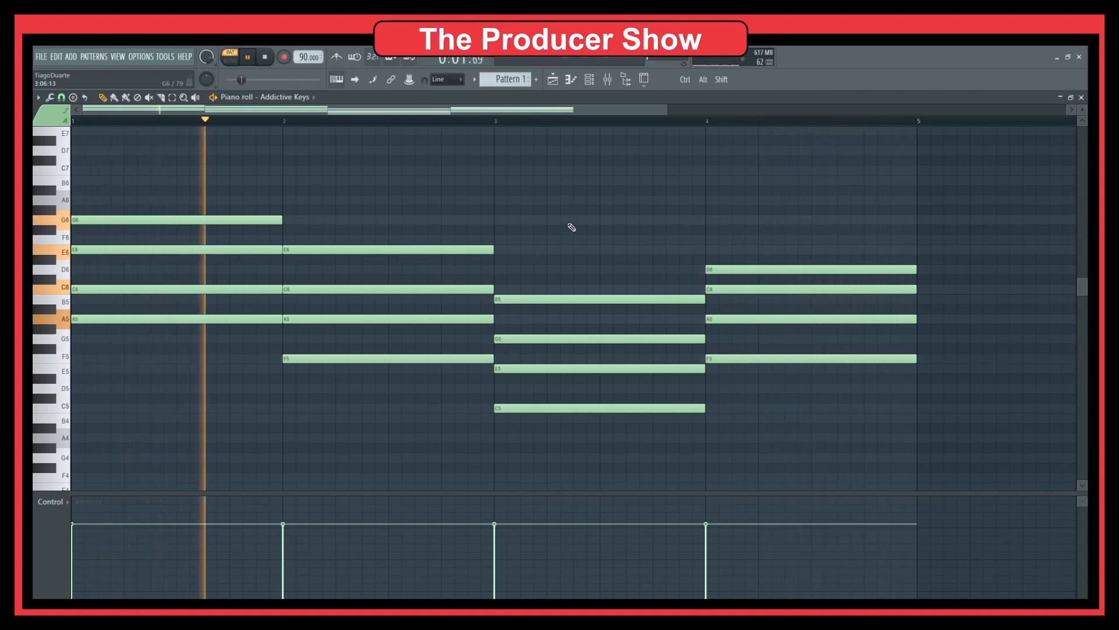
click(577, 408)
key(ctrl+Up)
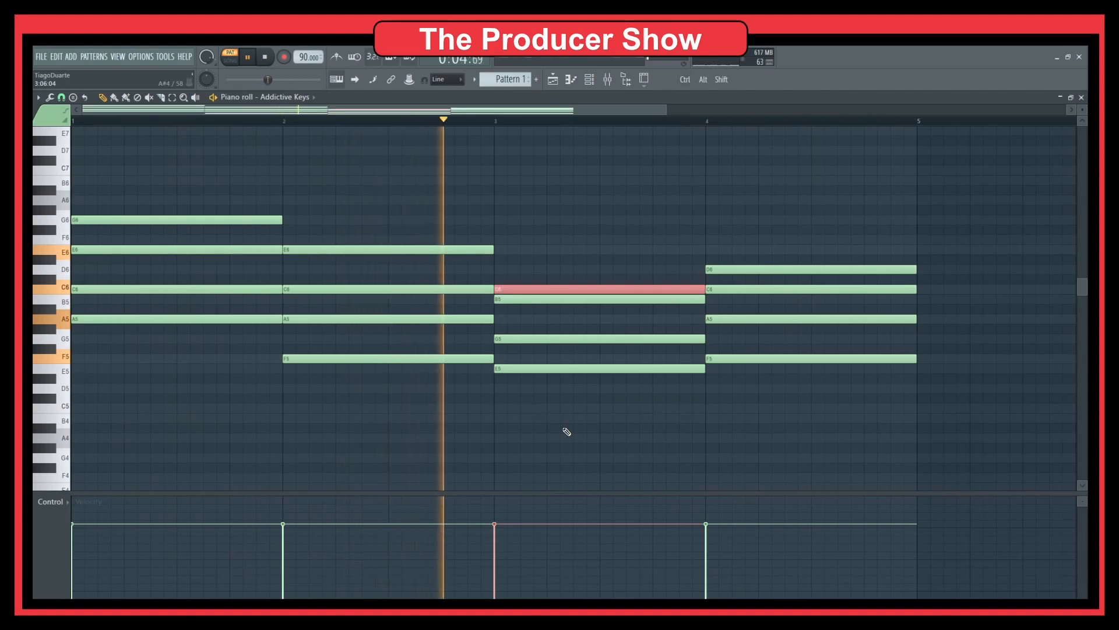
ctrl+click(565, 430)
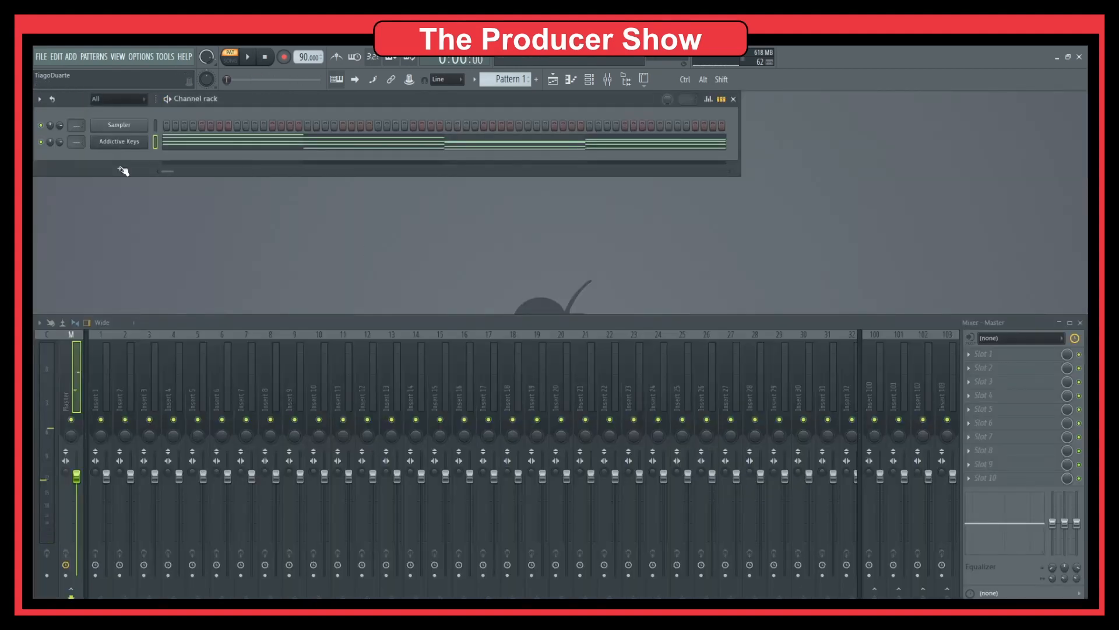
right_click(111, 142)
Step: Swap the Addictive Keys channel's instrument for Sawer from the Synth classic category
mouse_move(181, 227)
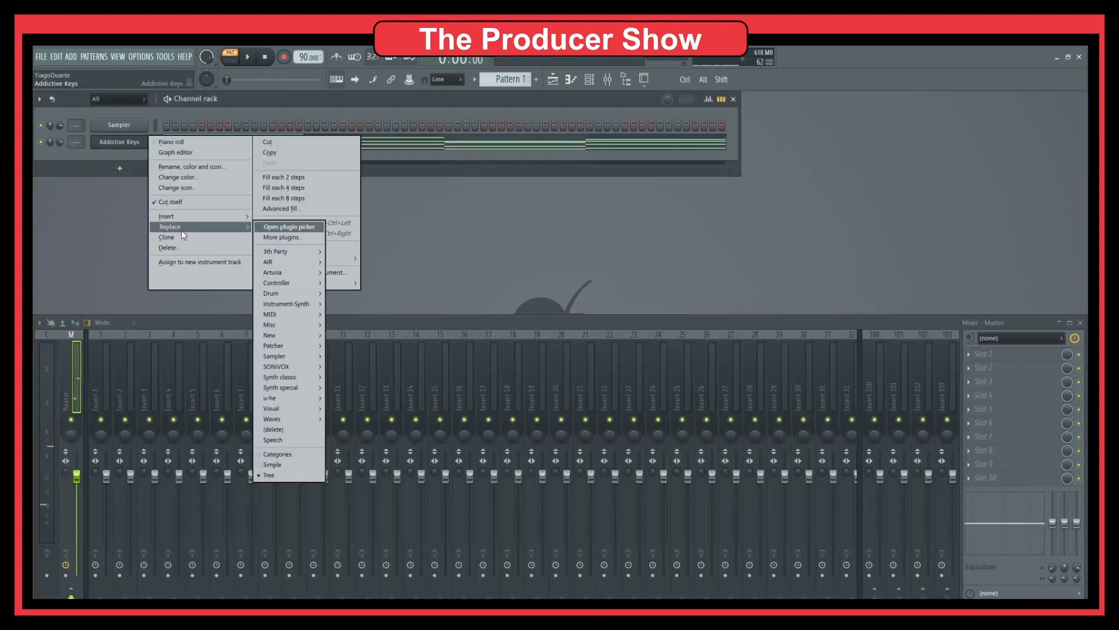
mouse_move(300, 334)
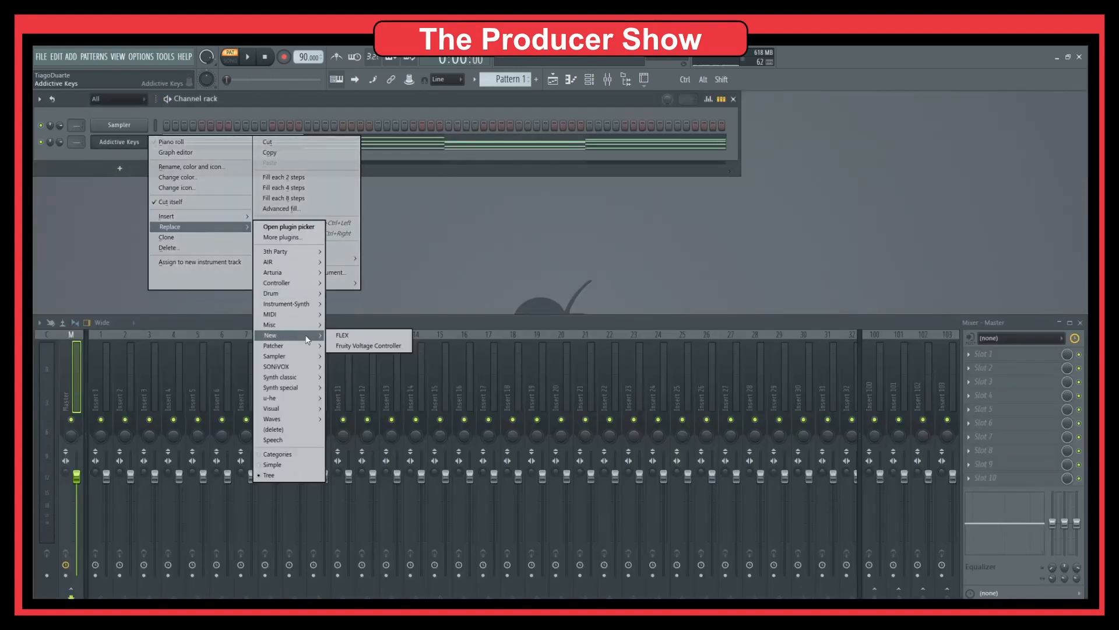
mouse_move(301, 355)
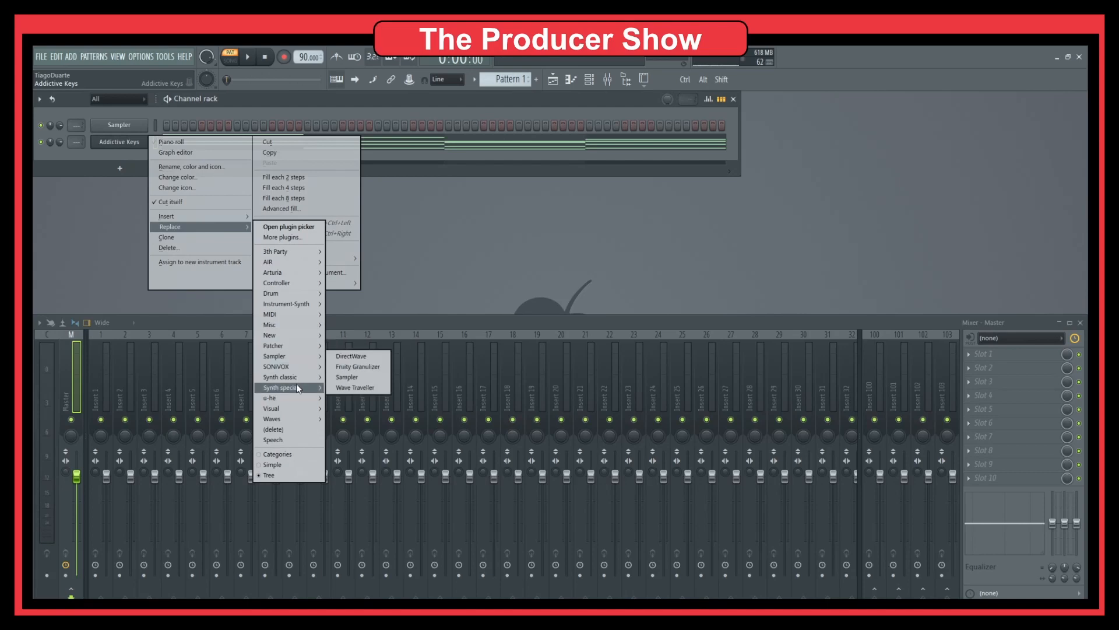
mouse_move(296, 402)
mouse_move(298, 381)
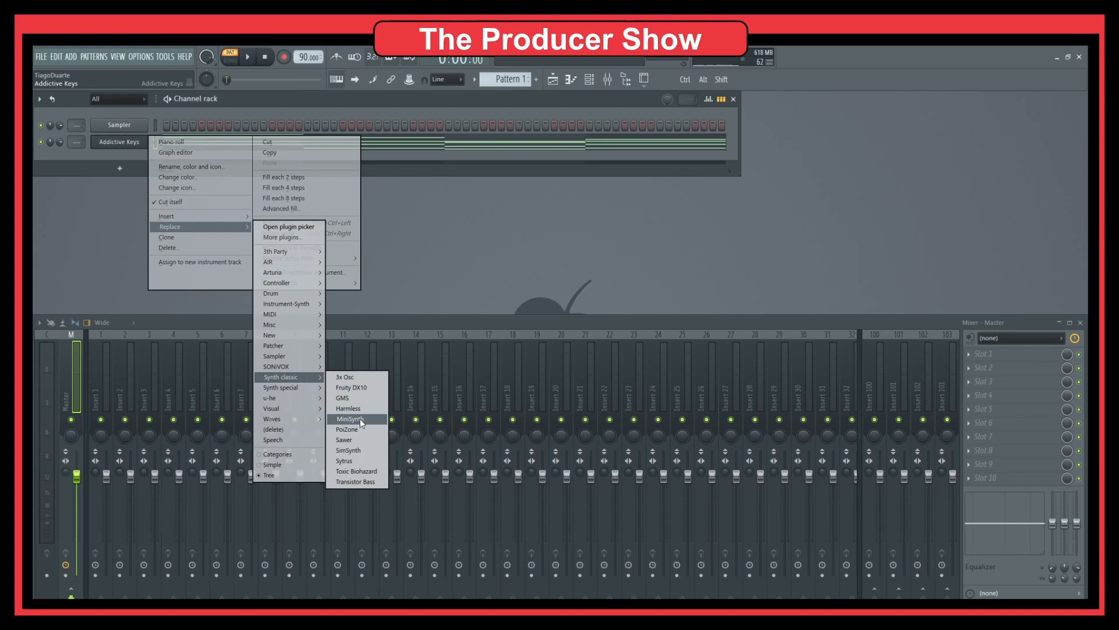
click(356, 440)
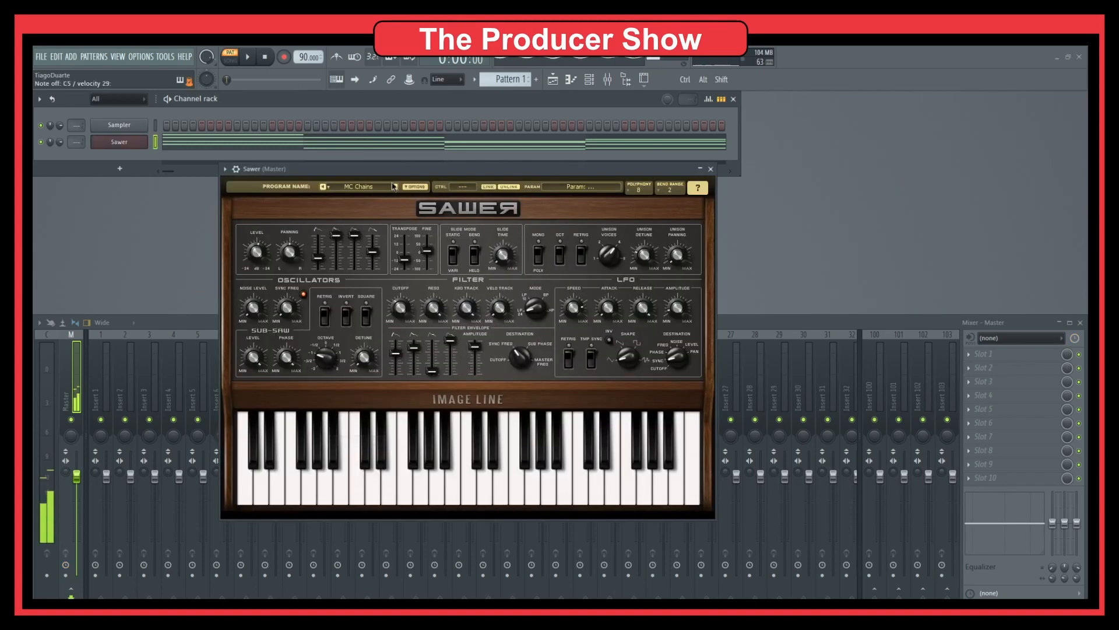
Step: Audition the Sawer presets MC Cracked through MC Vampire in the preset library
click(369, 186)
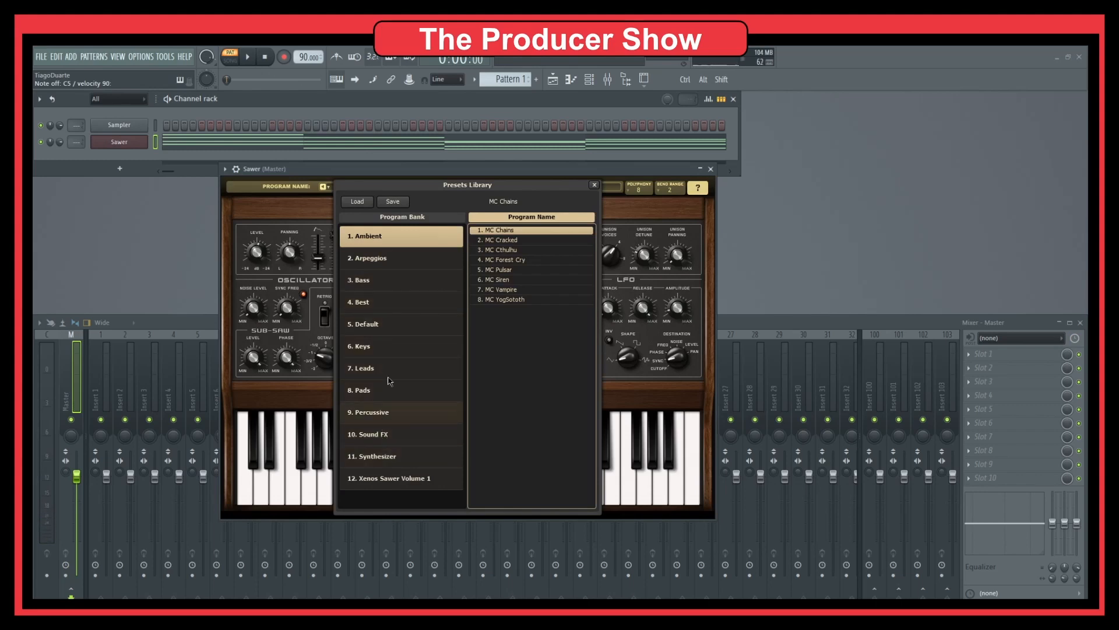
click(513, 240)
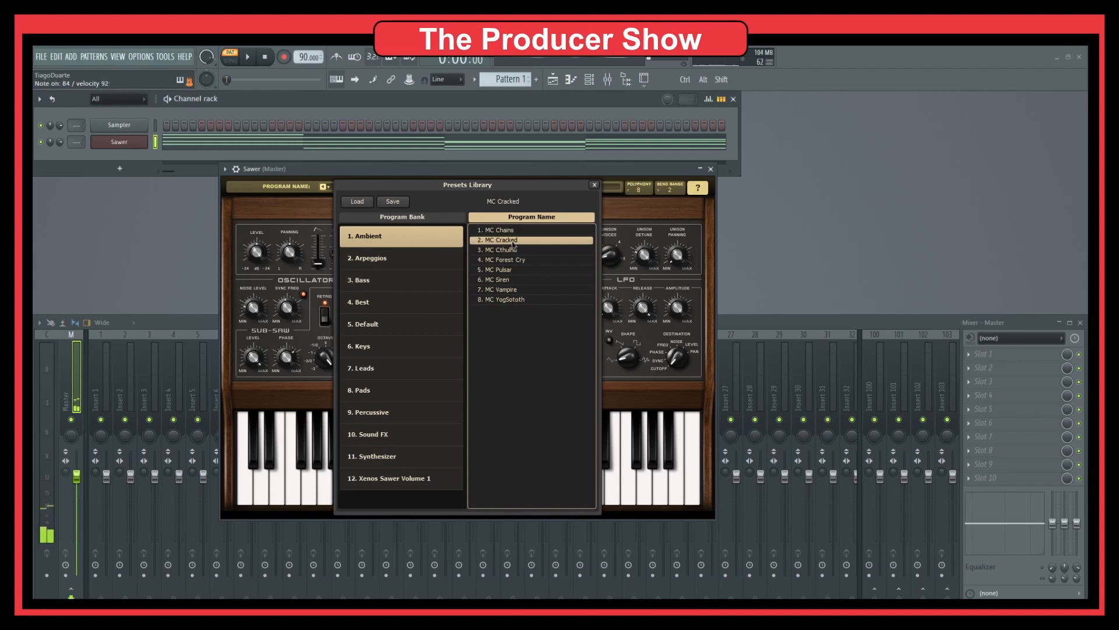
click(511, 249)
click(508, 259)
click(507, 270)
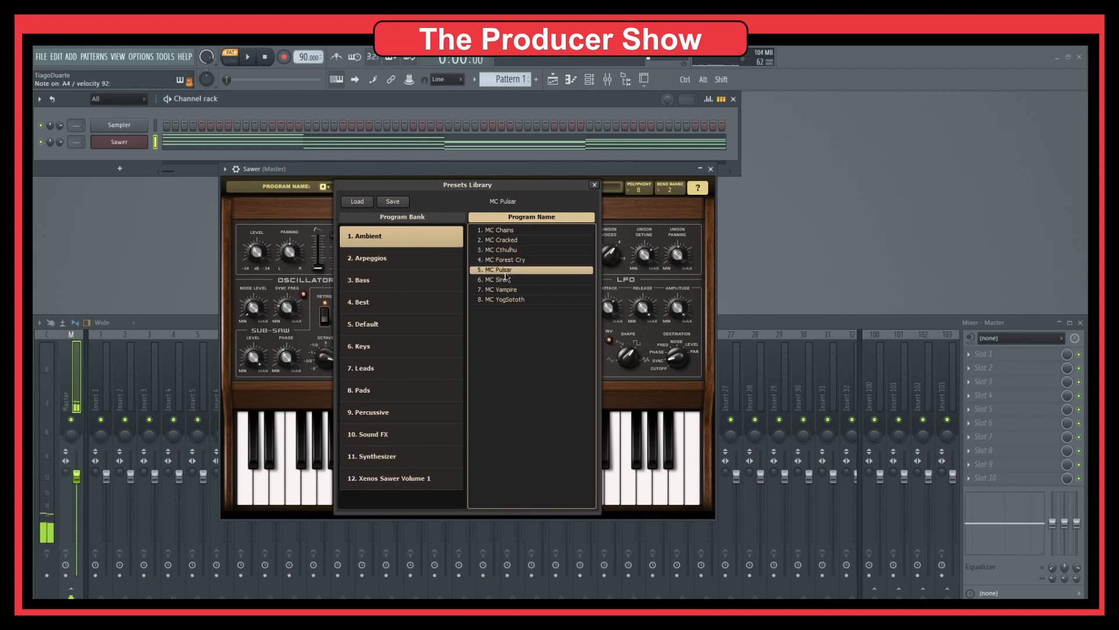
click(505, 289)
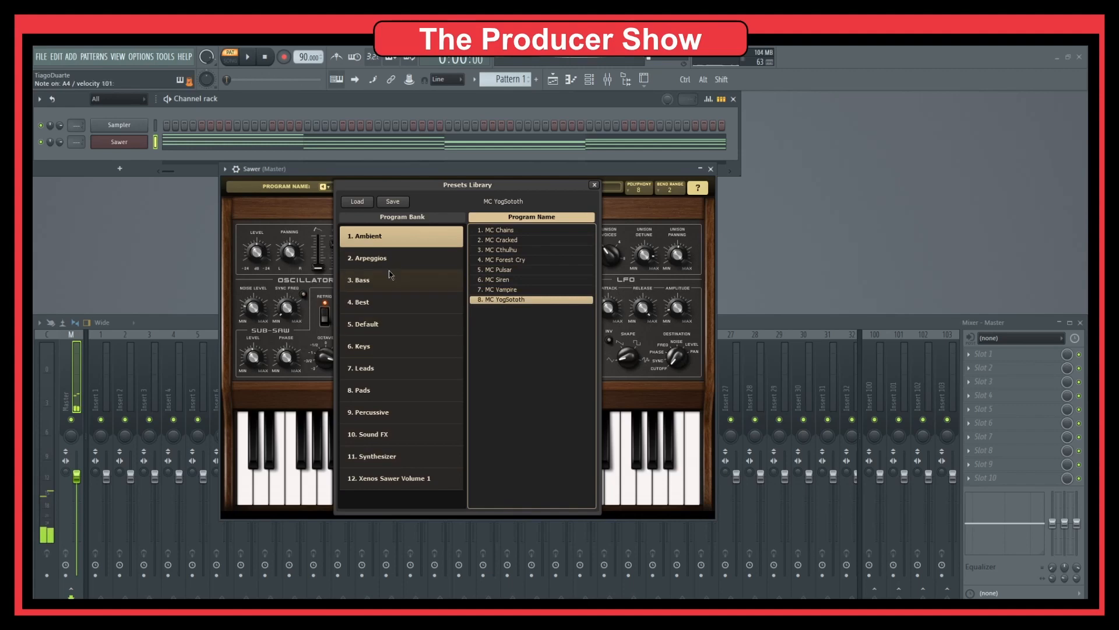
Step: Choose the FG Angry Analog preset from the Best bank
click(386, 302)
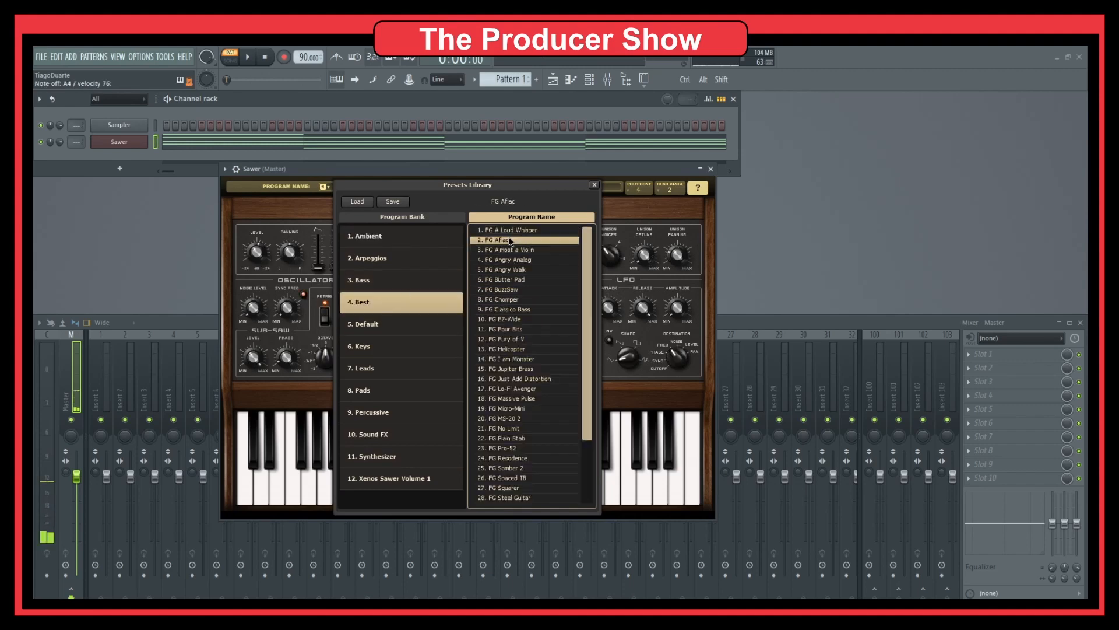
click(510, 249)
click(509, 260)
click(507, 269)
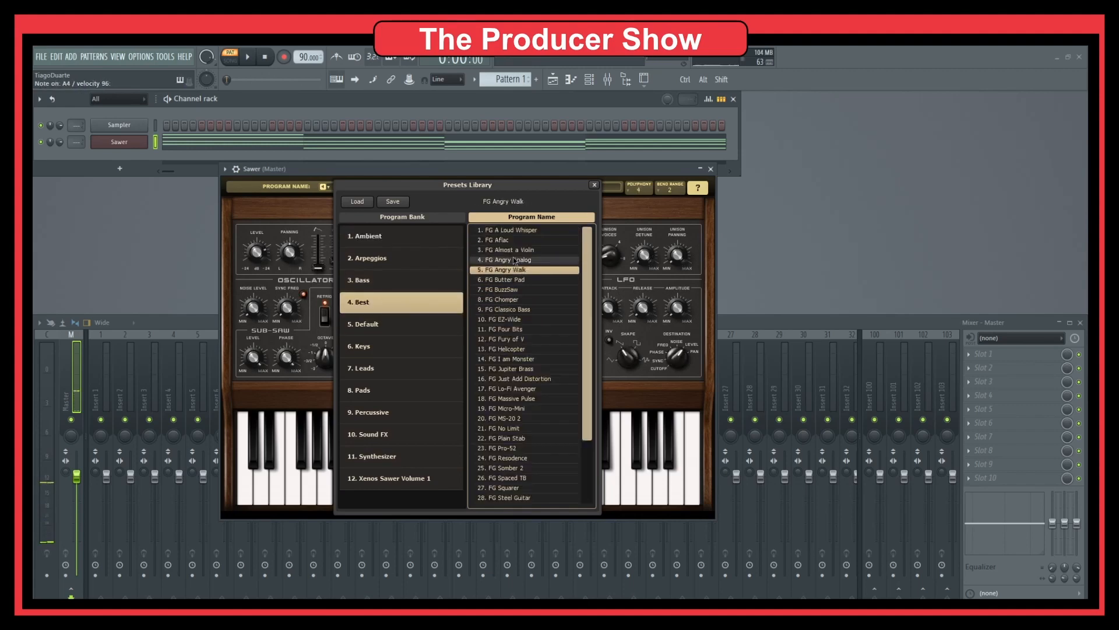
click(515, 261)
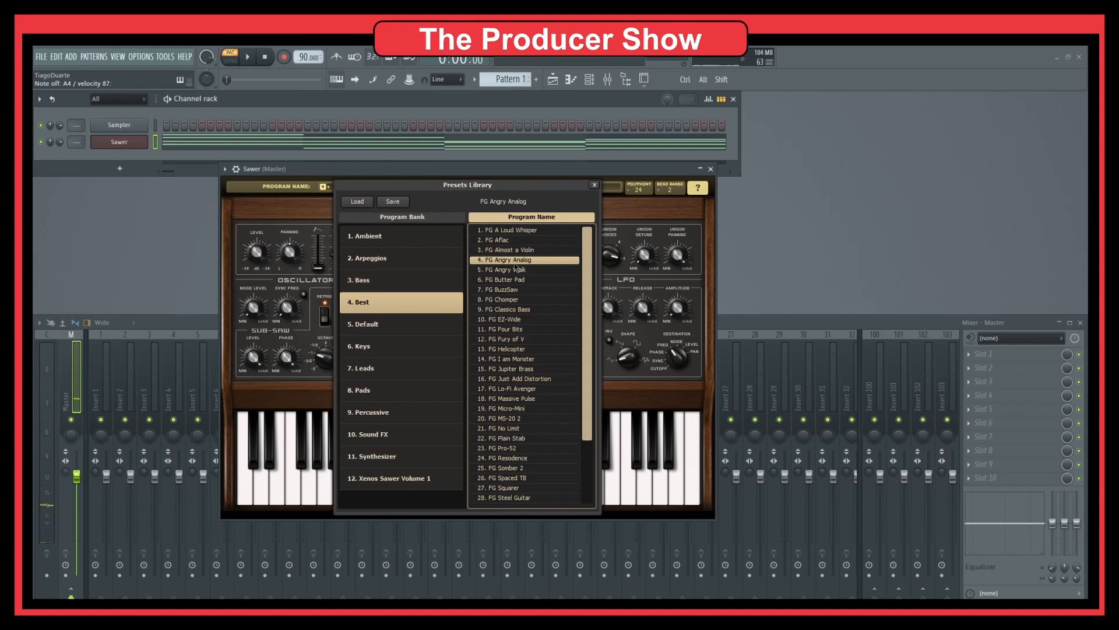
Step: Audition the new sound and shift all chord notes down one octave
click(342, 97)
key(space)
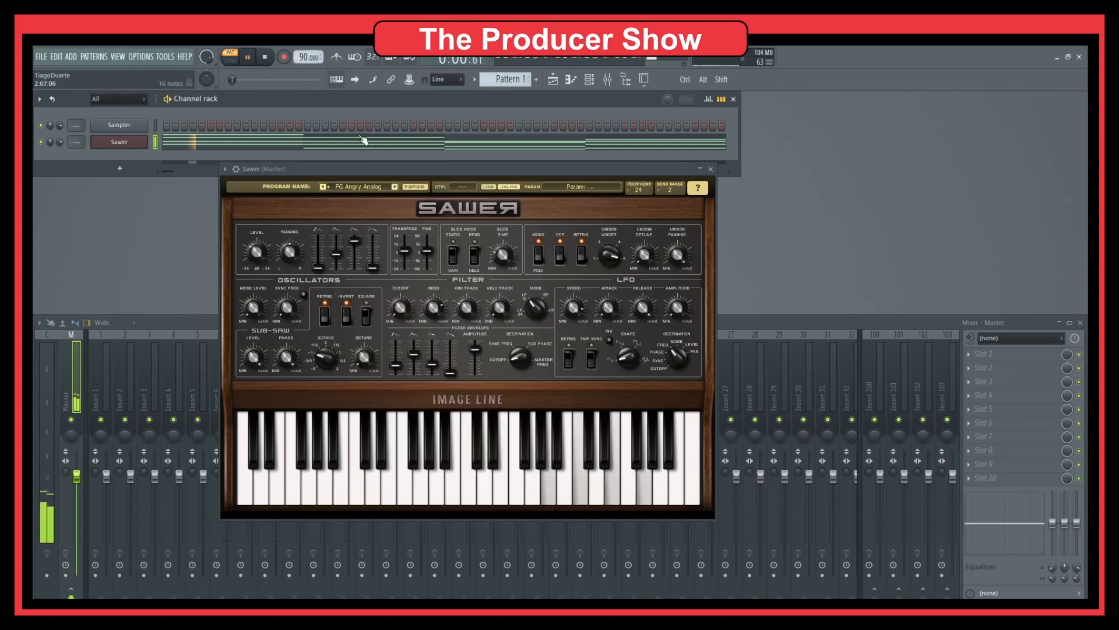
key(space)
click(383, 140)
key(ctrl+Down)
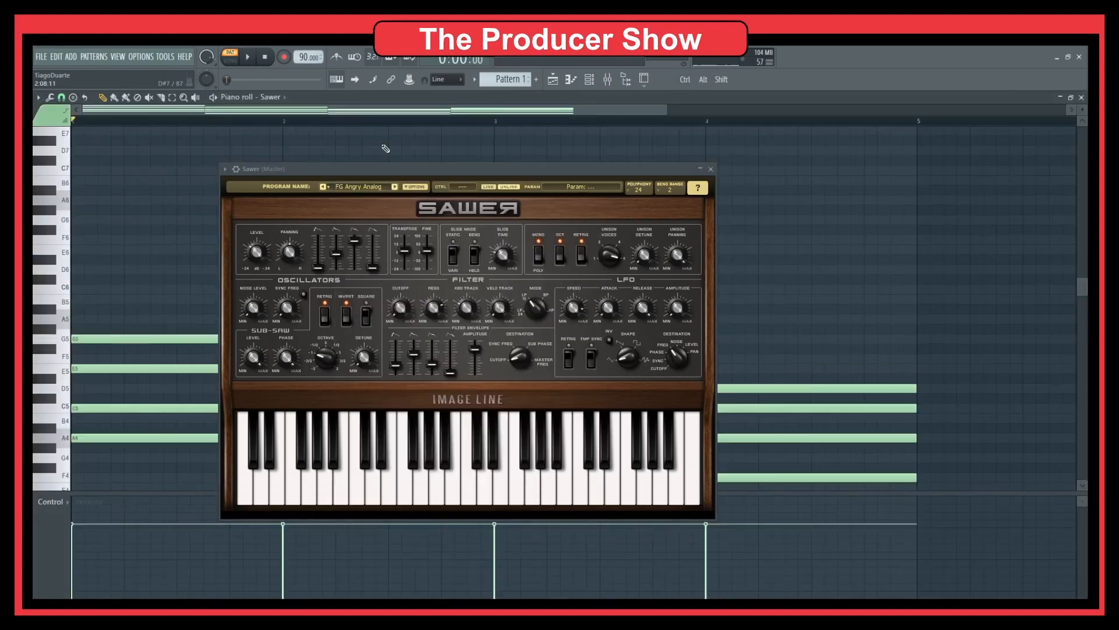
Step: Move the chords back up an octave, load Sawer's Default preset, and close the plugin and piano roll windows
key(space)
key(ctrl+Up)
click(362, 187)
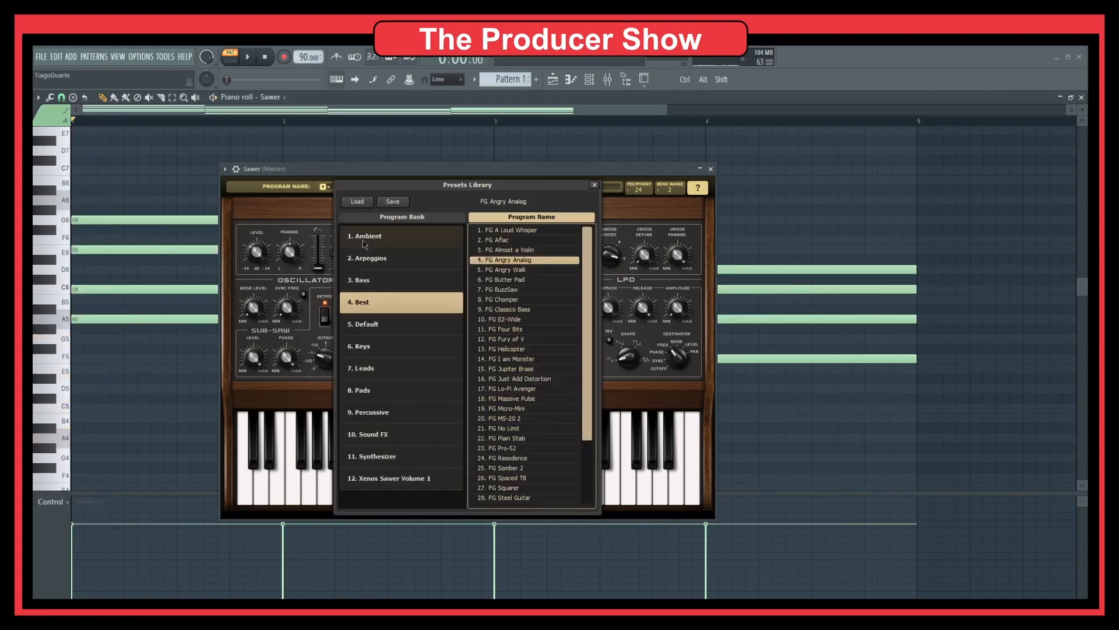
click(390, 325)
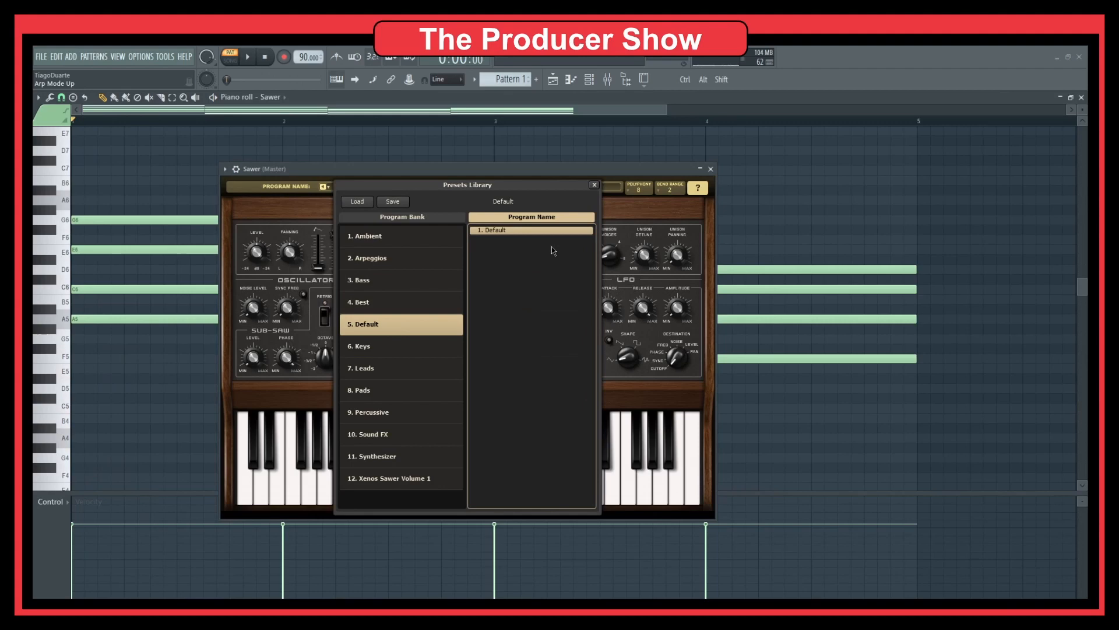
double_click(499, 231)
key(space)
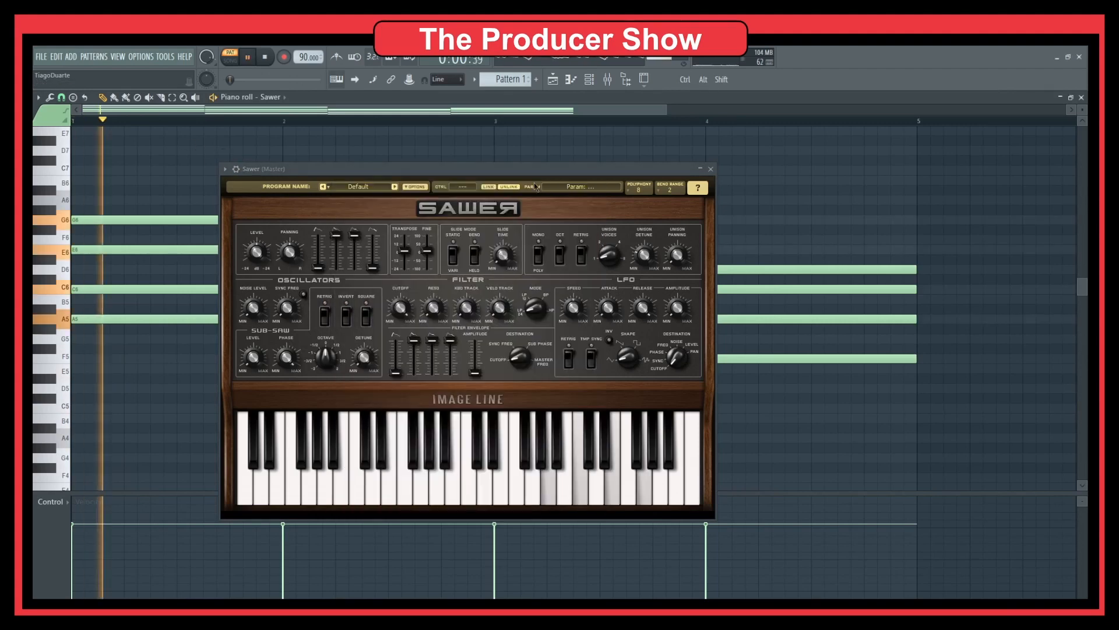
click(711, 168)
click(1082, 98)
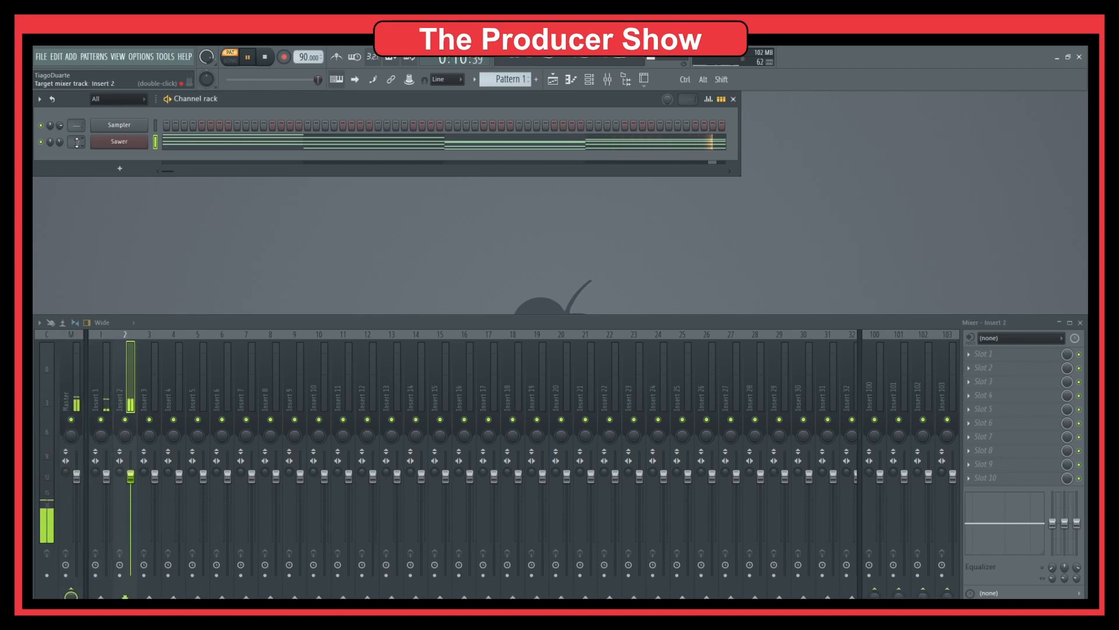
Step: Load Fruity Parametric EQ 2 into Insert 2's first effect slot
click(996, 356)
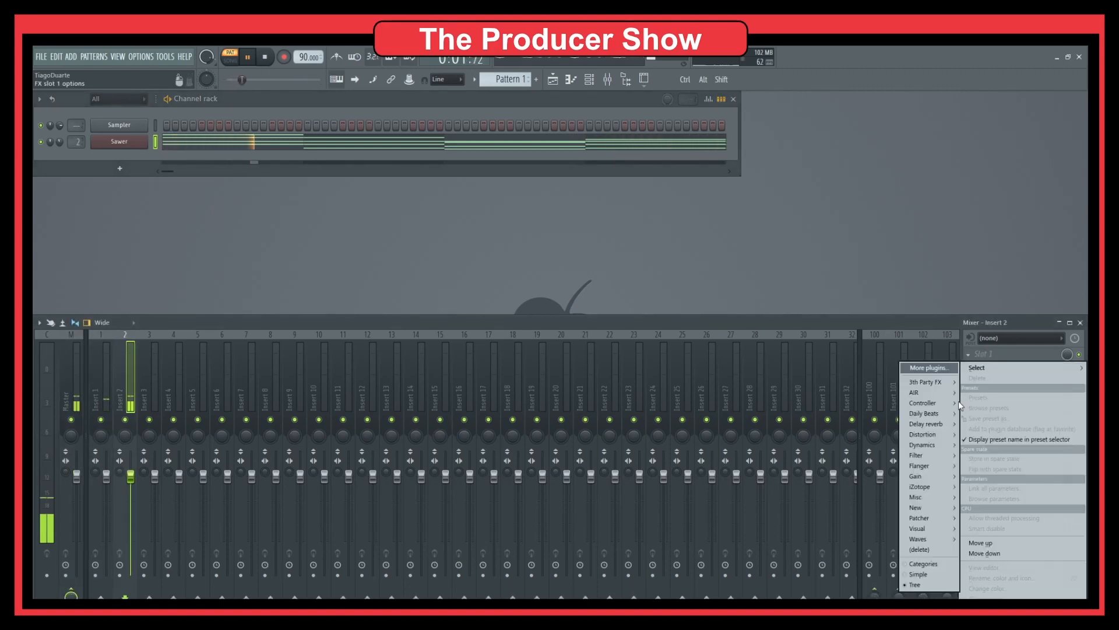
mouse_move(934, 446)
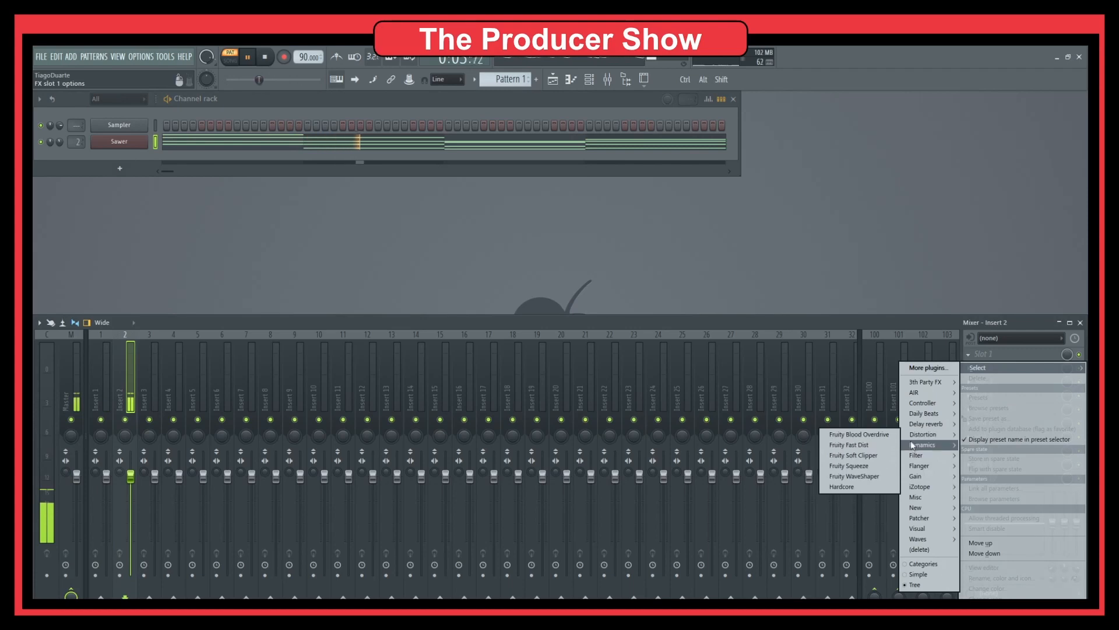
mouse_move(924, 455)
click(869, 488)
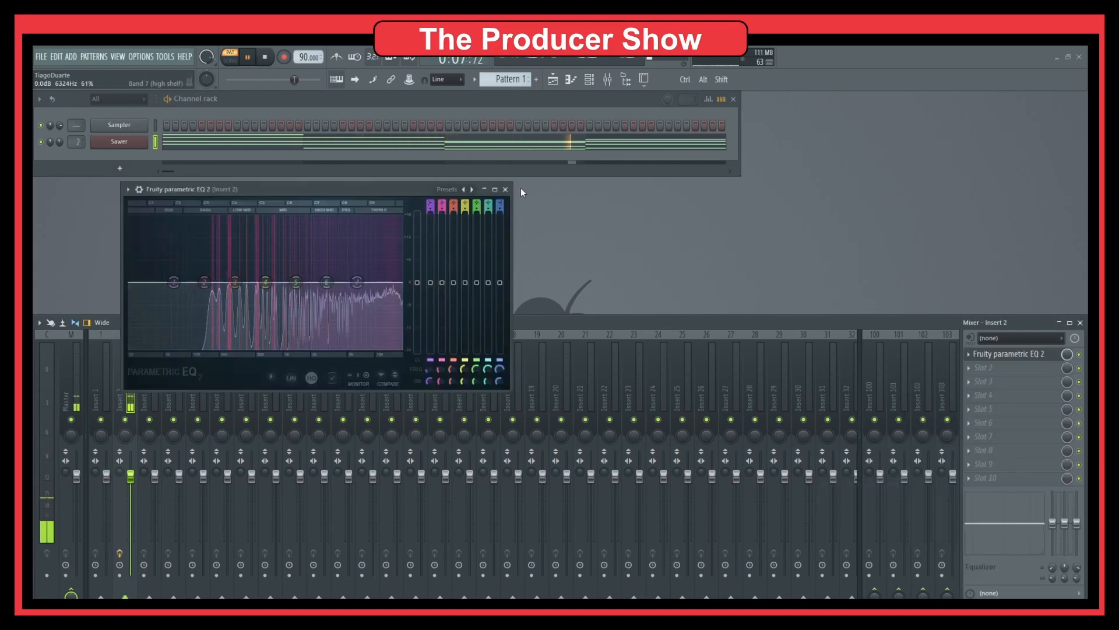
drag(500, 206, 500, 251)
drag(361, 288, 324, 274)
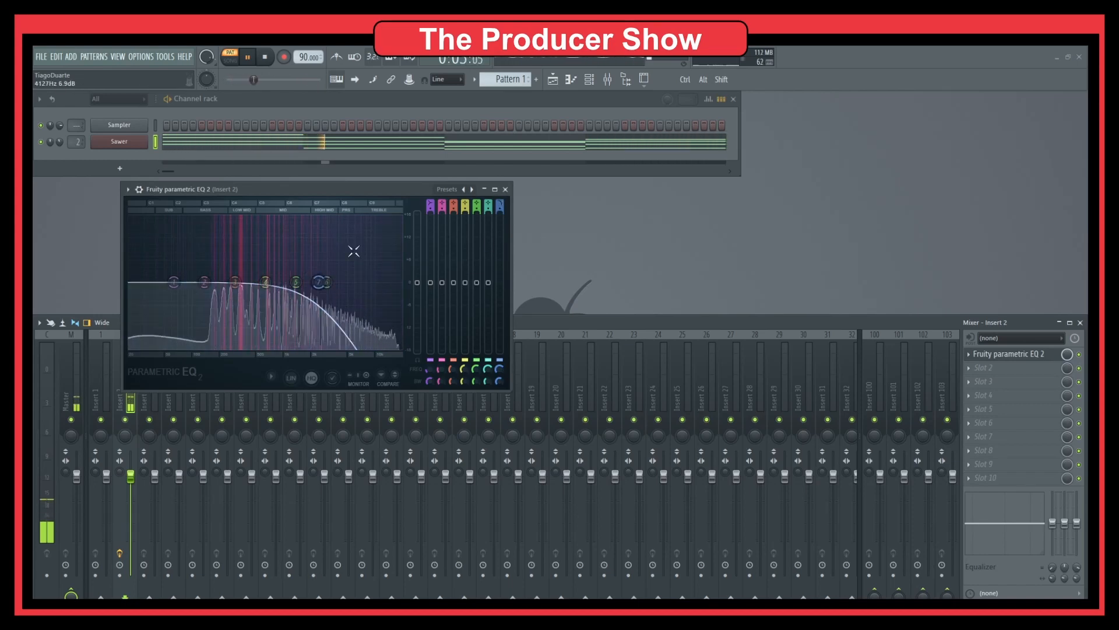
click(506, 190)
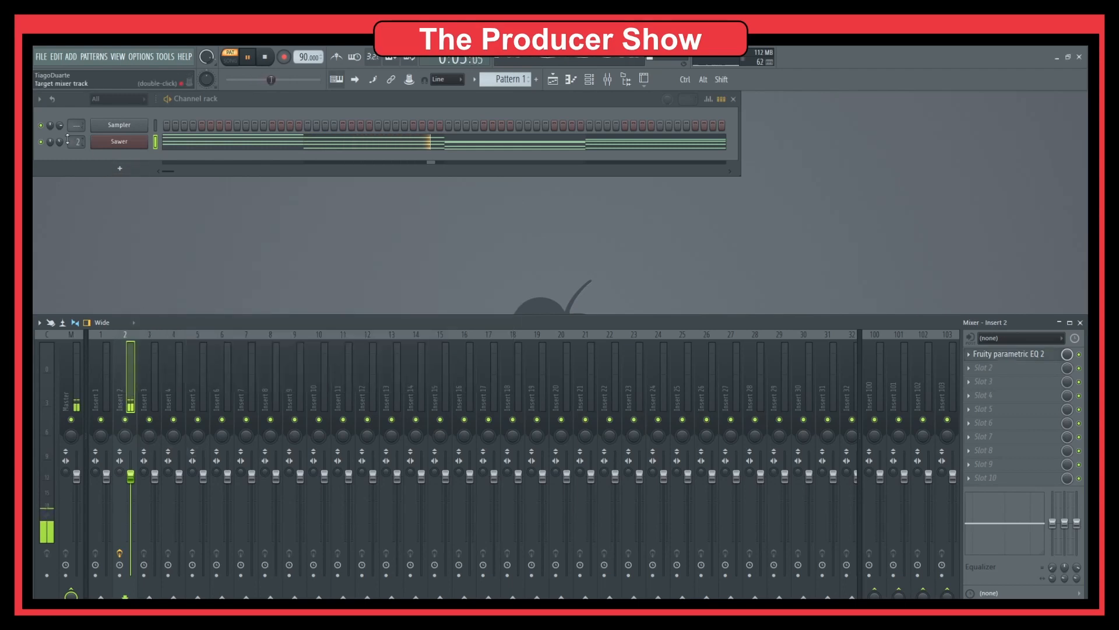
drag(60, 142, 60, 134)
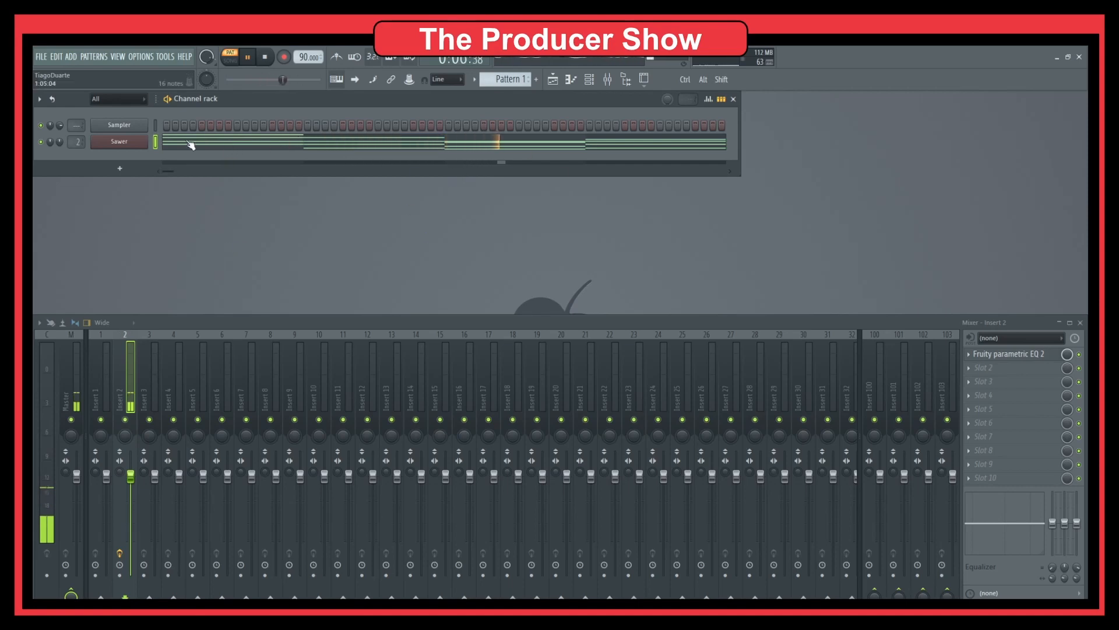
Step: Stop playback and bring up the Channel rack's + plugin menu
key(space)
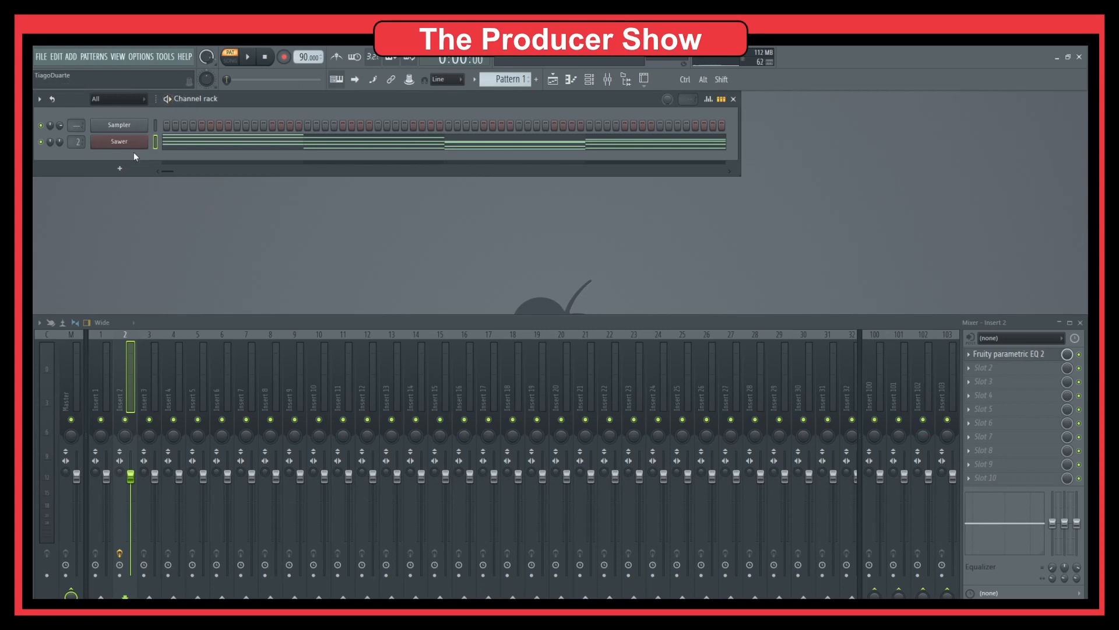
click(121, 169)
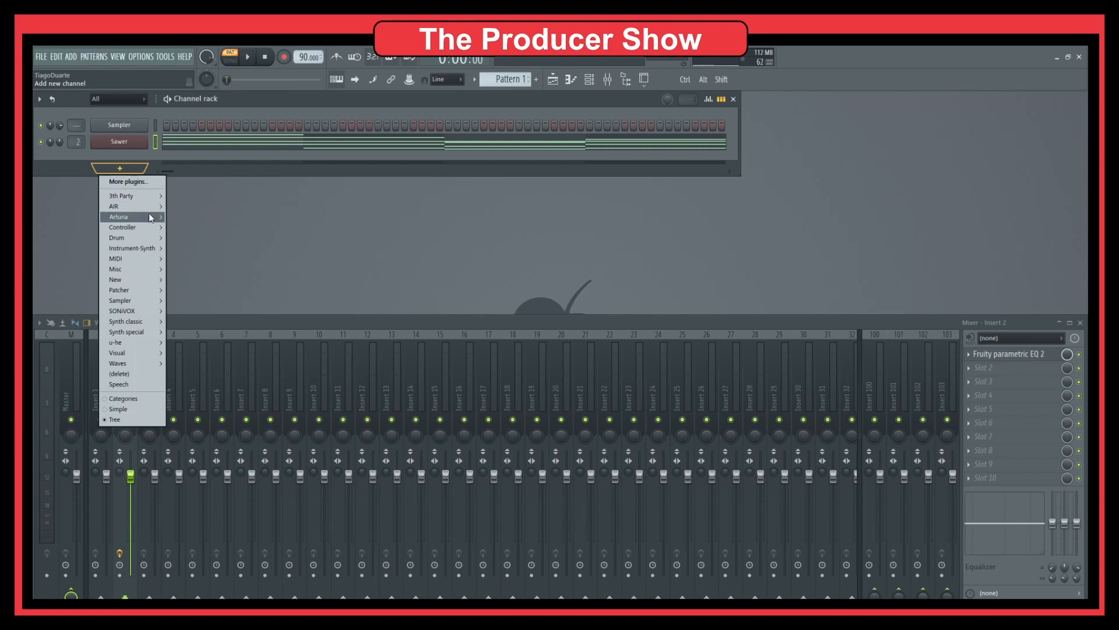
Step: Add an FPC drum channel and load its HQ Jazz Kit preset
mouse_move(140, 239)
click(214, 271)
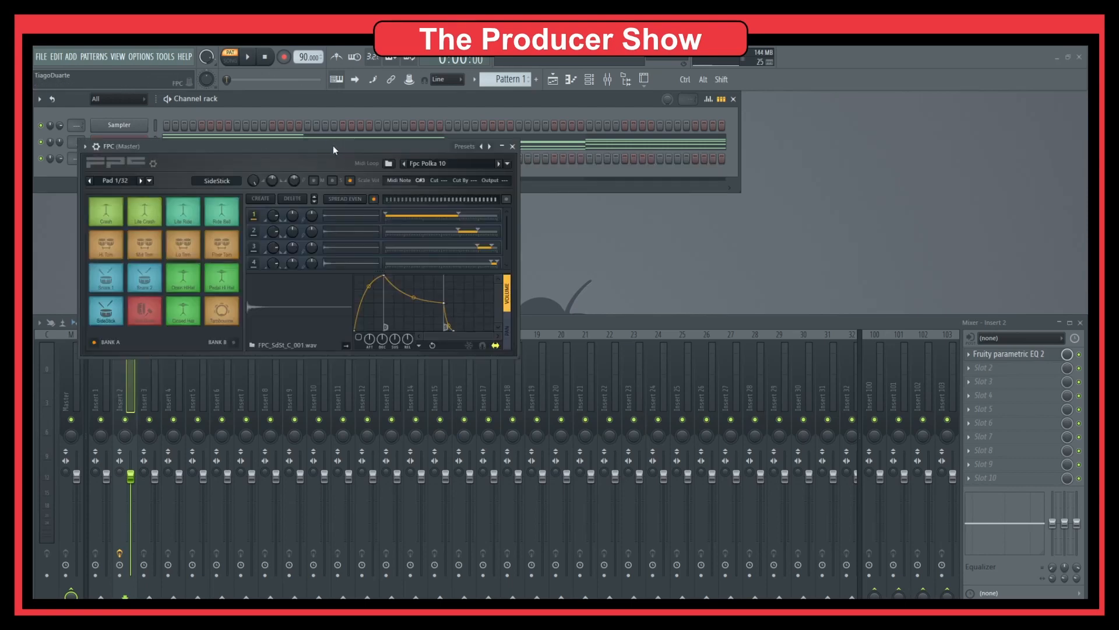
drag(333, 145, 387, 147)
click(540, 148)
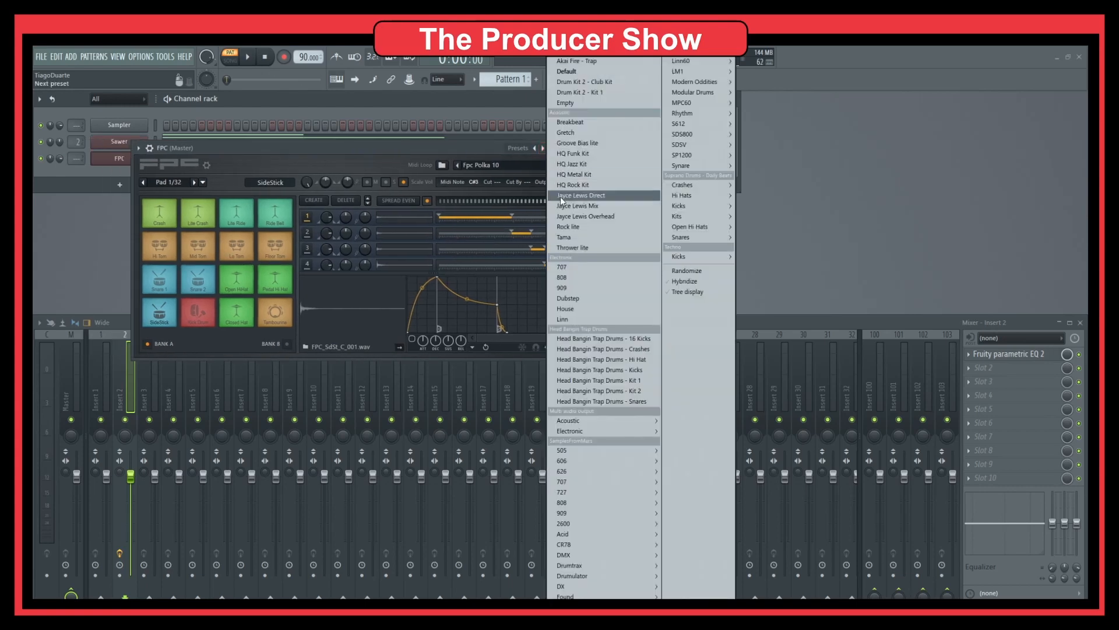
click(578, 165)
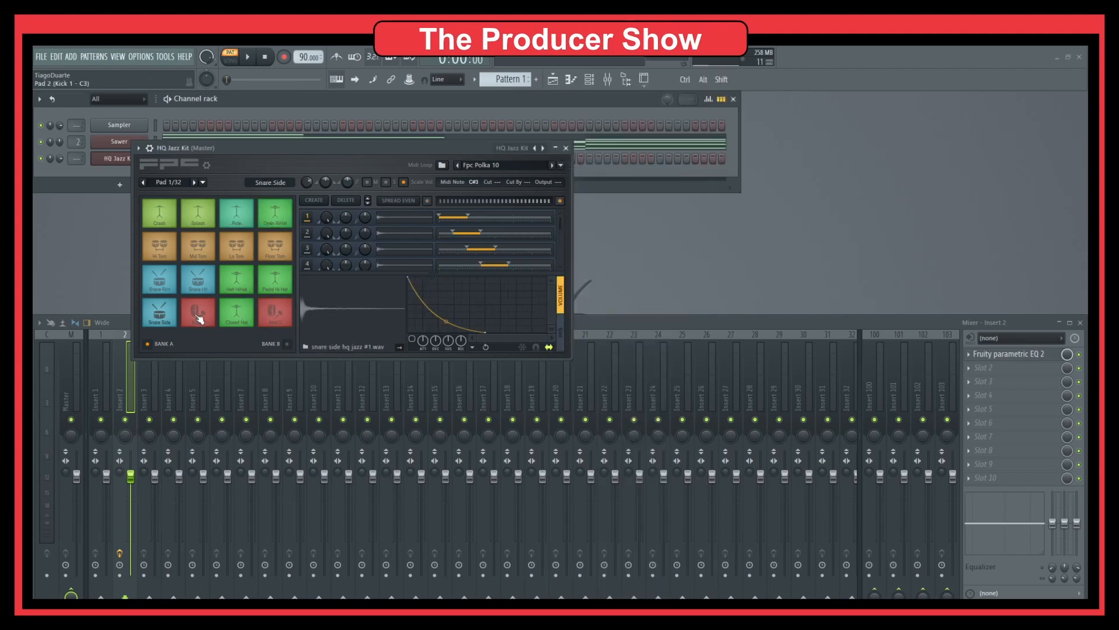
Step: Audition the kit's snares, kicks, hi-hats, toms, ride, splash and crash pads, then close FPC
click(165, 311)
click(165, 312)
click(208, 309)
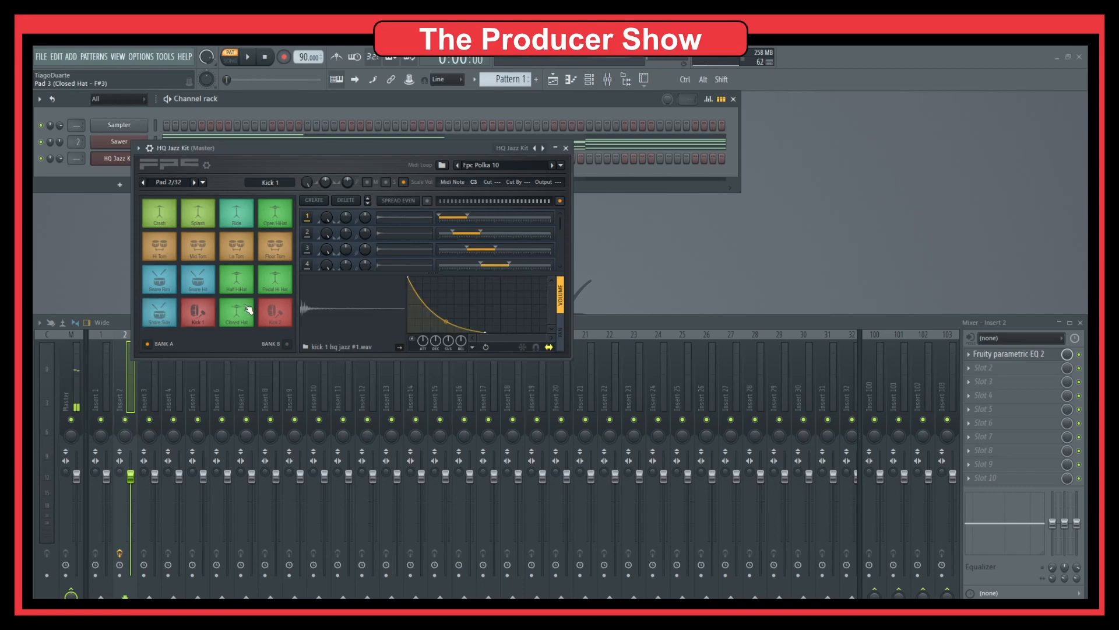
click(243, 310)
click(278, 309)
click(271, 285)
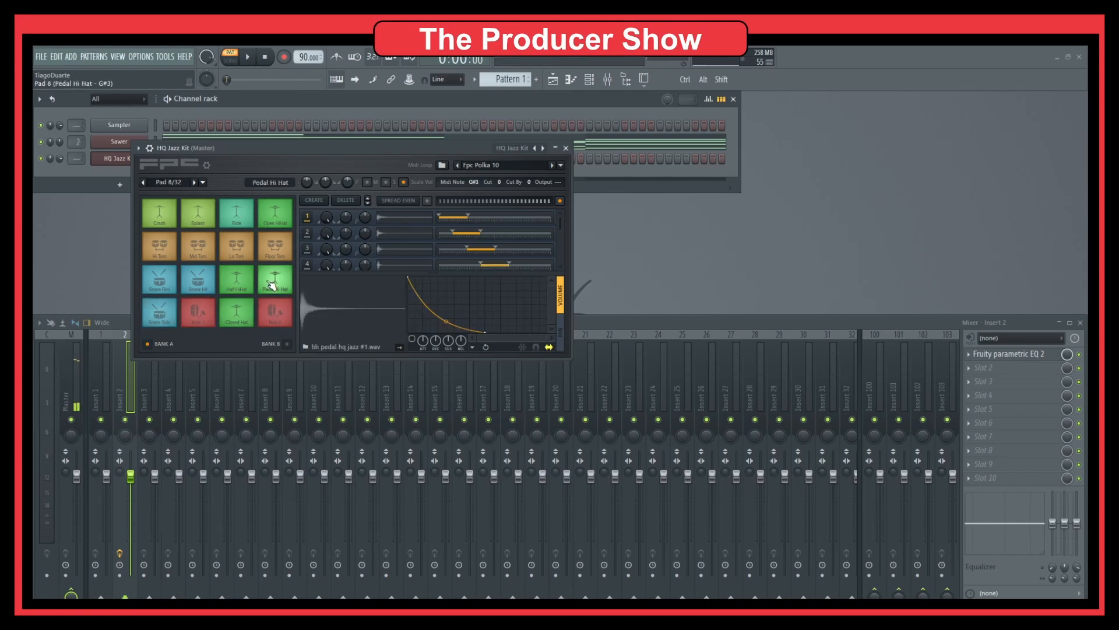
click(236, 280)
click(195, 280)
click(161, 249)
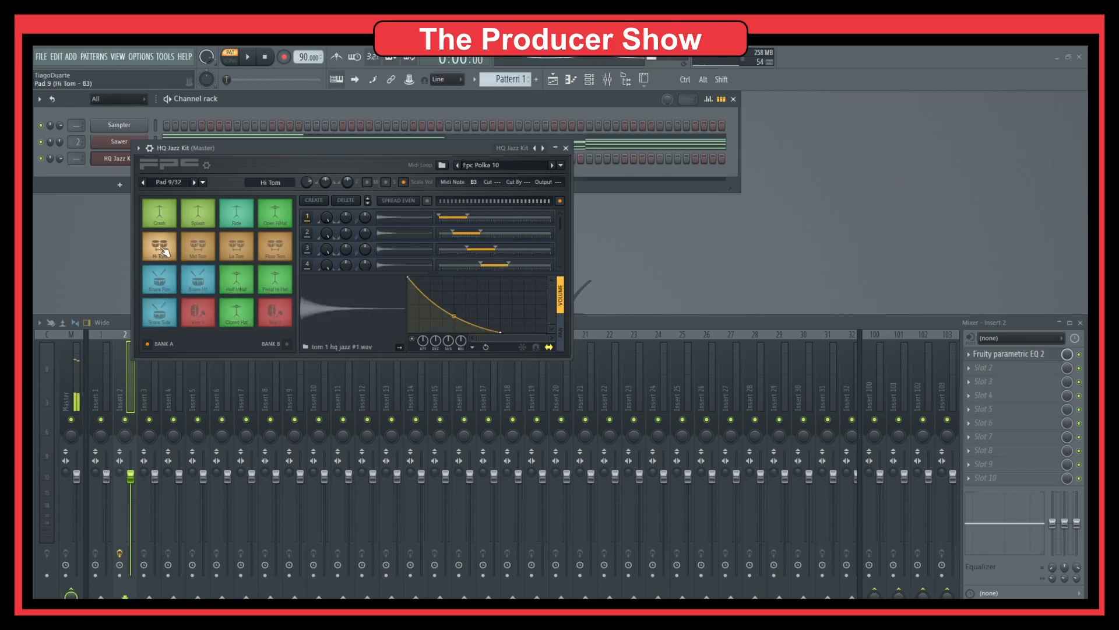
click(197, 246)
click(236, 246)
click(275, 246)
click(275, 213)
click(236, 213)
click(207, 217)
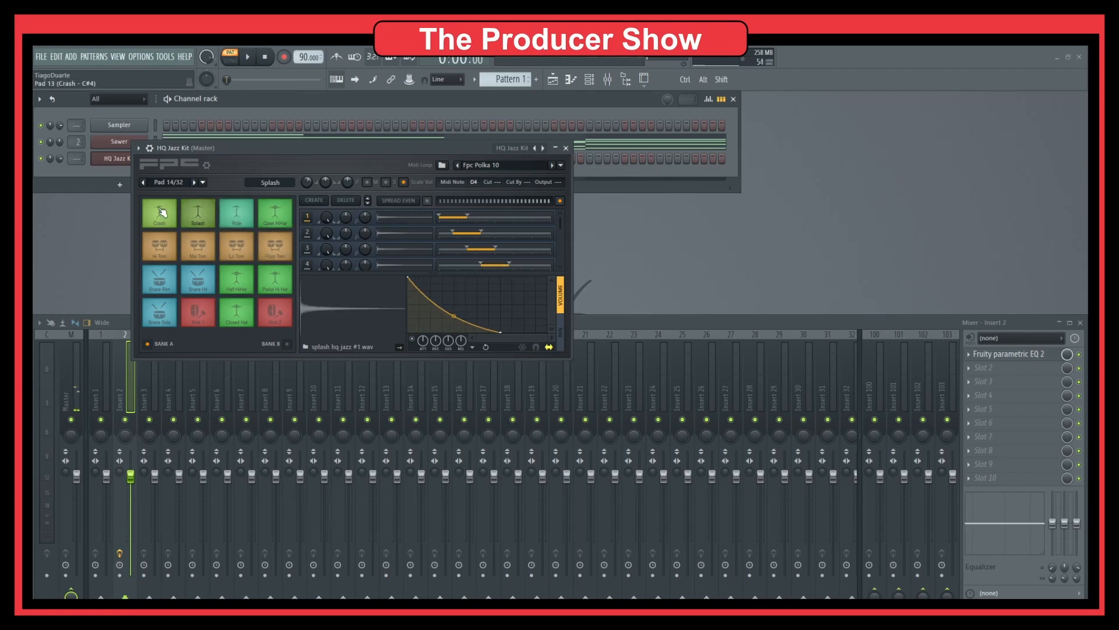
click(160, 213)
click(237, 280)
click(279, 282)
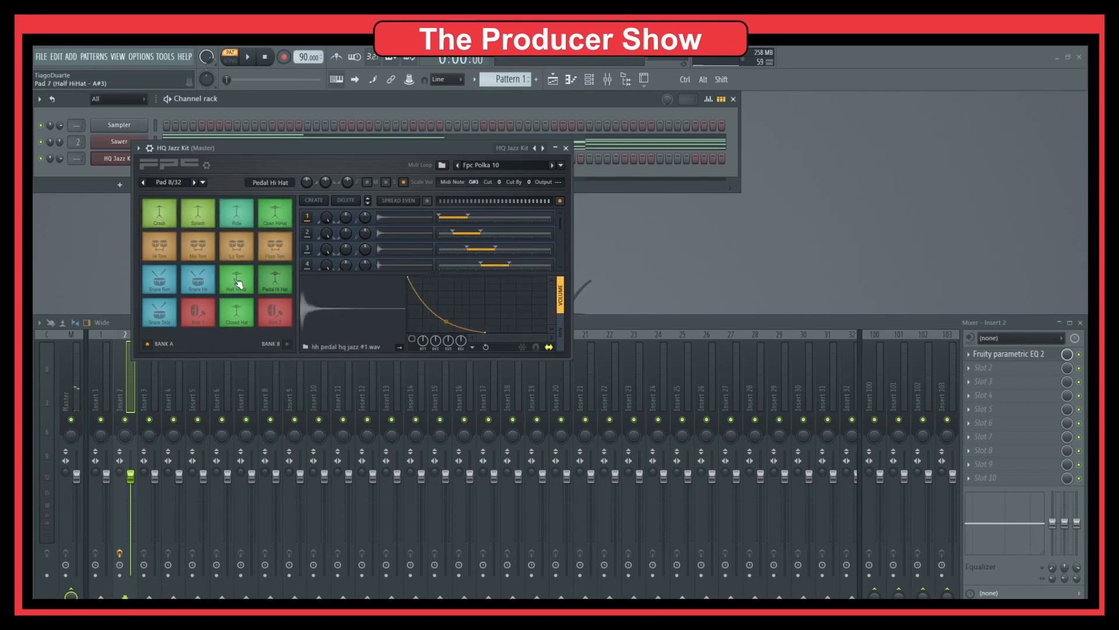
click(237, 281)
click(276, 281)
click(241, 311)
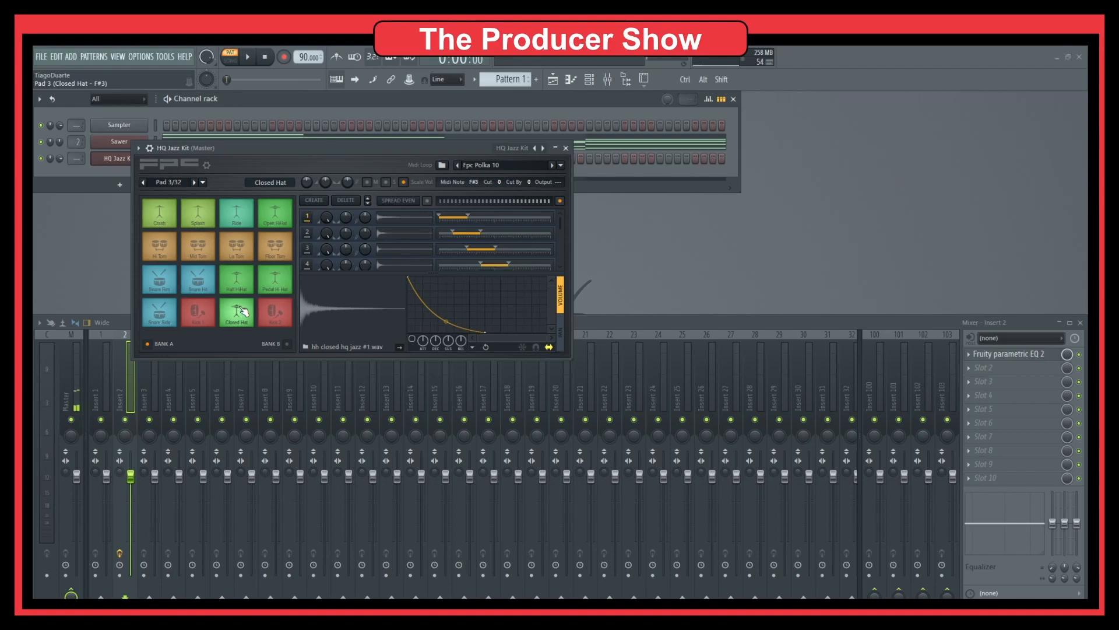
click(566, 148)
right_click(153, 157)
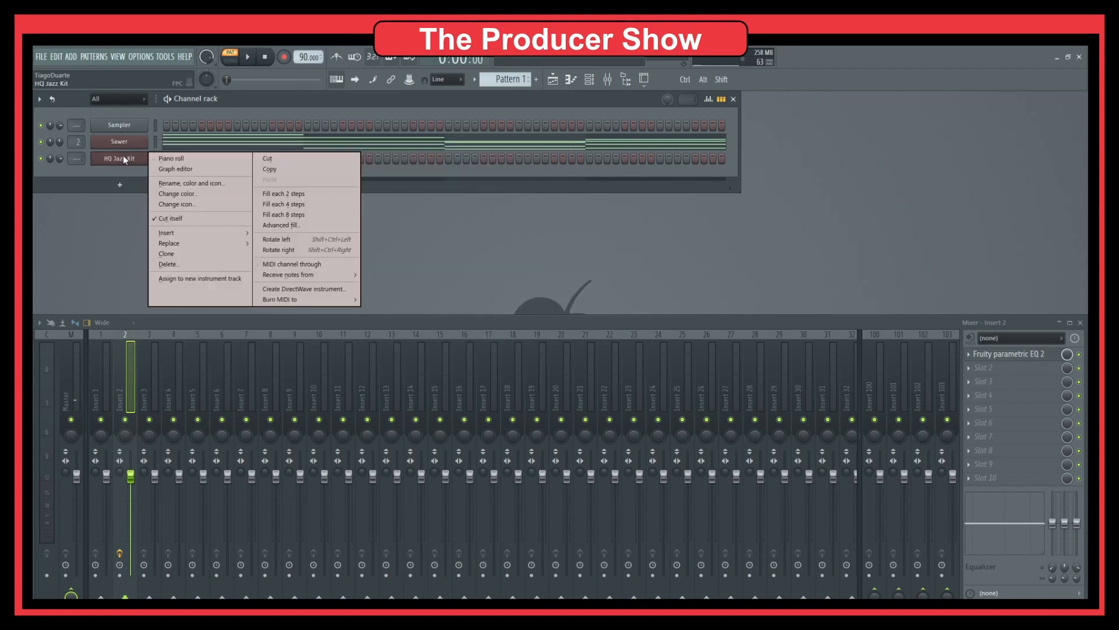
Step: Open HQ Jazz Kit's piano roll and audition the Closed Hat, Snare Rim, Pedal Hi Hat and Lo Tom rows
click(175, 155)
scroll(124, 320, down, 3)
scroll(124, 319, down, 3)
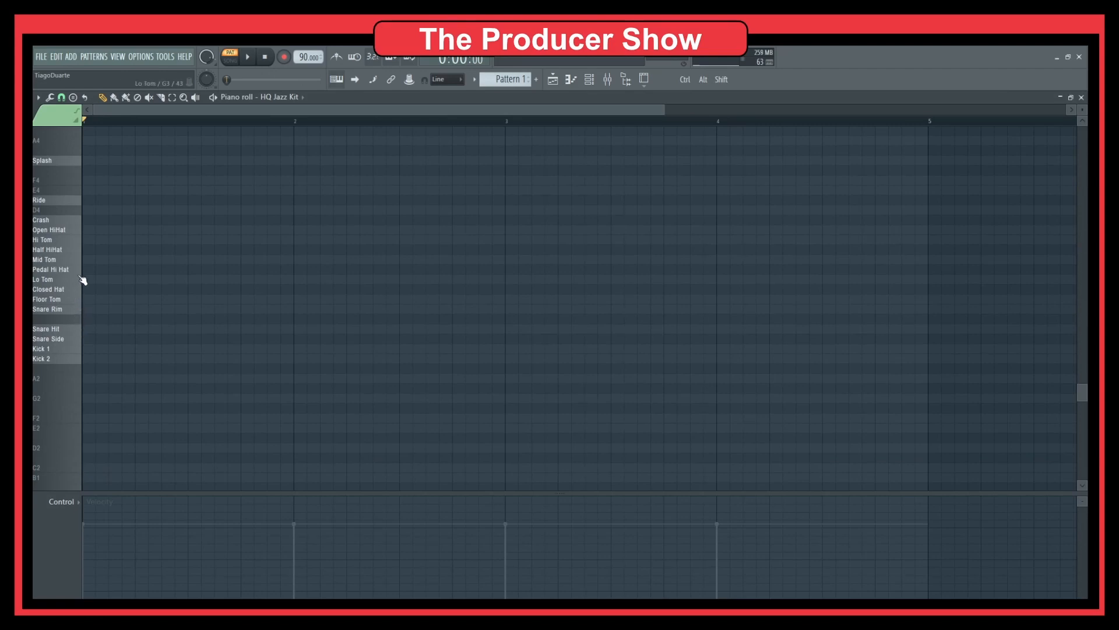
click(76, 290)
click(77, 310)
click(77, 271)
click(77, 280)
click(110, 289)
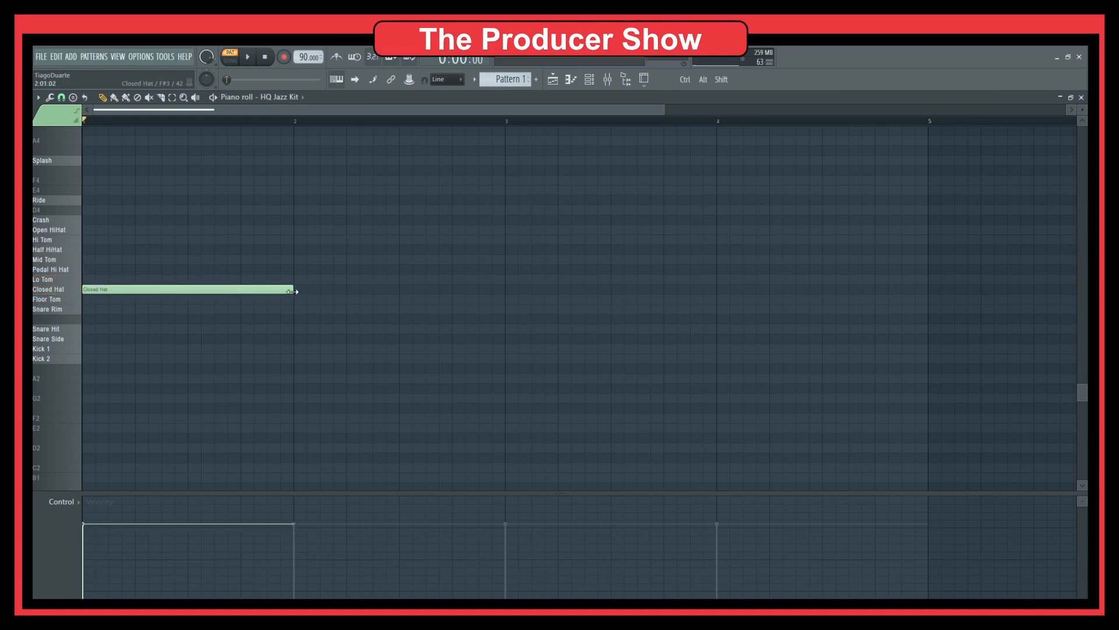
Step: Draw four sixteenth-note Closed Hat notes in bar 1 and play them back
click(215, 289)
drag(268, 293, 168, 289)
click(115, 290)
click(155, 290)
click(140, 290)
key(space)
key(space)
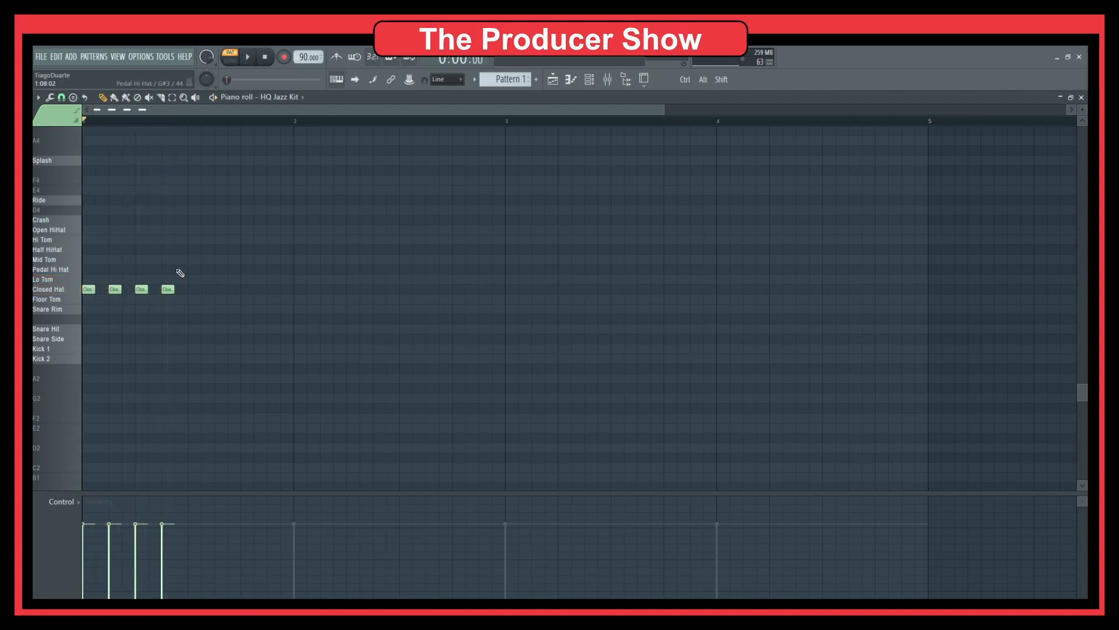
Step: Add a Half HiHat accent, a Pedal Hi Hat note and more Closed Hat notes to bar 1
drag(177, 270, 179, 245)
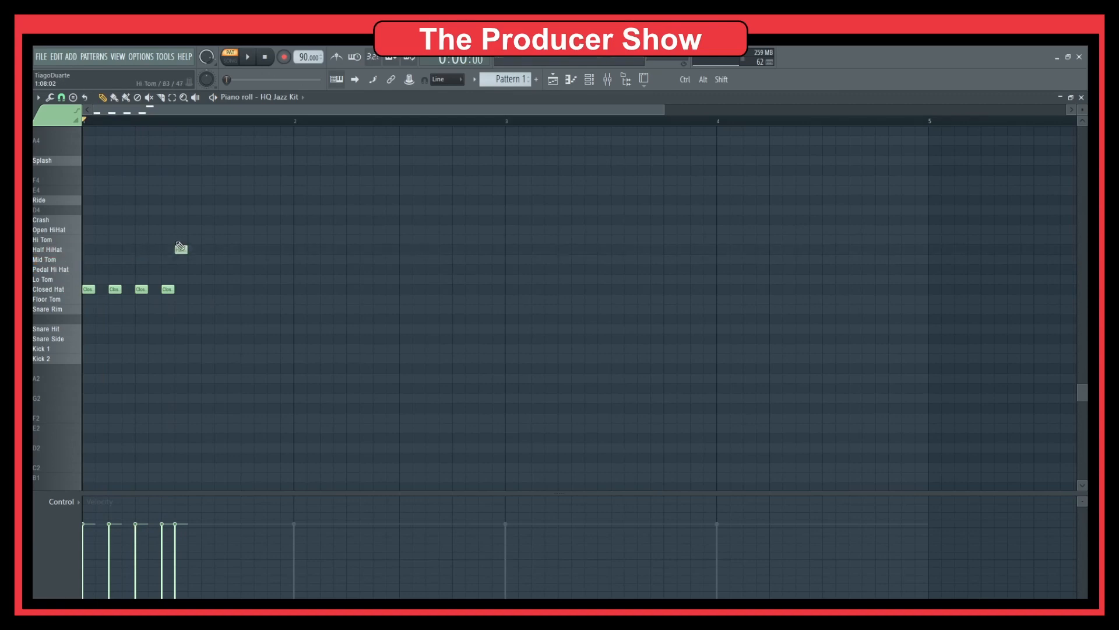
click(194, 269)
drag(220, 299, 220, 289)
key(space)
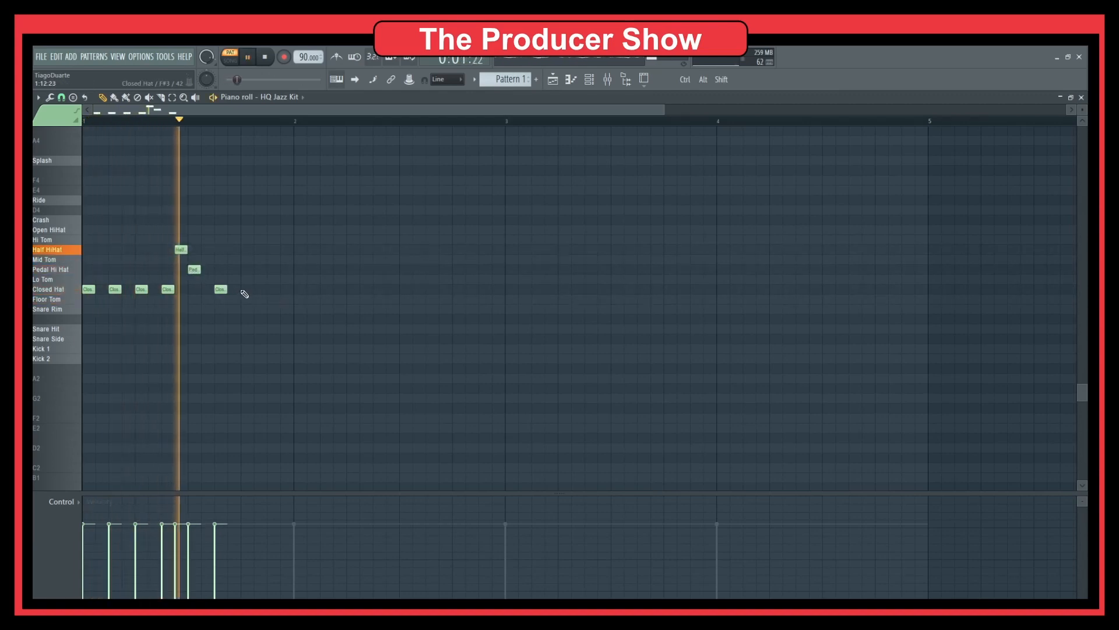
click(245, 295)
click(273, 297)
key(space)
Step: Duplicate the one-bar hat pattern to fill four bars, removing a stray Lo Tom note
key(ctrl+a)
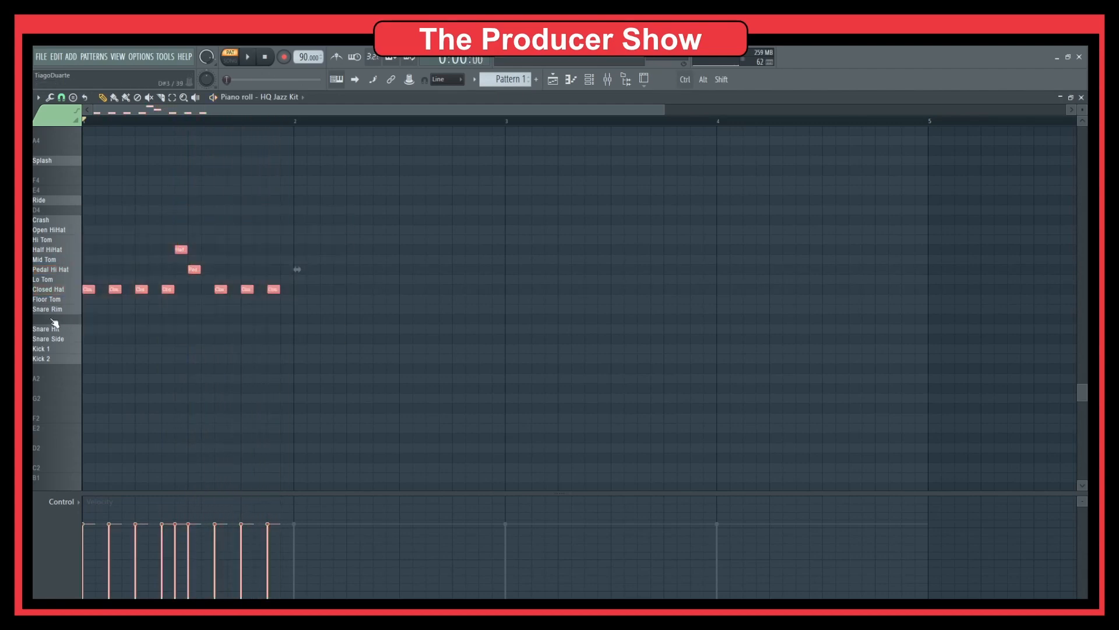
key(ctrl+b)
mouse_move(323, 292)
mouse_down()
mouse_move(300, 291)
mouse_move(521, 282)
mouse_up()
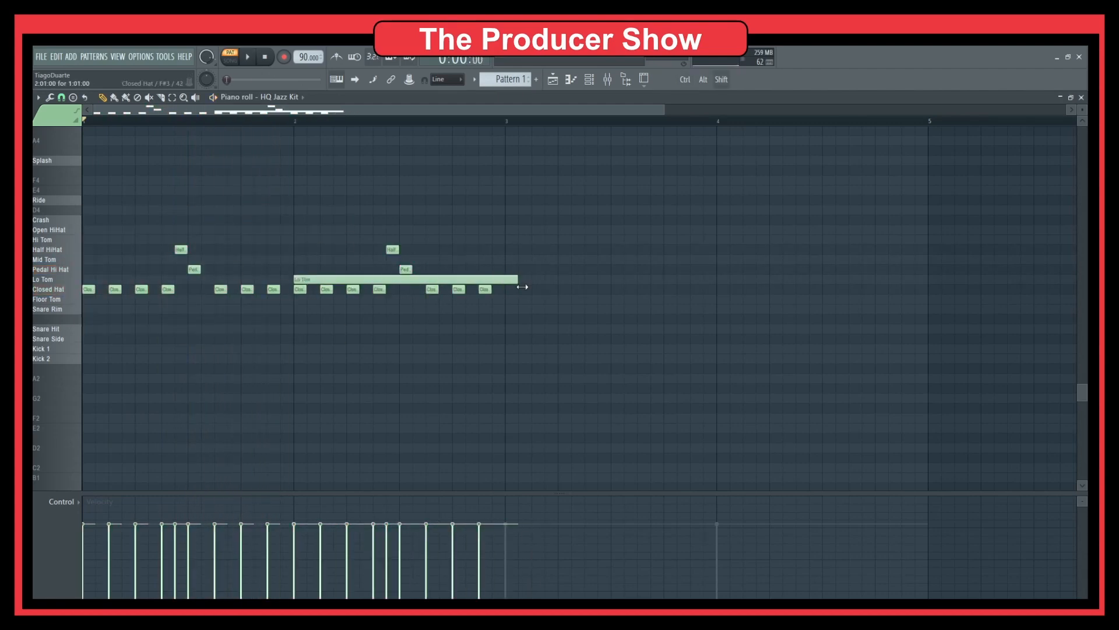
right_click(507, 283)
drag(544, 226, 396, 266)
key(ctrl+a)
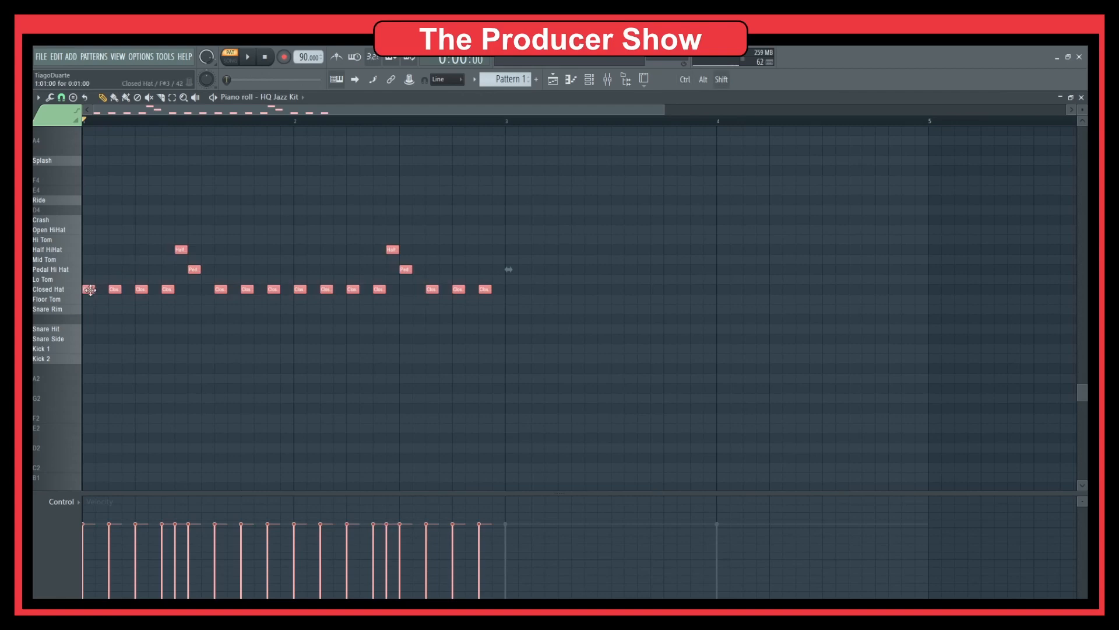
key(ctrl+b)
ctrl+click(553, 389)
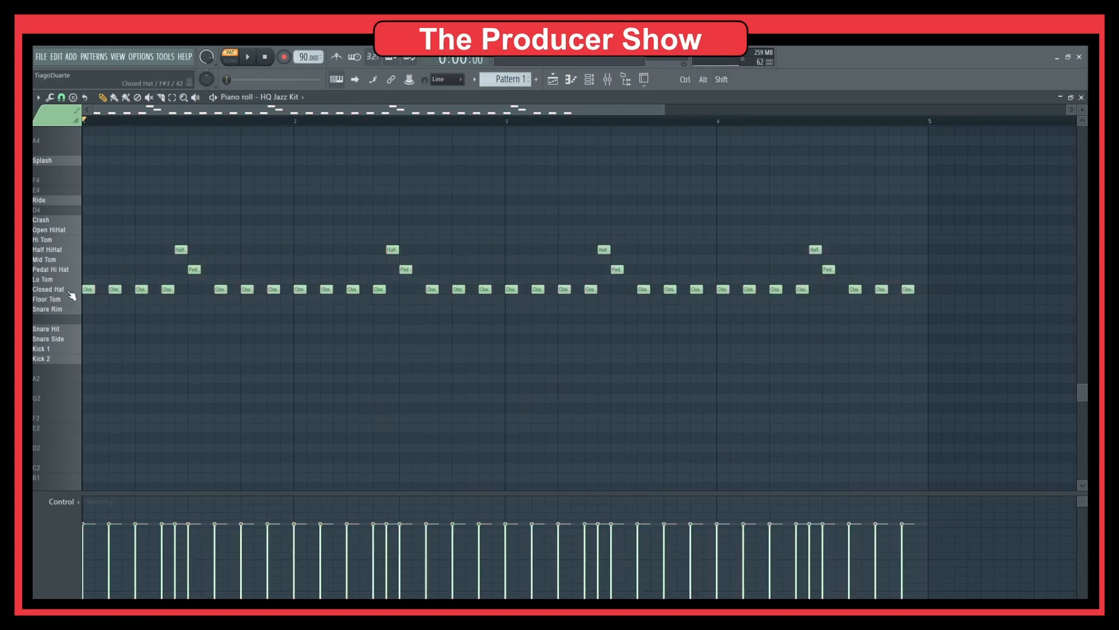
key(F7)
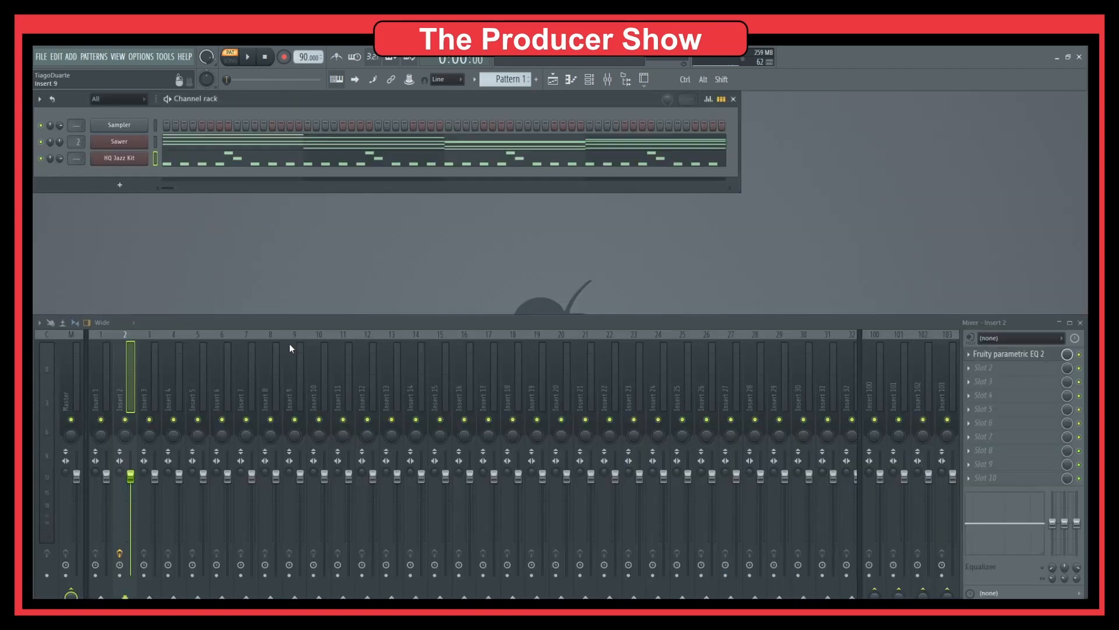
Step: While the hi-hat pattern plays, turn the main swing up to about 35%
key(space)
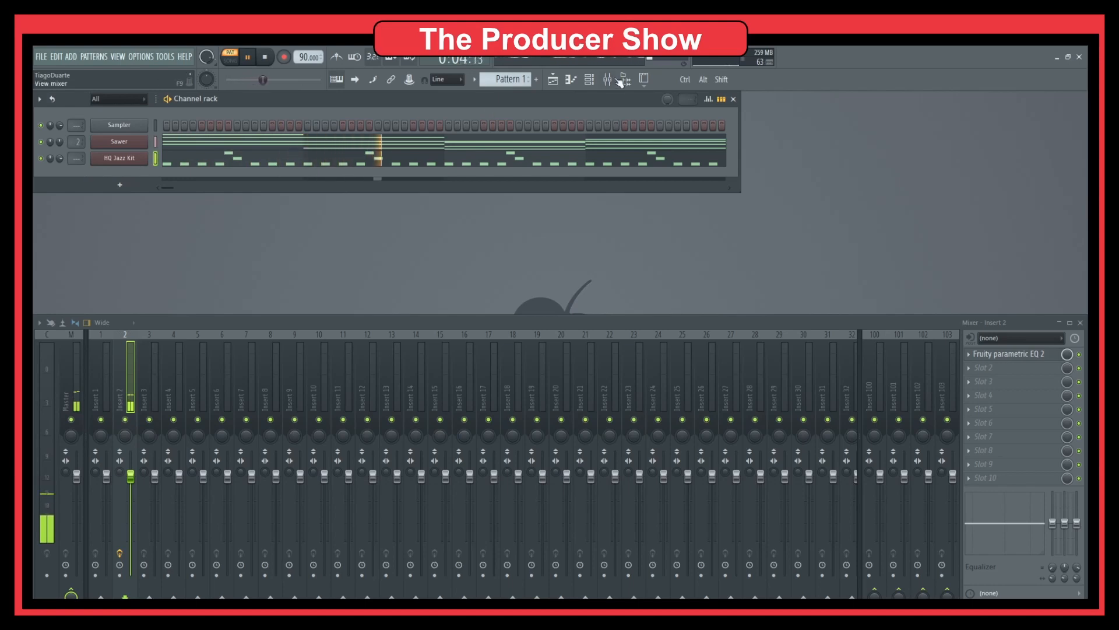
drag(668, 100, 668, 78)
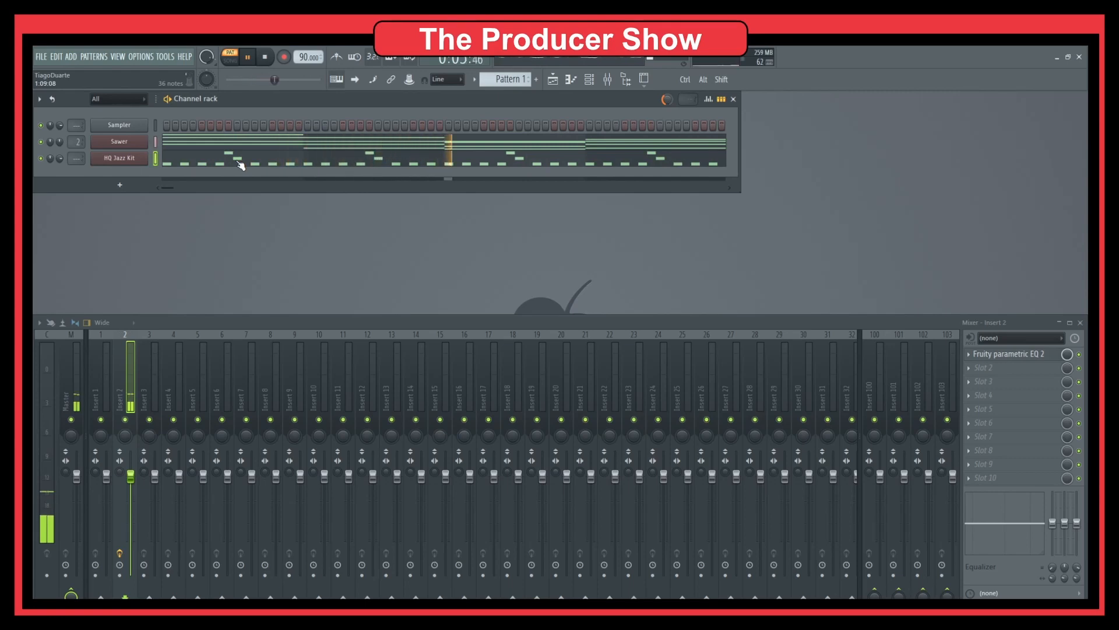
key(space)
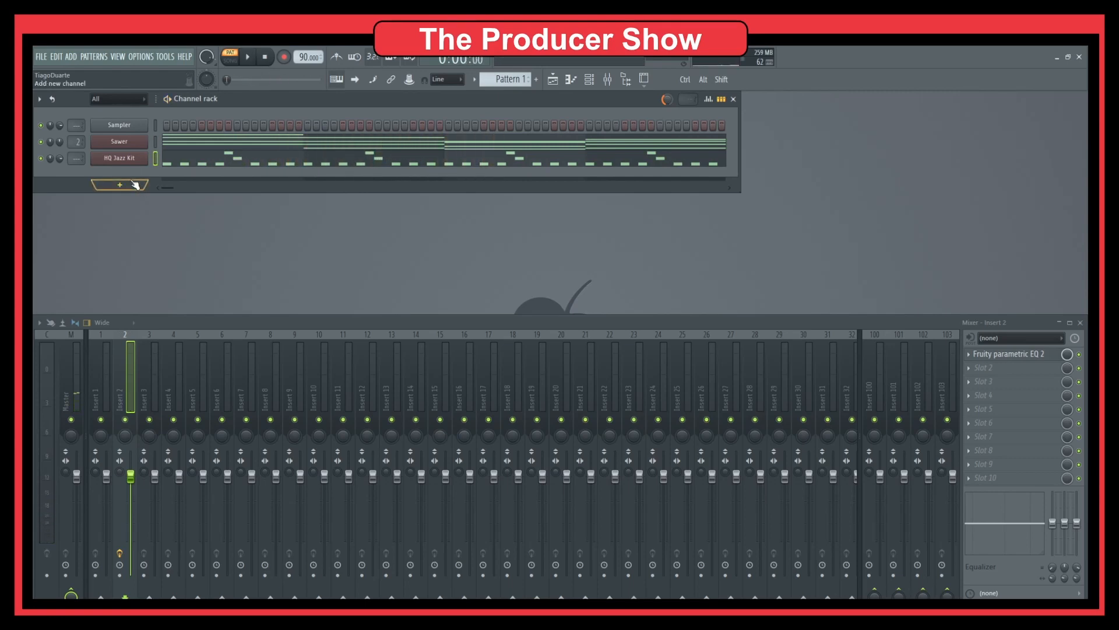
Step: Add AIR Strike as a fourth channel and place its window beside the channel list
click(132, 186)
mouse_move(133, 222)
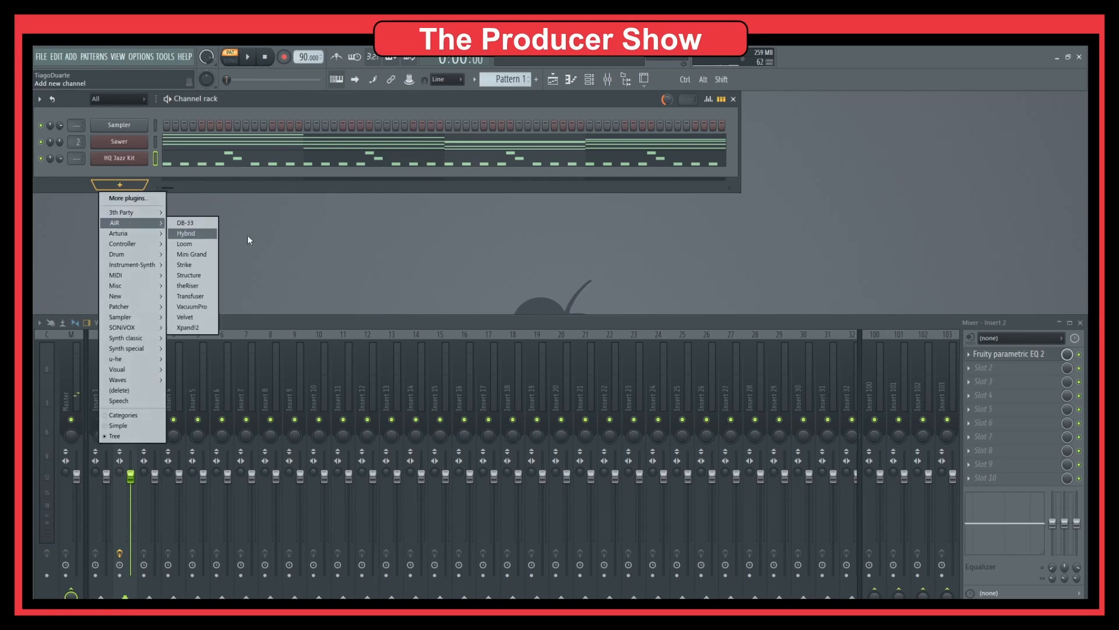
click(197, 264)
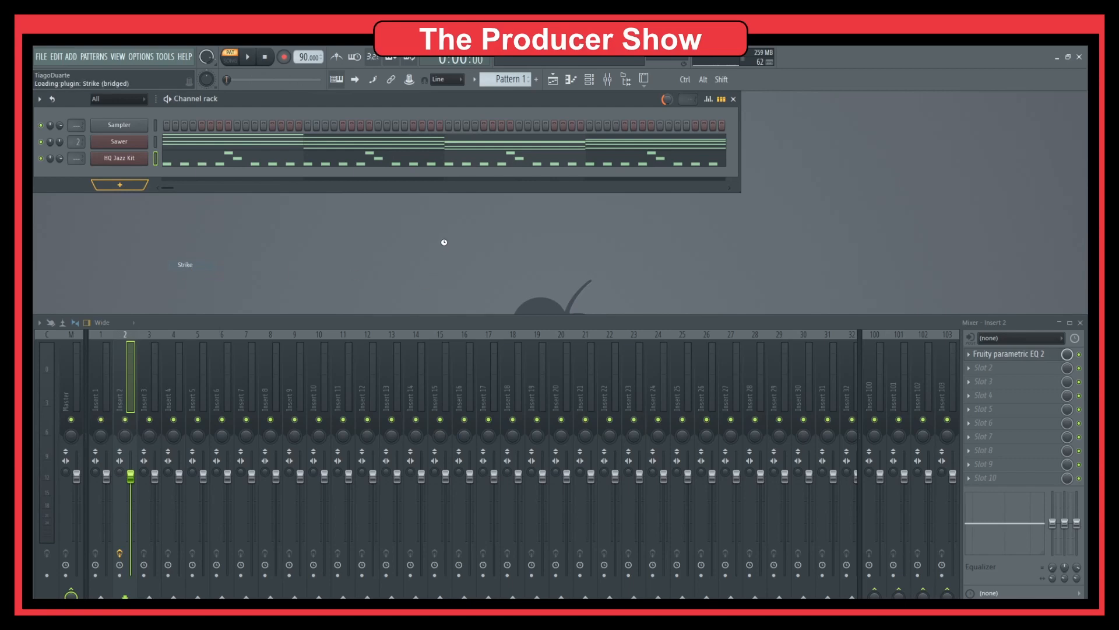
drag(396, 163, 496, 161)
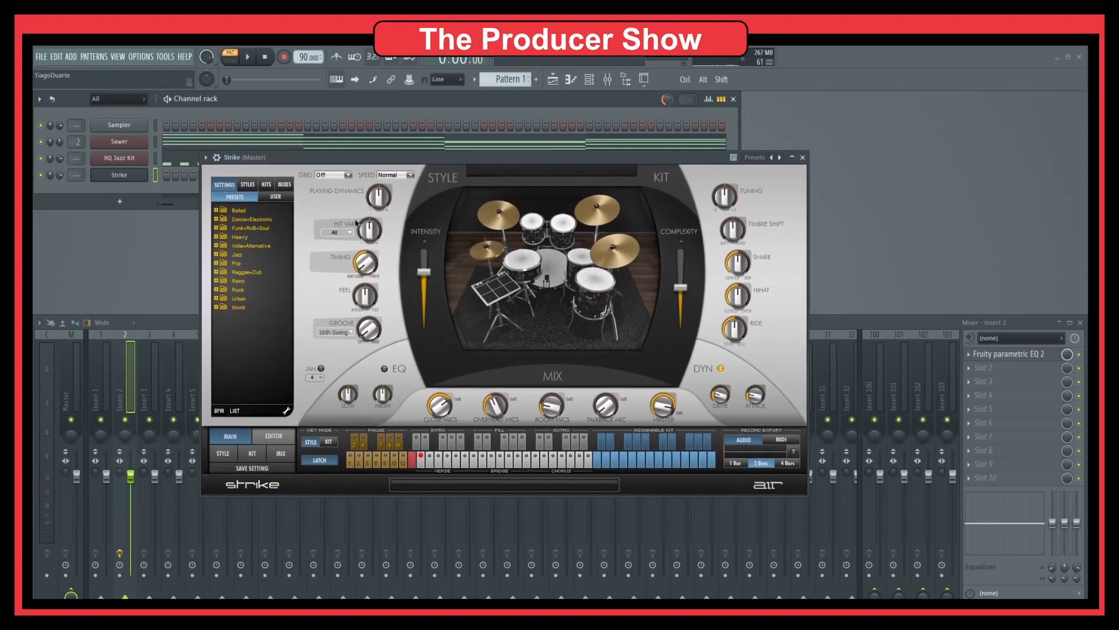
Step: Preview Strike's Jazz patterns Bossa Brushes 103 and Jazz Ballad 060, then close Strike
click(217, 256)
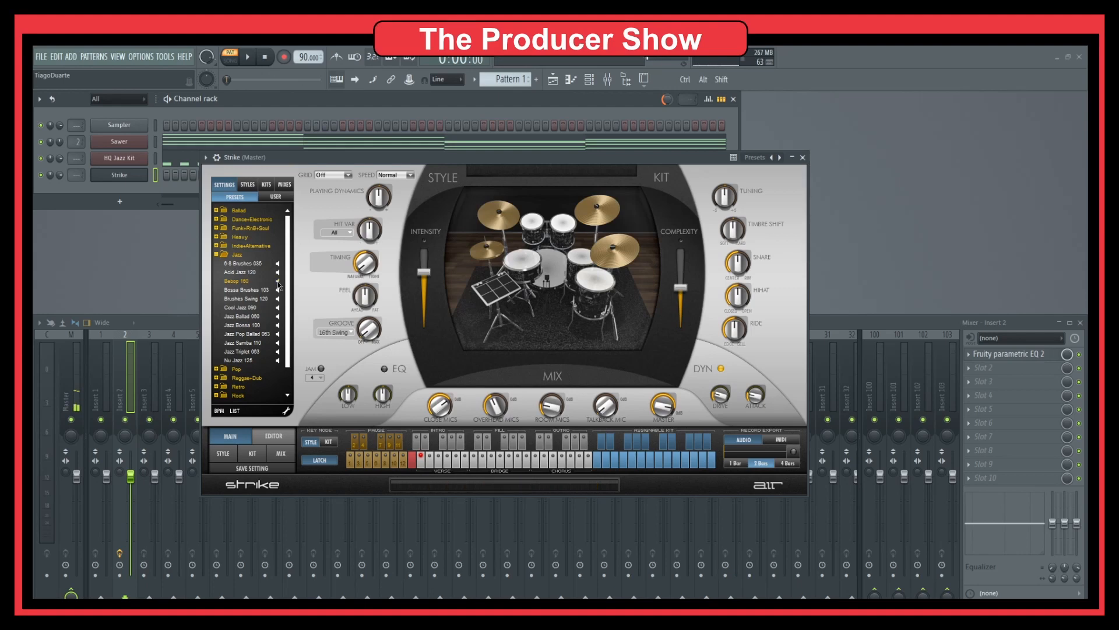
click(279, 294)
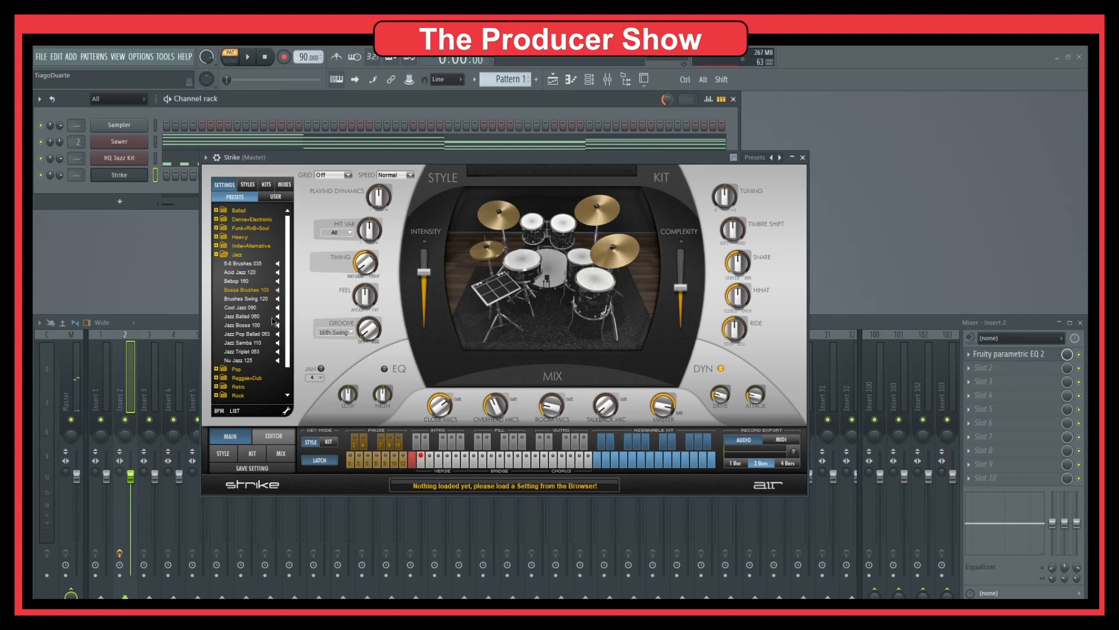
click(279, 318)
click(802, 157)
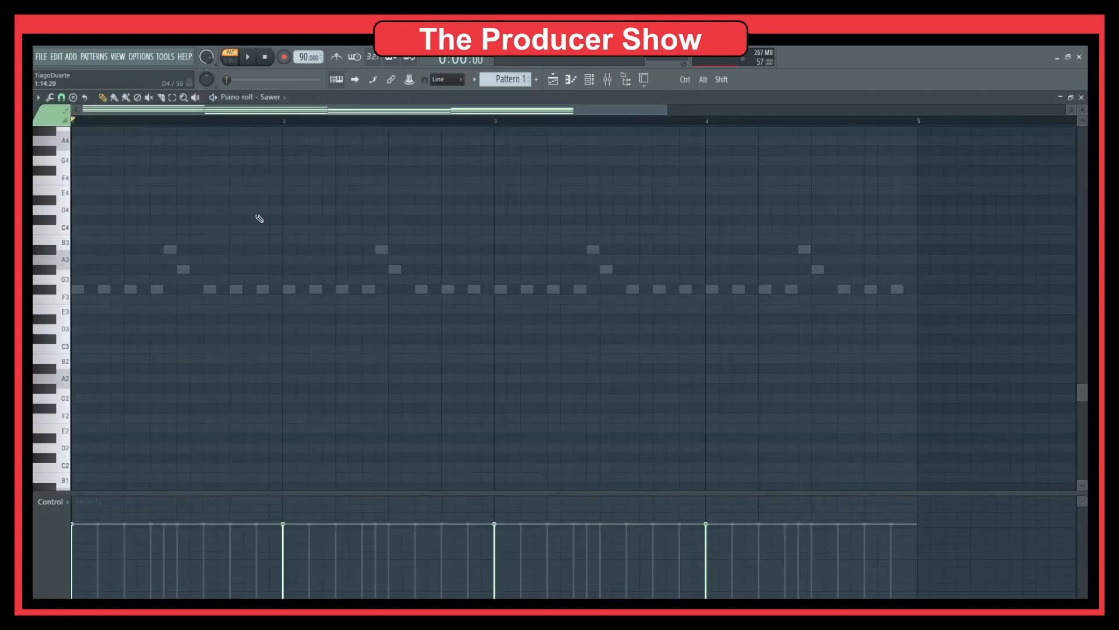
Step: In Sawer's piano roll, shorten bar 1's four-note chord to a one-step stab
click(260, 144)
click(180, 217)
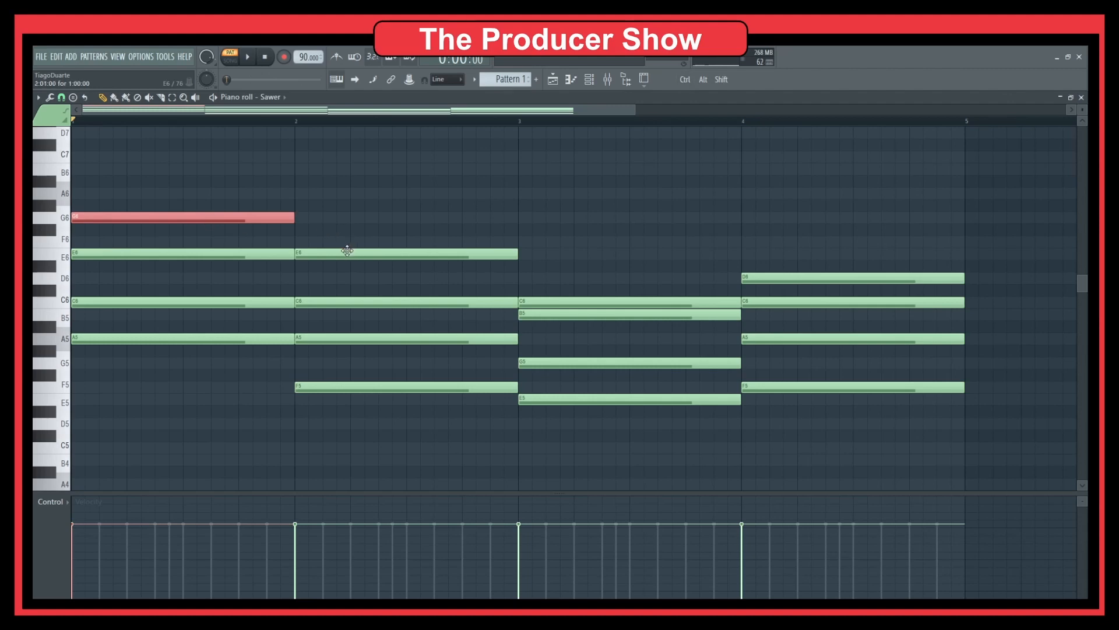
key(ctrl)
right_click(396, 228)
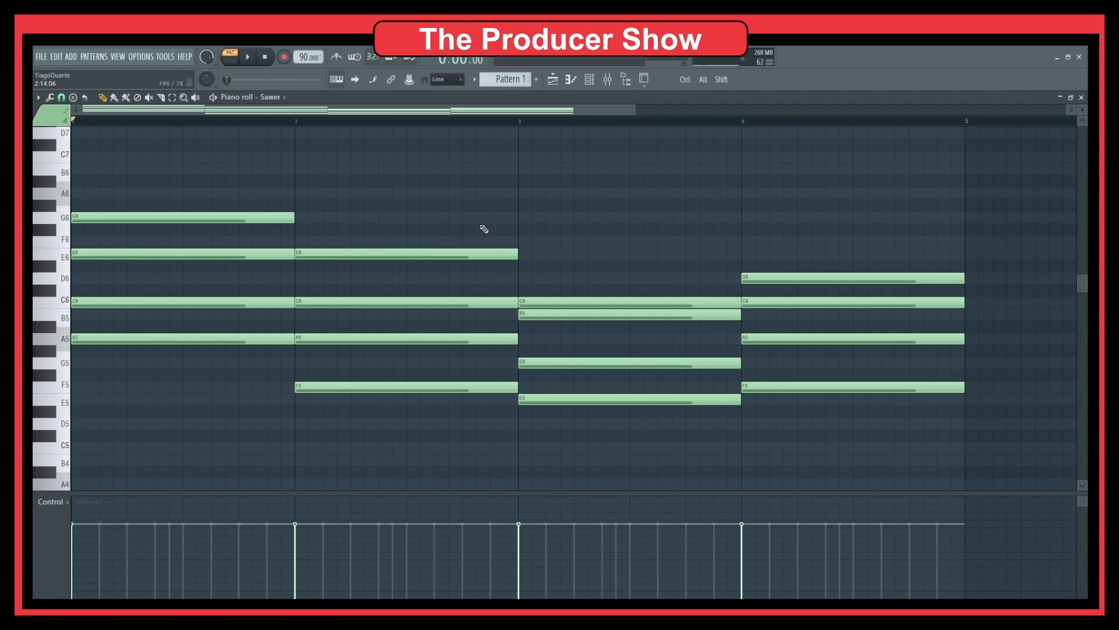
drag(213, 188, 221, 367)
drag(291, 339, 83, 339)
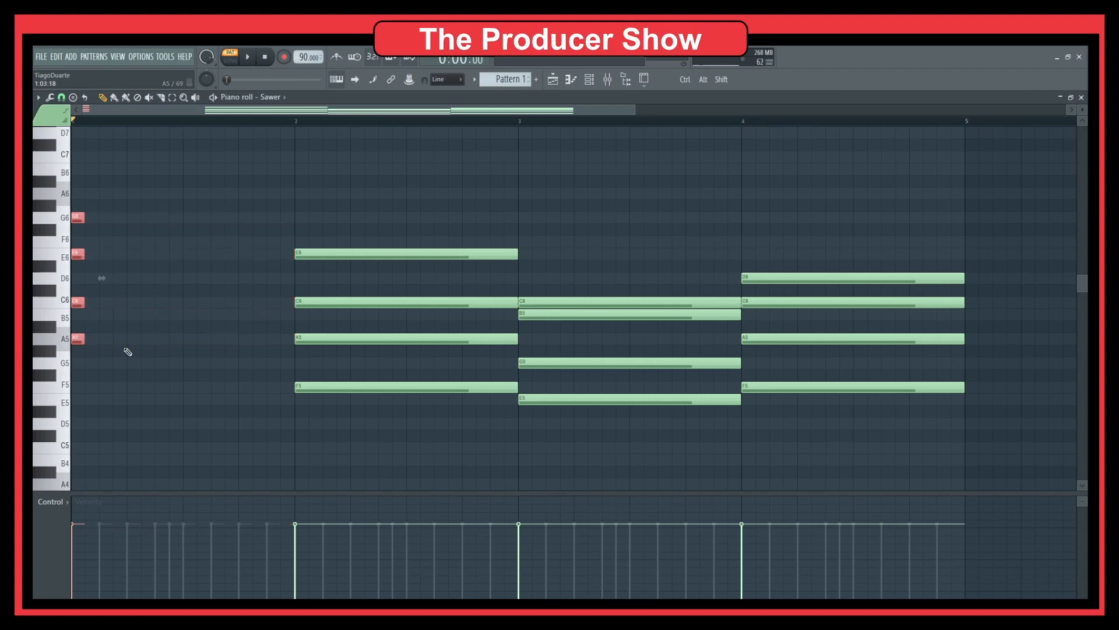
right_click(146, 354)
Step: Stamp a trial Minor 7th chord in bar 1, then delete it
click(85, 97)
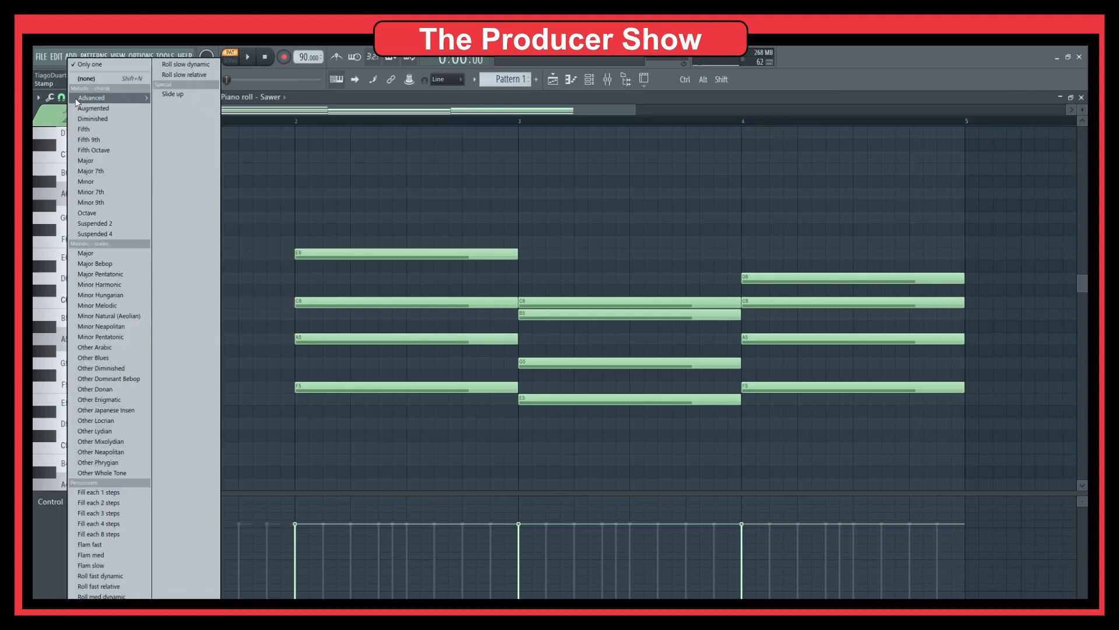
click(100, 191)
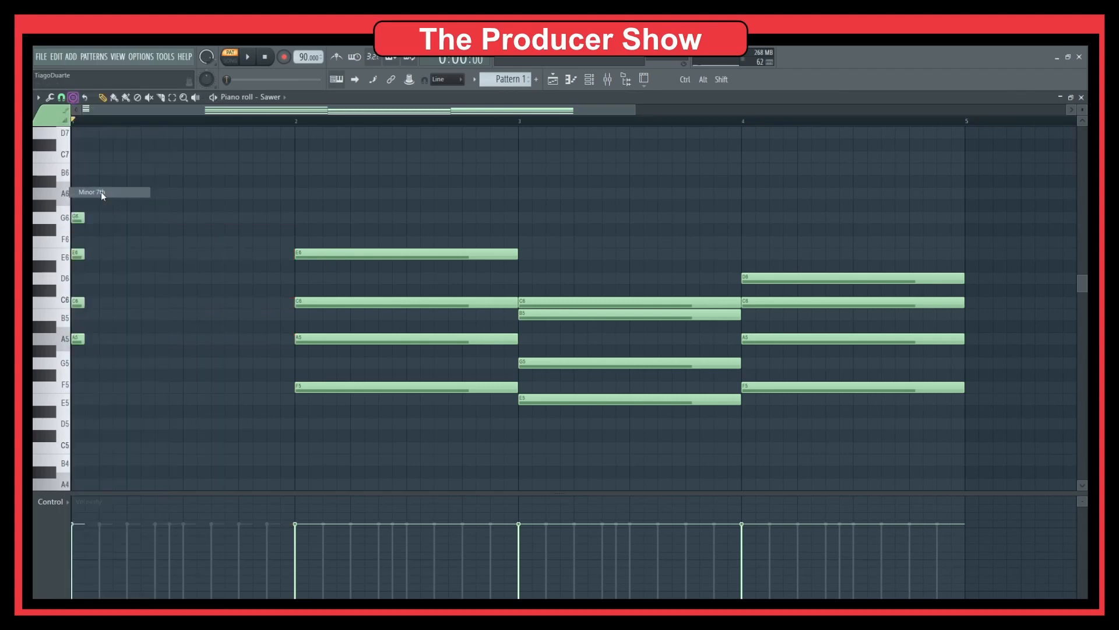
click(114, 338)
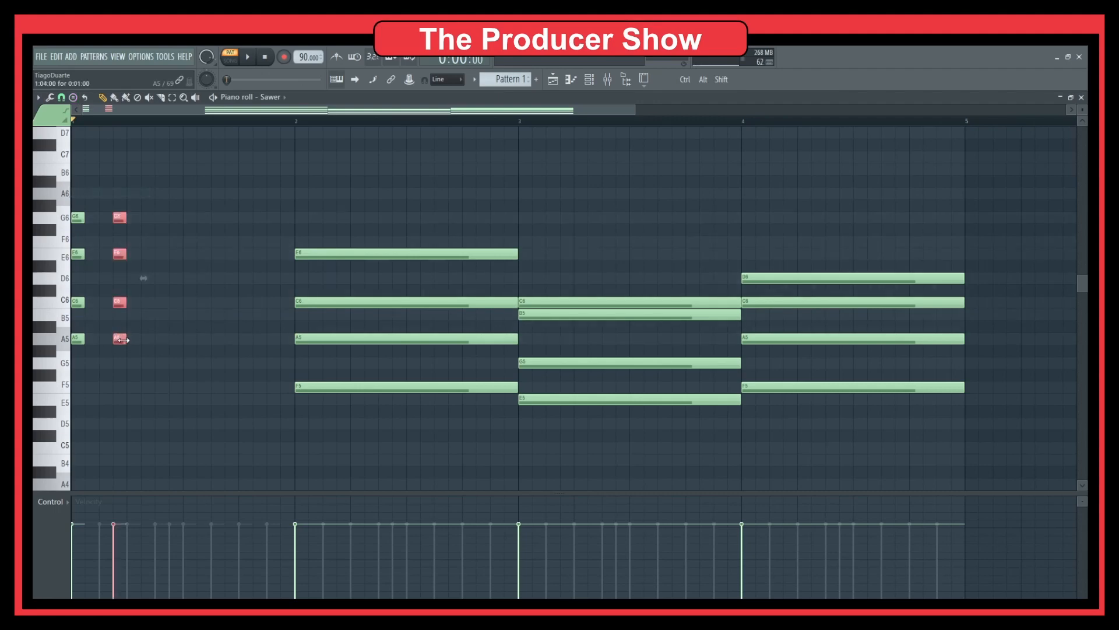
drag(122, 339, 190, 346)
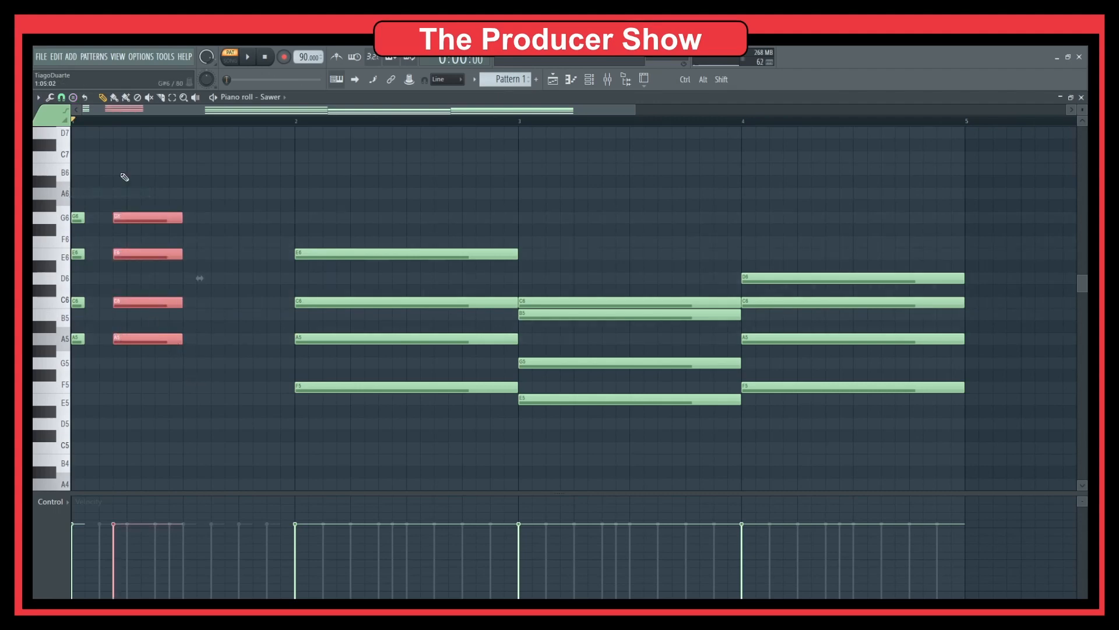
key(Delete)
Step: Stamp a second A minor 7th stab after the first and trim it short
click(74, 97)
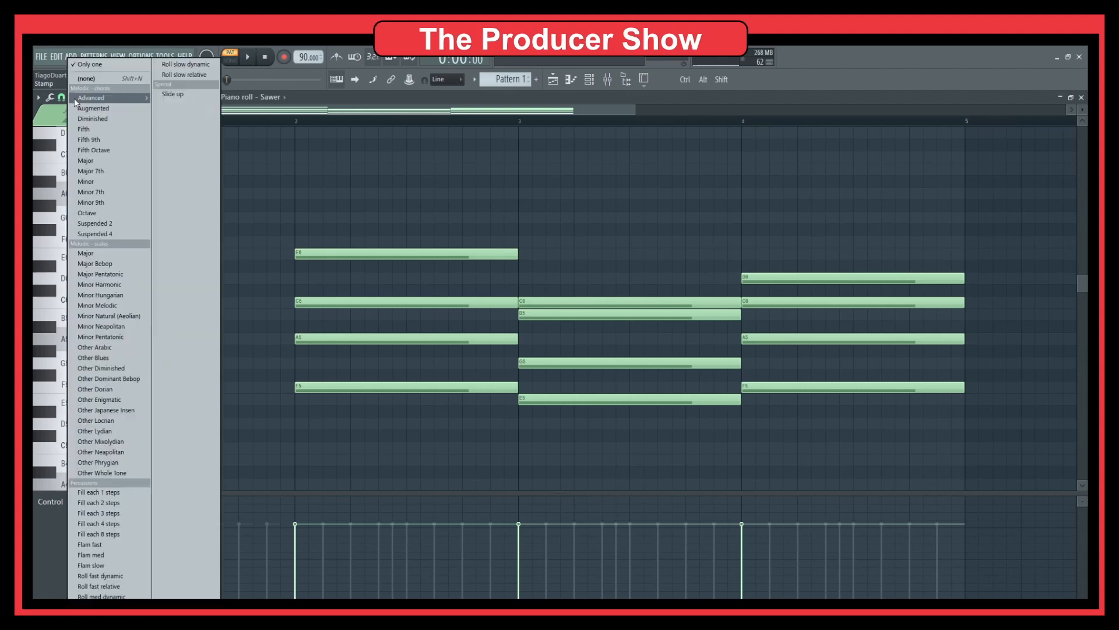
click(116, 192)
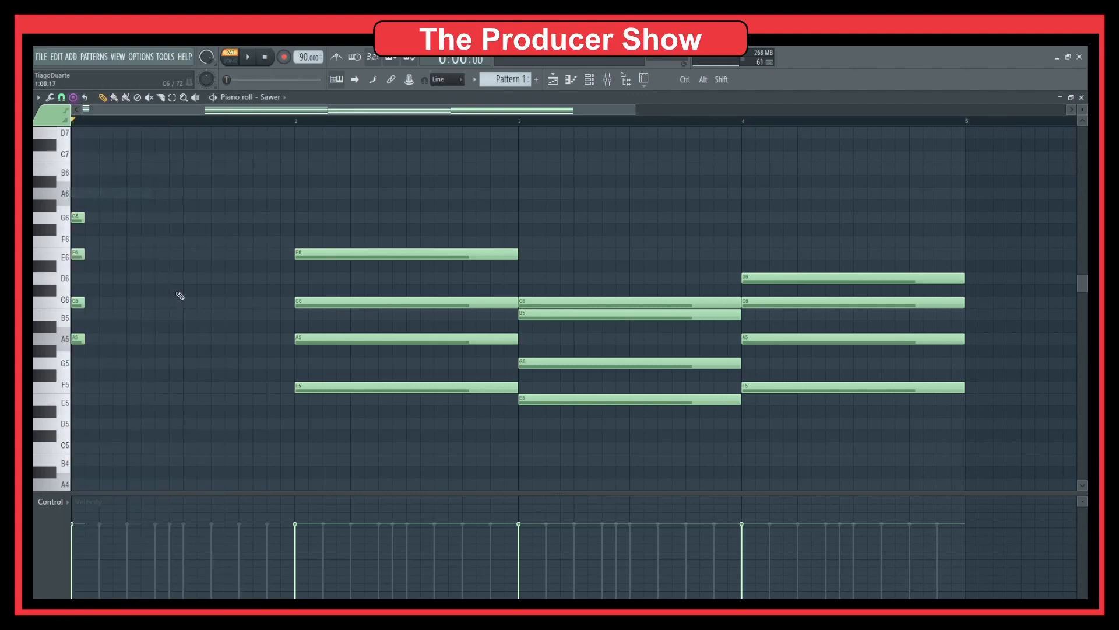
click(133, 339)
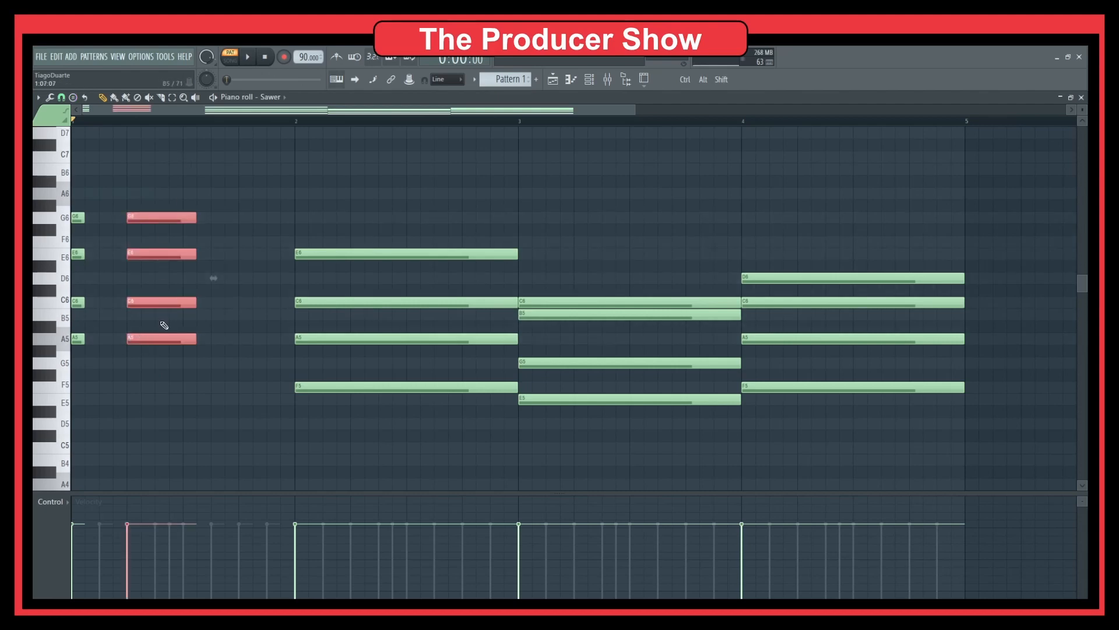
drag(193, 302, 183, 303)
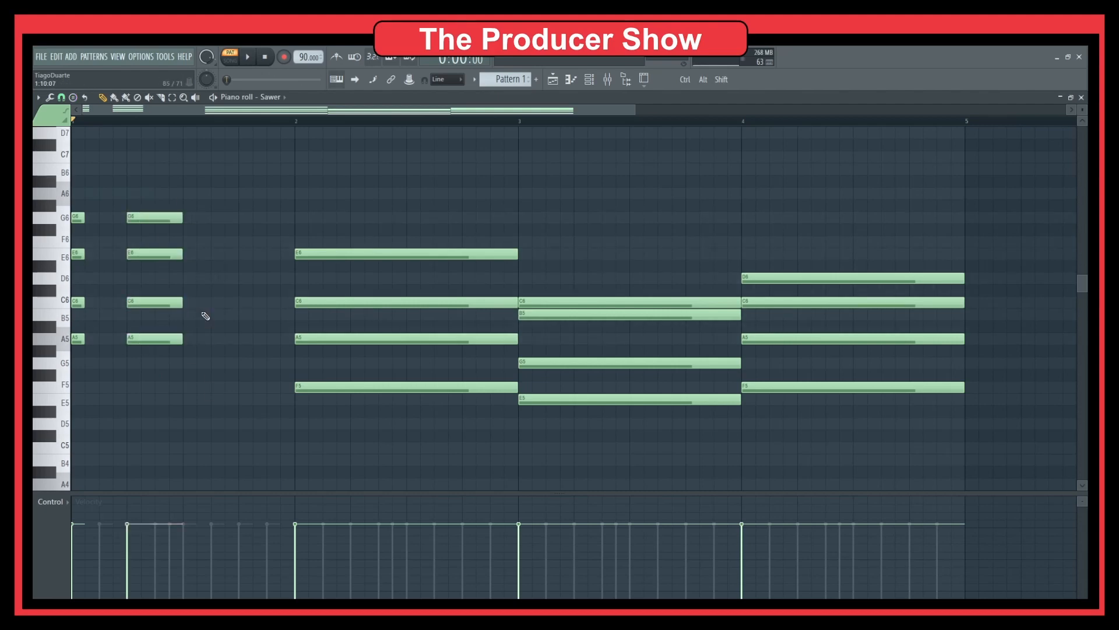
key(space)
key(space)
drag(142, 200, 193, 395)
drag(182, 303, 120, 302)
key(space)
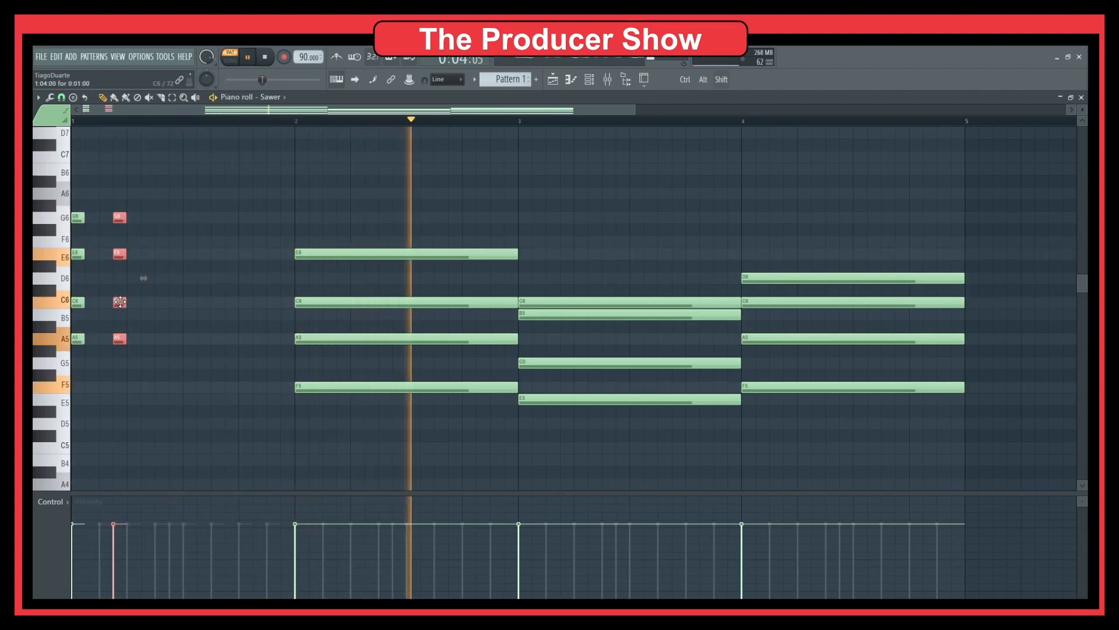
Step: Copy the chord stab later into bar 1 and drop the fourth stab's A5 to G5
shift+drag(120, 301, 250, 303)
key(space)
key(space)
key(space)
click(208, 315)
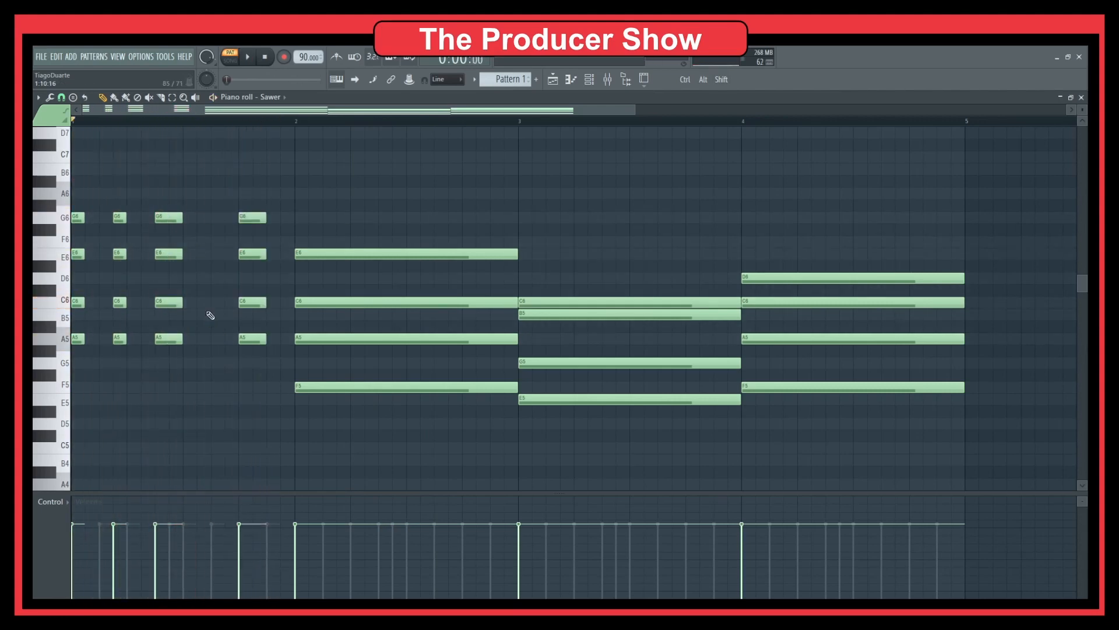
key(space)
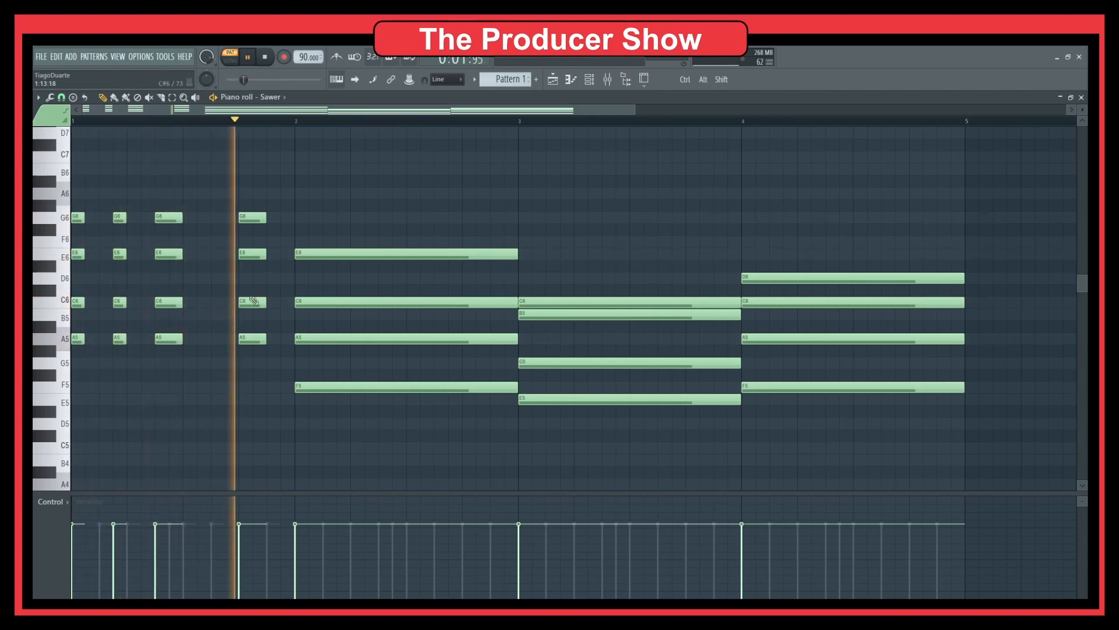
key(space)
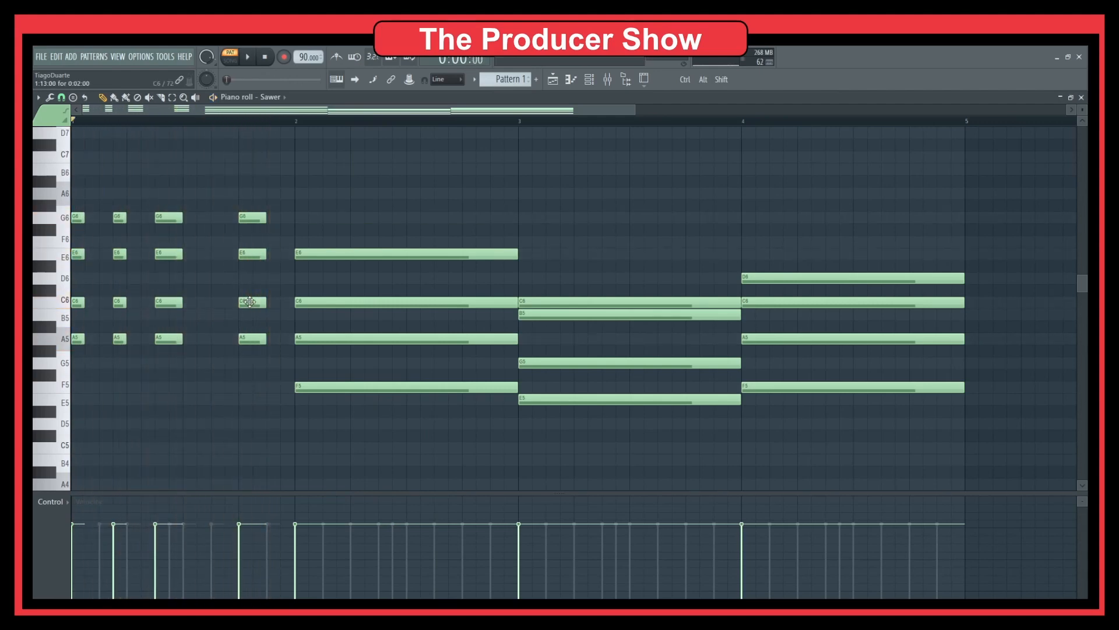
drag(252, 342, 250, 365)
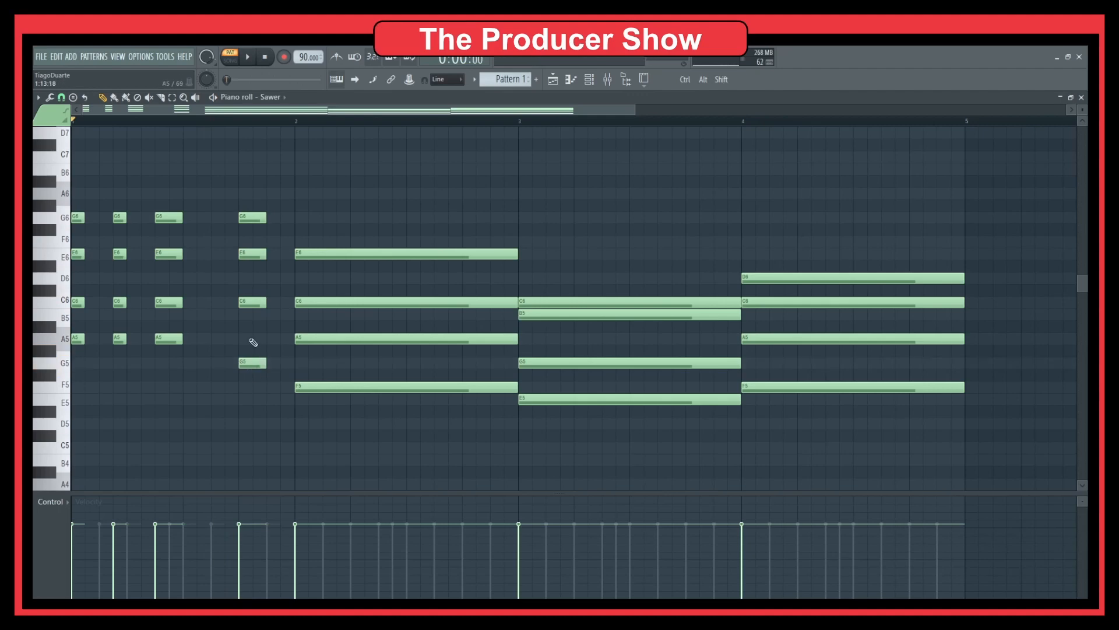
key(space)
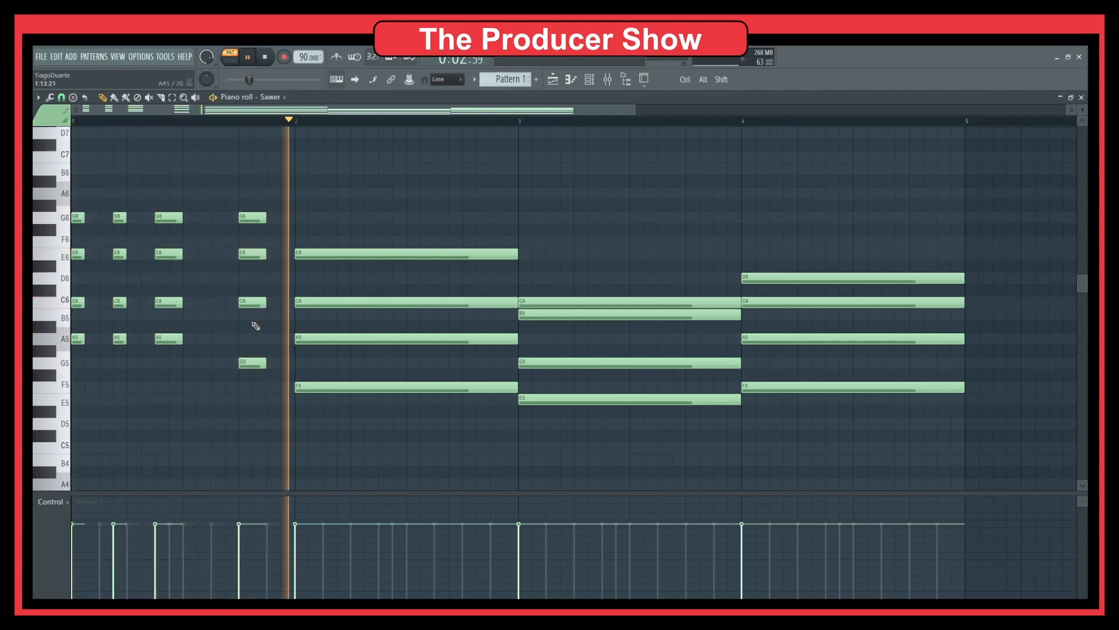
key(space)
Step: Chop the bar-2 chord into short stabs copied along the bar, lowering one A5 to G5
drag(435, 212, 404, 421)
drag(499, 344, 382, 343)
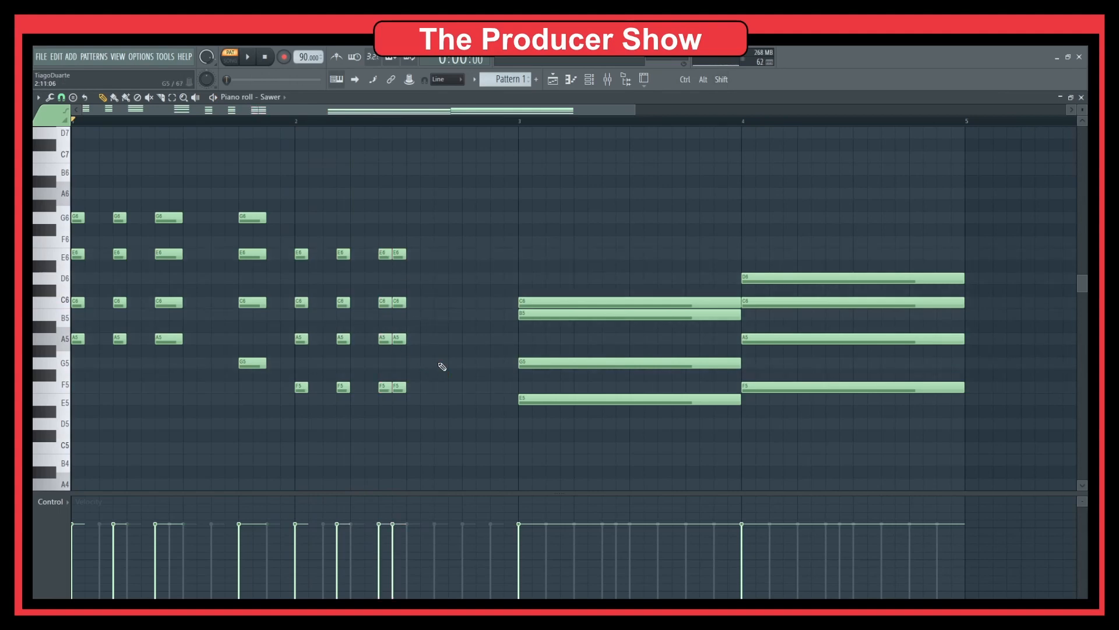
key(space)
drag(417, 188, 393, 427)
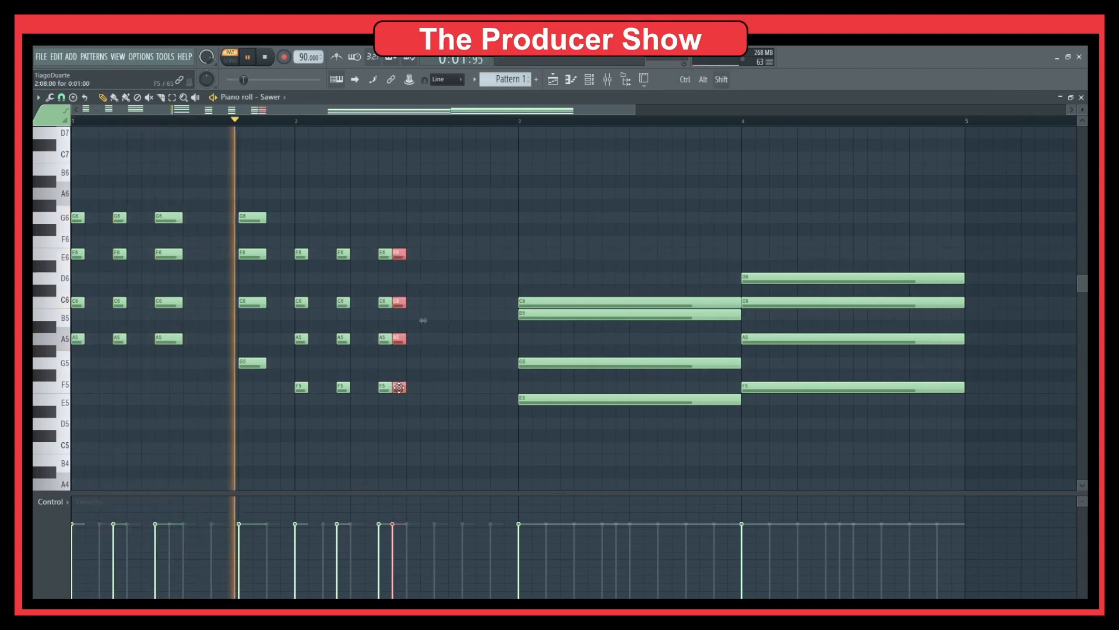
drag(402, 386, 463, 389)
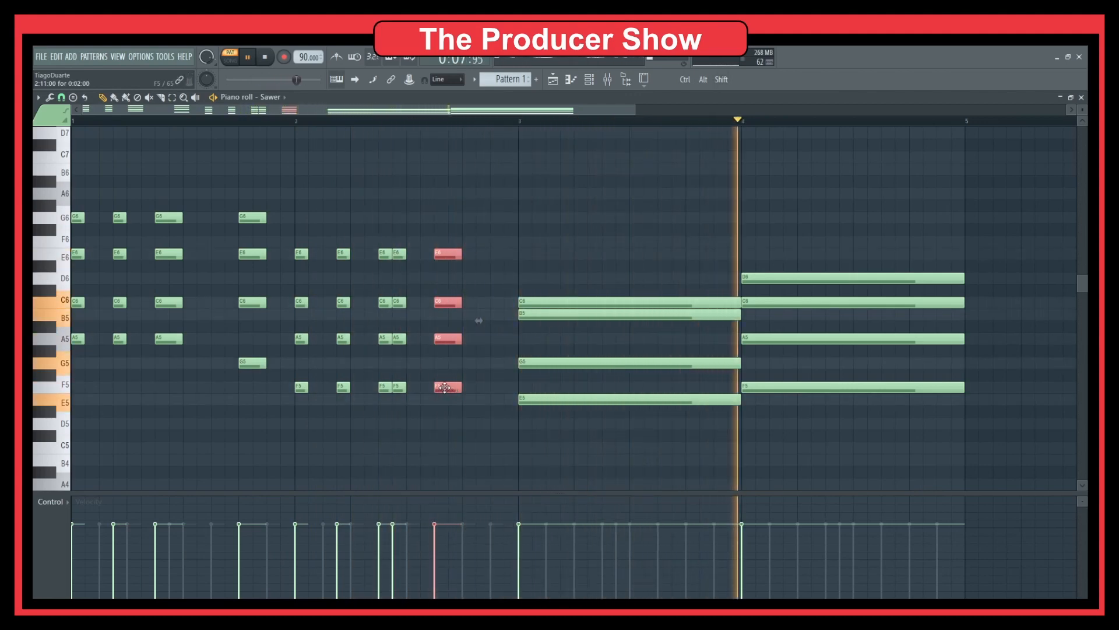
drag(444, 387, 498, 388)
ctrl+click(511, 359)
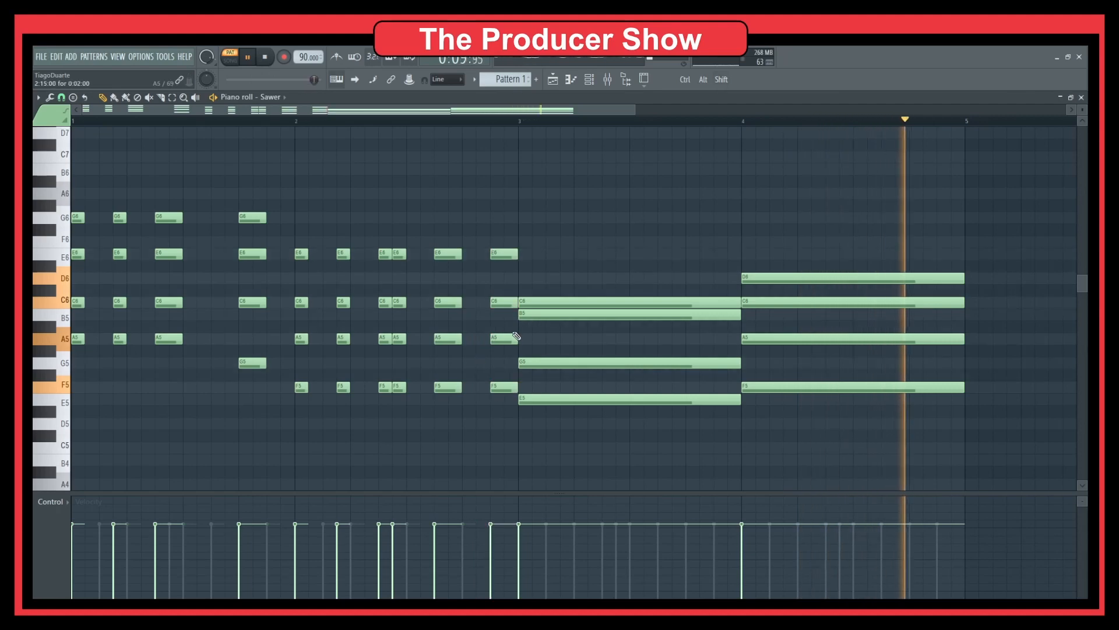
drag(504, 341, 502, 369)
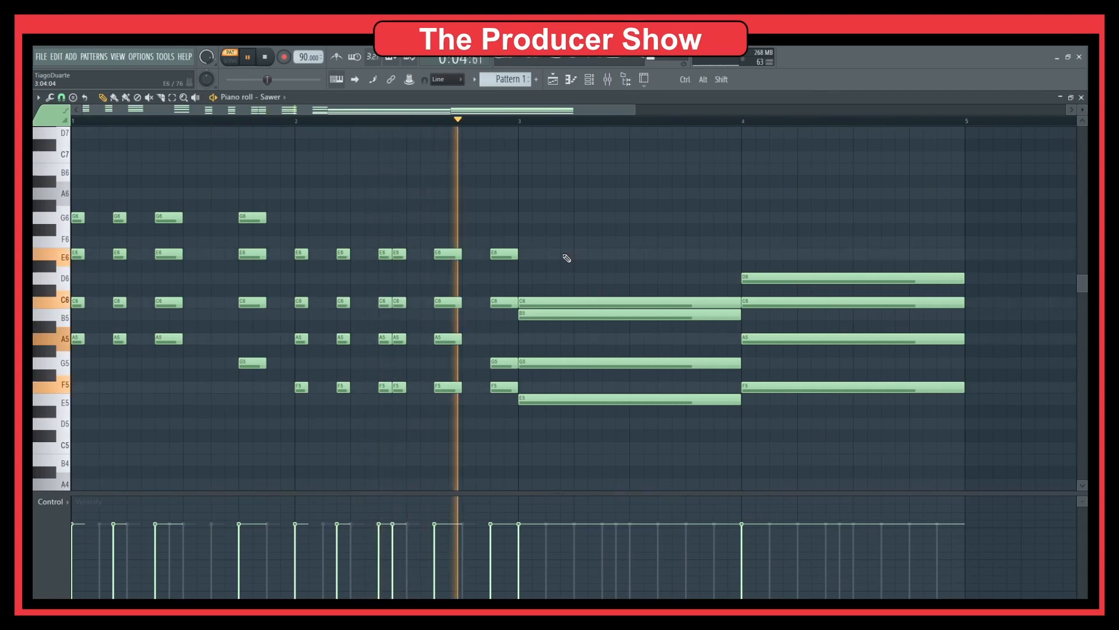
key(space)
key(Escape)
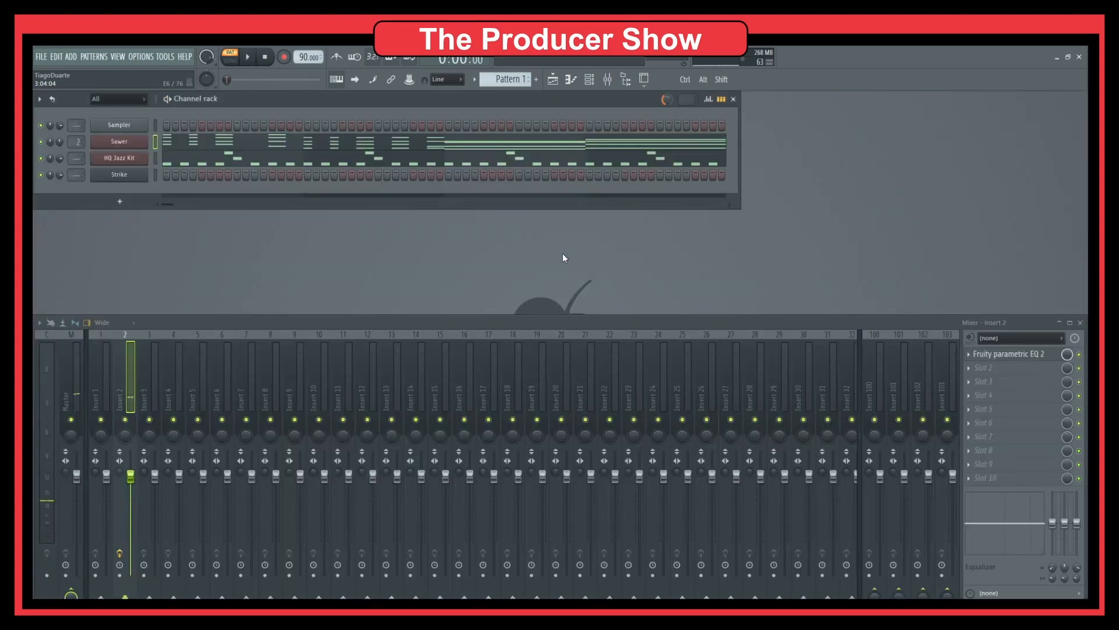